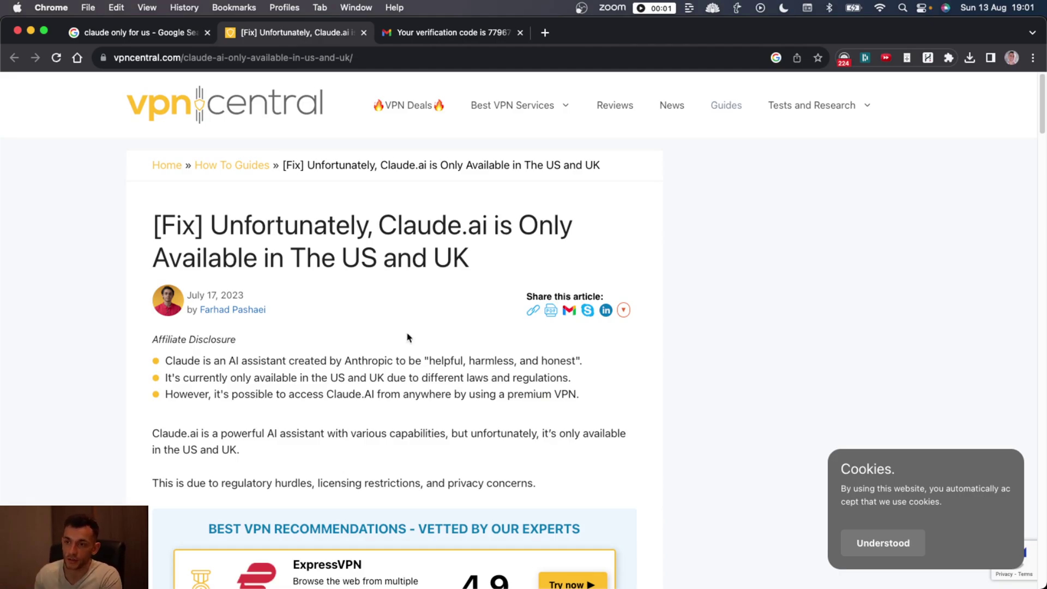
# Close the VPN article and verification e-mail tabs and load poe.com in the remaining tab.
pyautogui.scroll(-15, 404, 348)
pyautogui.scroll(15, 479, 350)
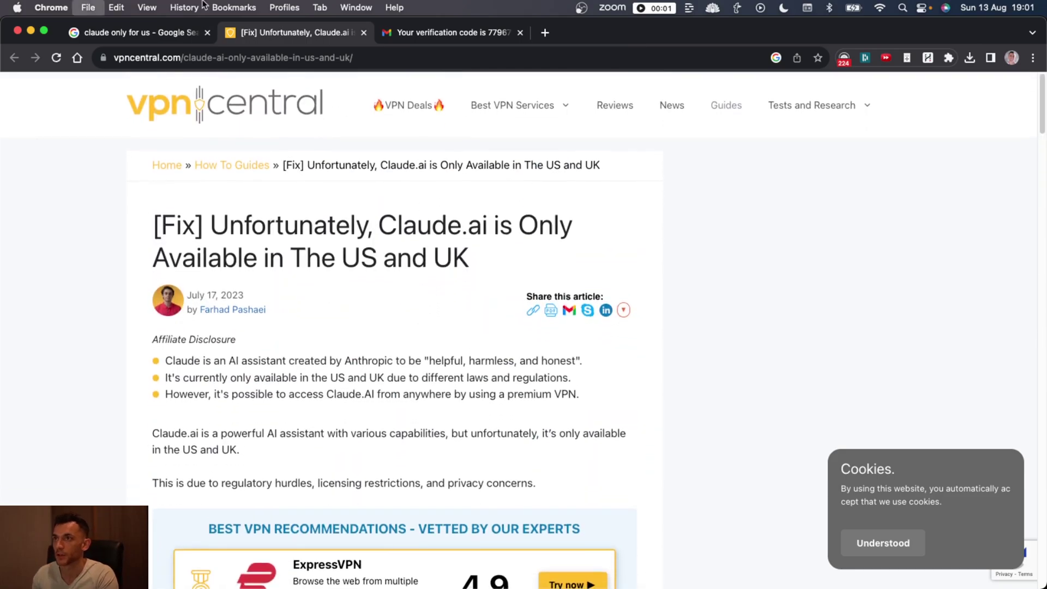
pyautogui.press('super+w')
pyautogui.press('super+w')
pyautogui.press('super+l')
pyautogui.write('powe')
pyautogui.press('Return')
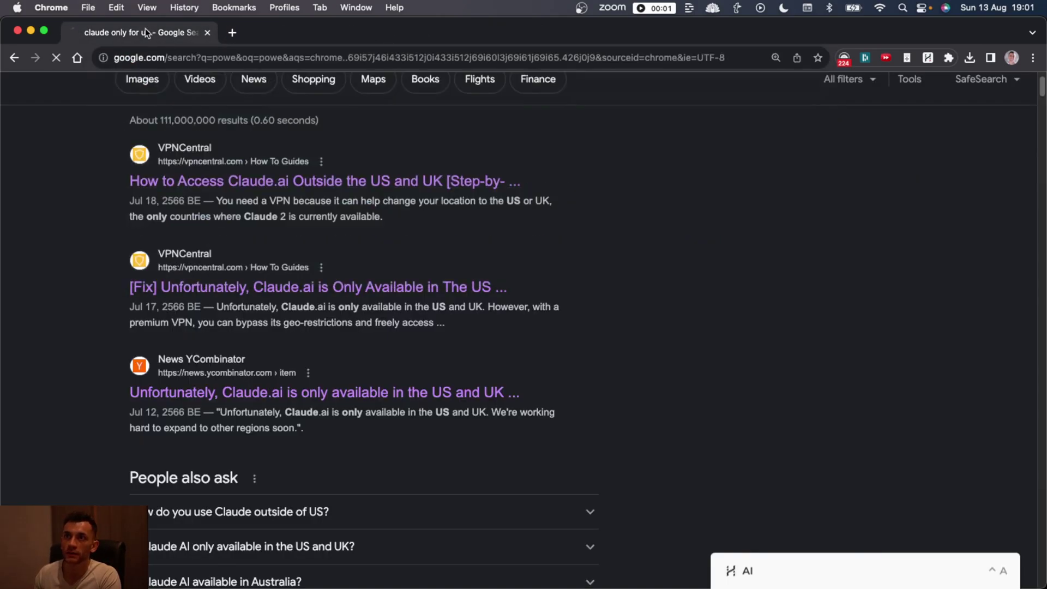
pyautogui.press('super+l')
pyautogui.write('poe.com')
pyautogui.press('Return')
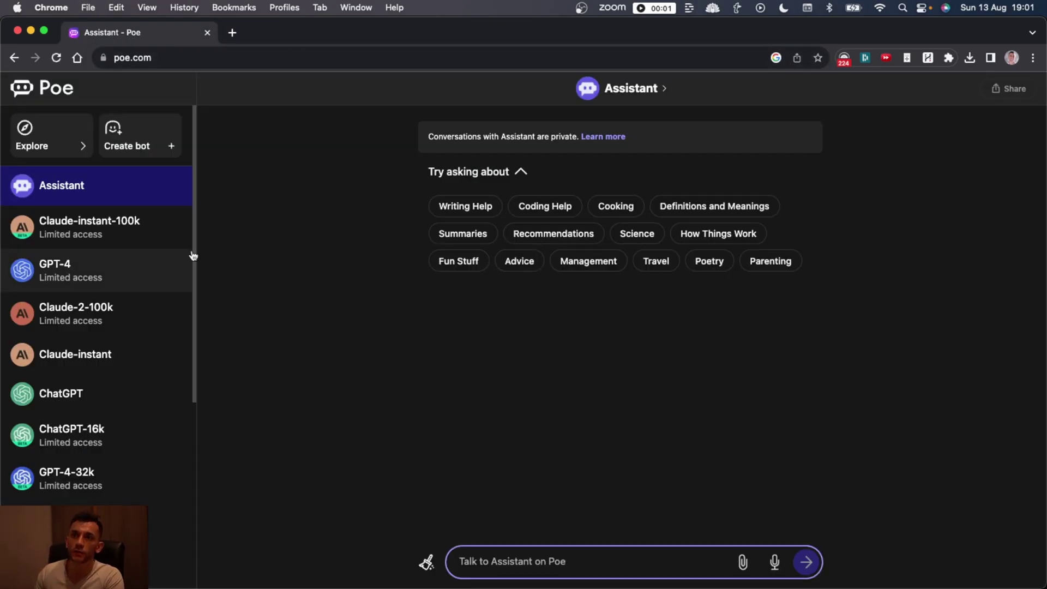
# Look through the list of available bots and view the GPT-4, Claude-2-100k and Claude-instant pages.
pyautogui.click(371, 188)
pyautogui.scroll(-5, 81, 242)
pyautogui.scroll(5, 71, 273)
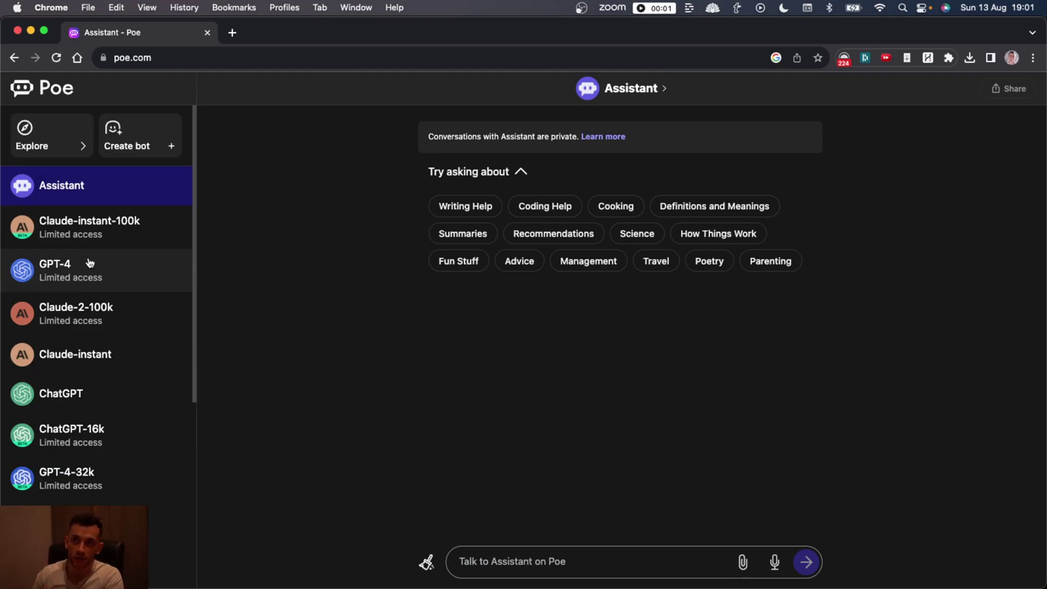
pyautogui.scroll(-5, 150, 240)
pyautogui.scroll(5, 154, 252)
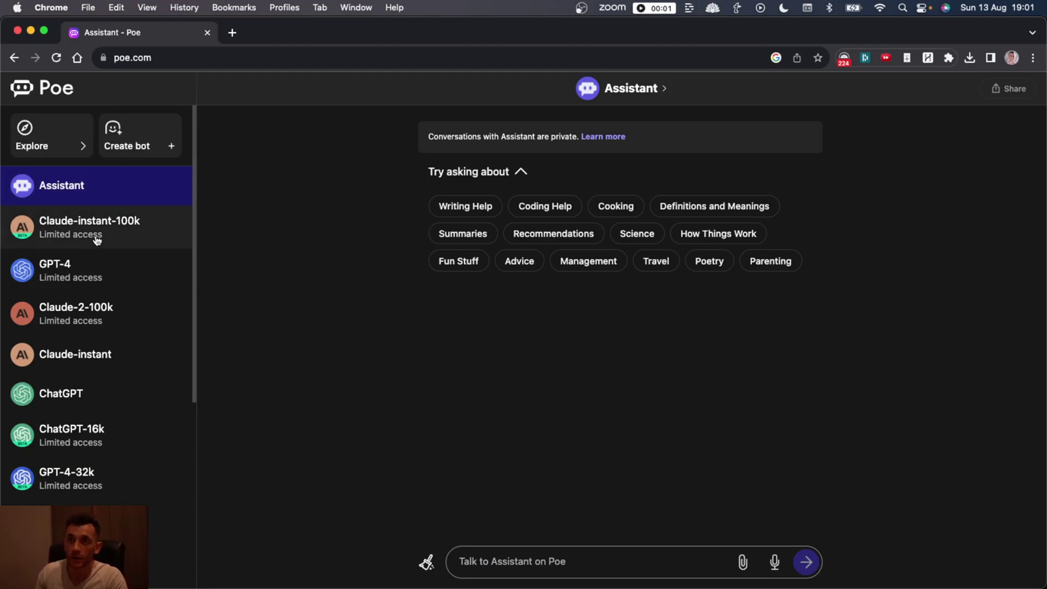
pyautogui.click(103, 270)
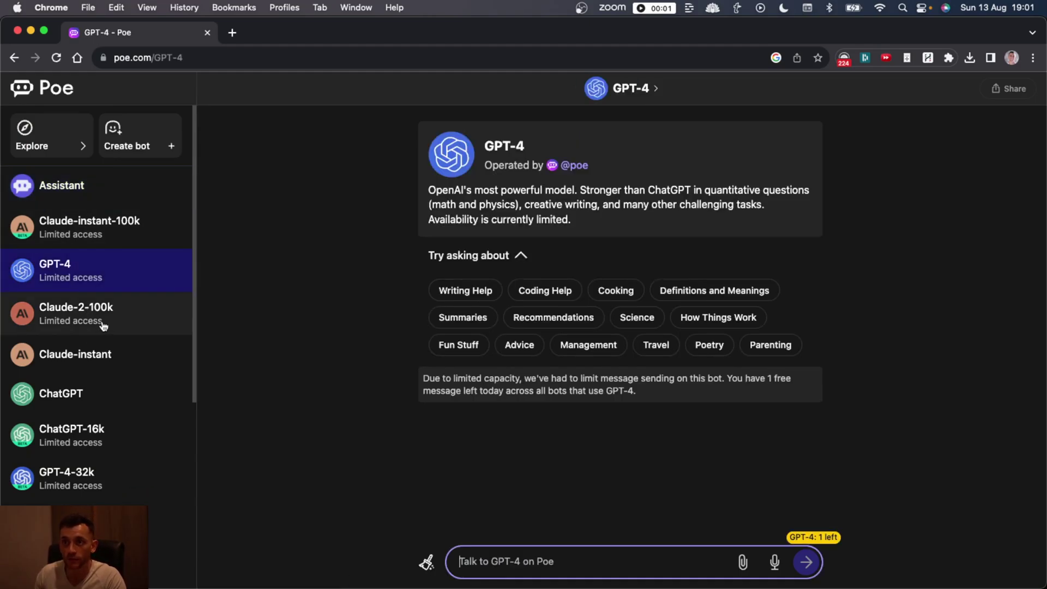
pyautogui.click(101, 322)
pyautogui.click(87, 367)
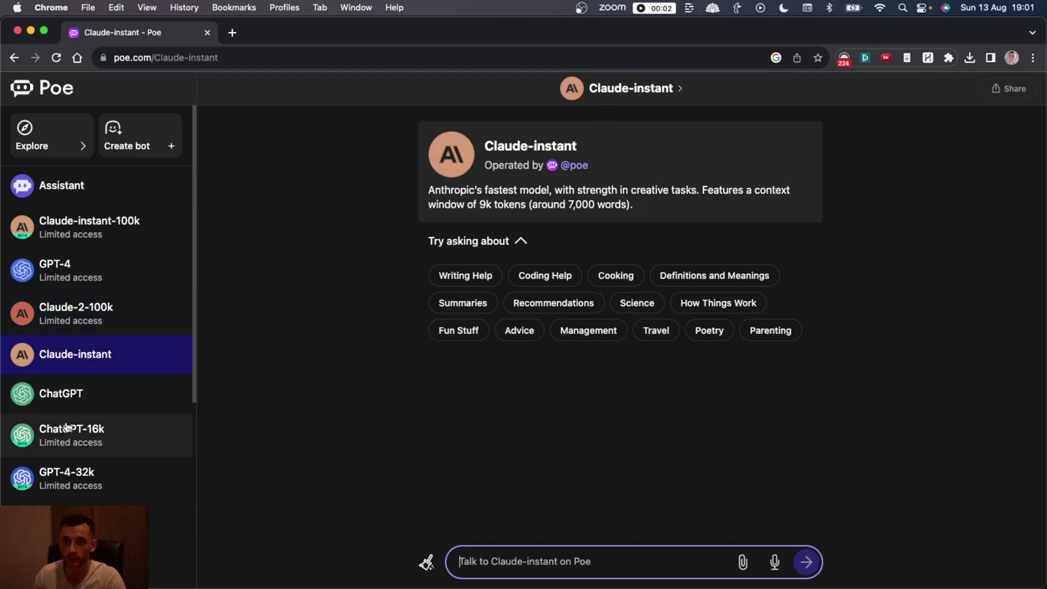
# View the GPT-4-32k bot and dismiss the Poe subscription offer.
pyautogui.click(98, 463)
pyautogui.click(104, 462)
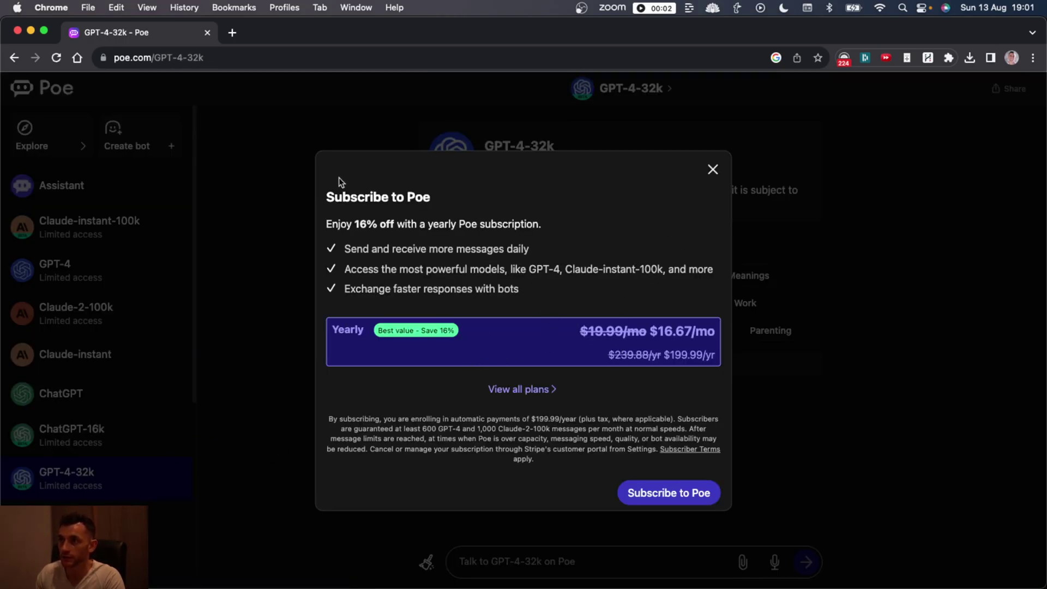
pyautogui.click(272, 207)
# View the Google-PaLM and Llama-2-70b bots and read their descriptions.
pyautogui.click(174, 512)
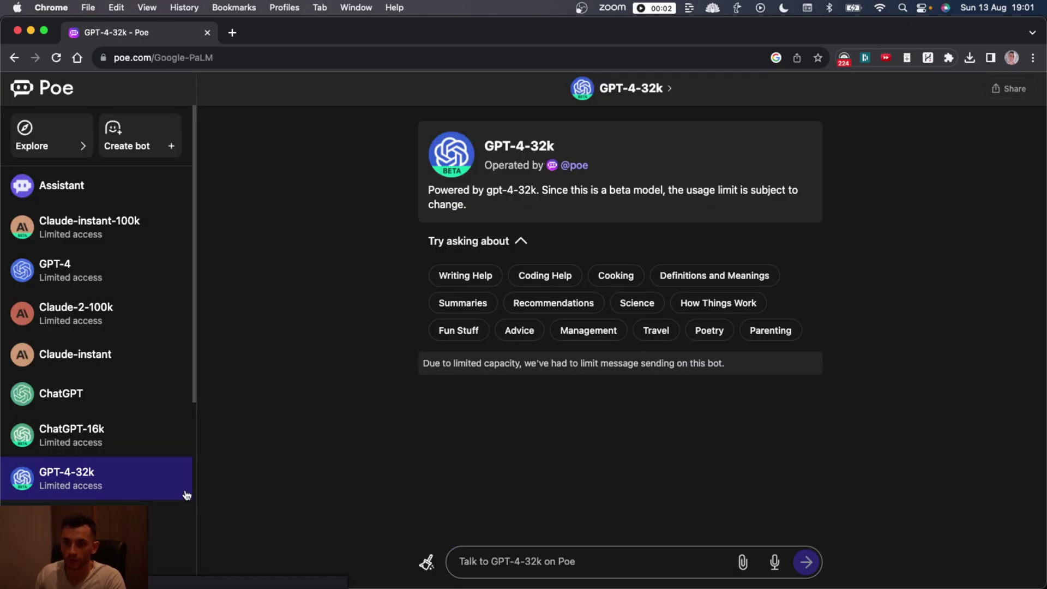
pyautogui.scroll(-3, 174, 499)
pyautogui.scroll(-2, 174, 499)
pyautogui.moveTo(441, 158); pyautogui.dragTo(717, 174)
pyautogui.click(385, 188)
pyautogui.click(112, 342)
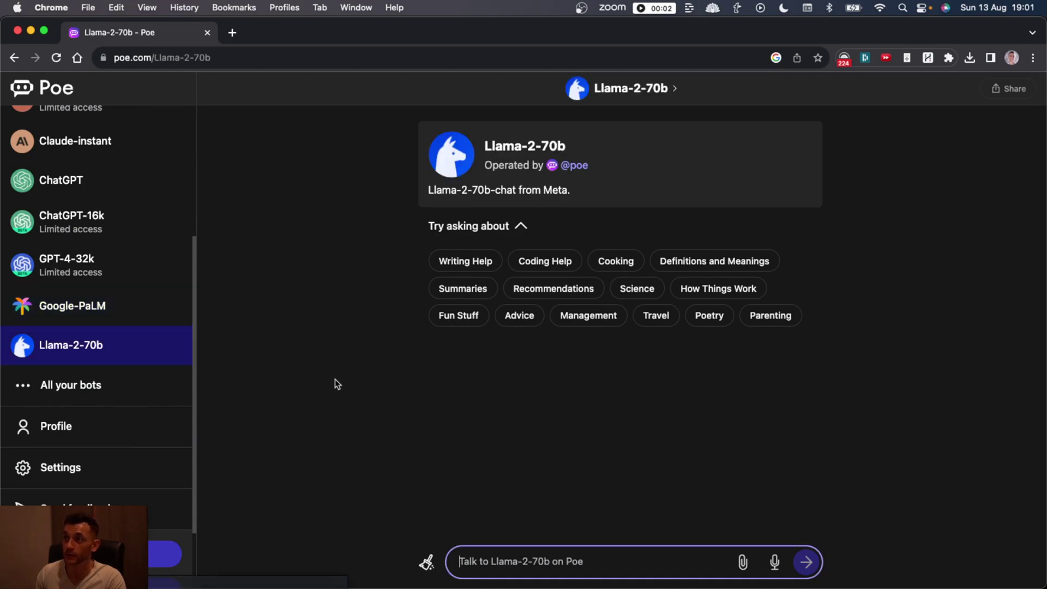
pyautogui.moveTo(440, 134)
pyautogui.mouseDown()
pyautogui.moveTo(505, 131)
pyautogui.moveTo(720, 180)
pyautogui.mouseUp()
pyautogui.click(732, 189)
pyautogui.moveTo(428, 190); pyautogui.dragTo(673, 191)
pyautogui.click(656, 191)
# Review the complete list of bots from end to end and close it.
pyautogui.click(70, 385)
pyautogui.scroll(-2, 594, 389)
pyautogui.scroll(2, 591, 388)
pyautogui.scroll(-3, 591, 388)
pyautogui.scroll(2, 600, 381)
pyautogui.scroll(-2, 408, 339)
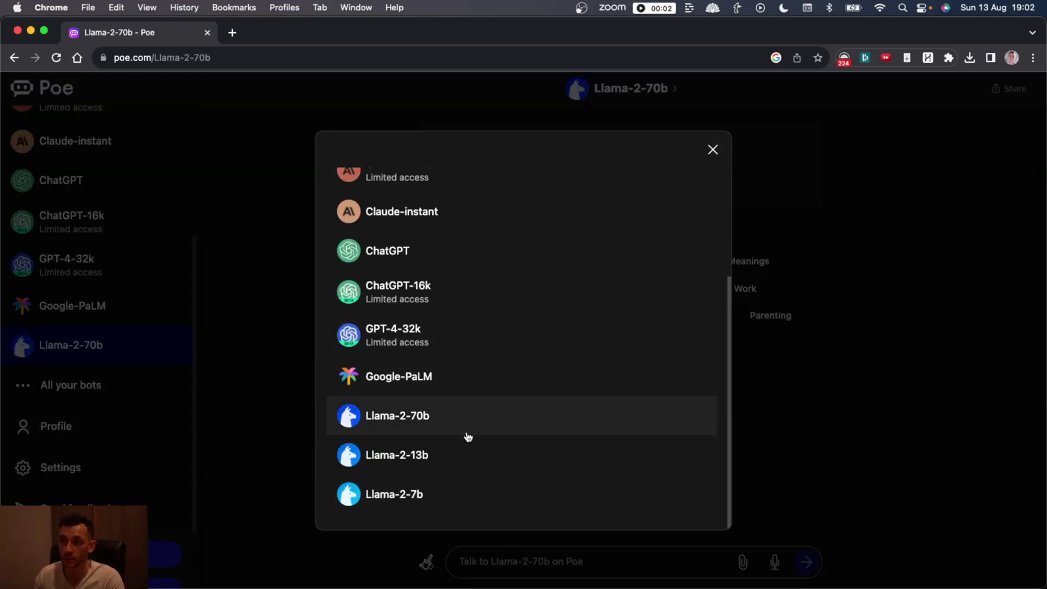
pyautogui.scroll(3, 421, 460)
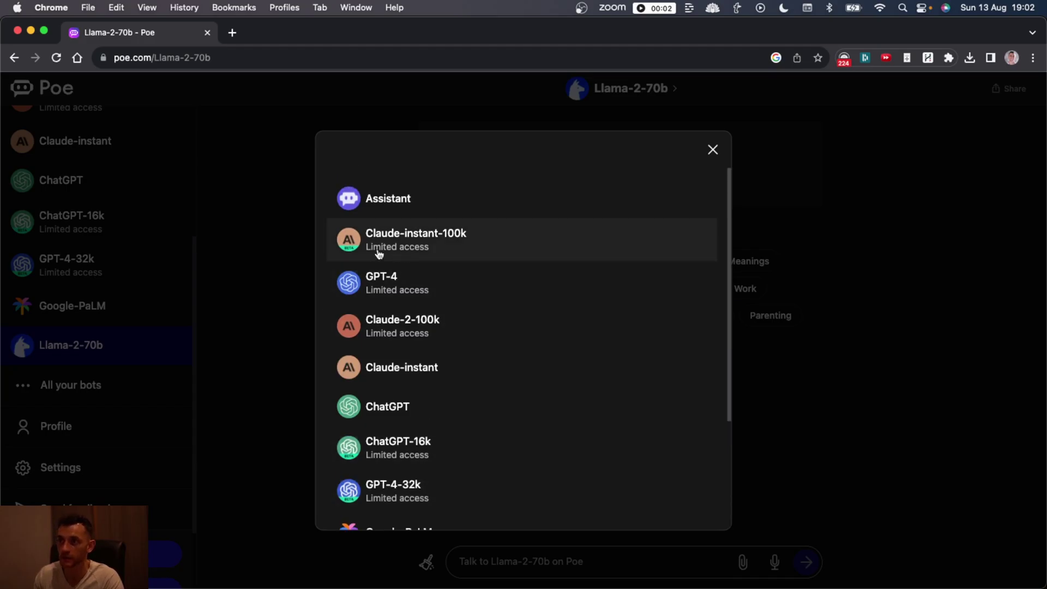
pyautogui.click(711, 151)
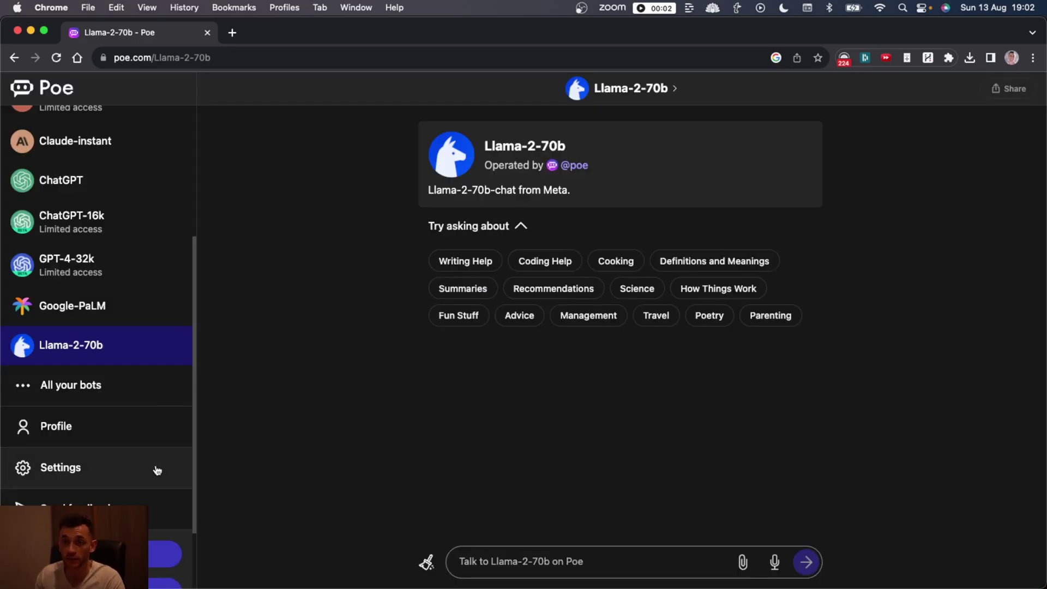
# Open the account settings and examine the daily free message allowances for Claude-instant-100k and Claude-2-100k.
pyautogui.scroll(5, 155, 469)
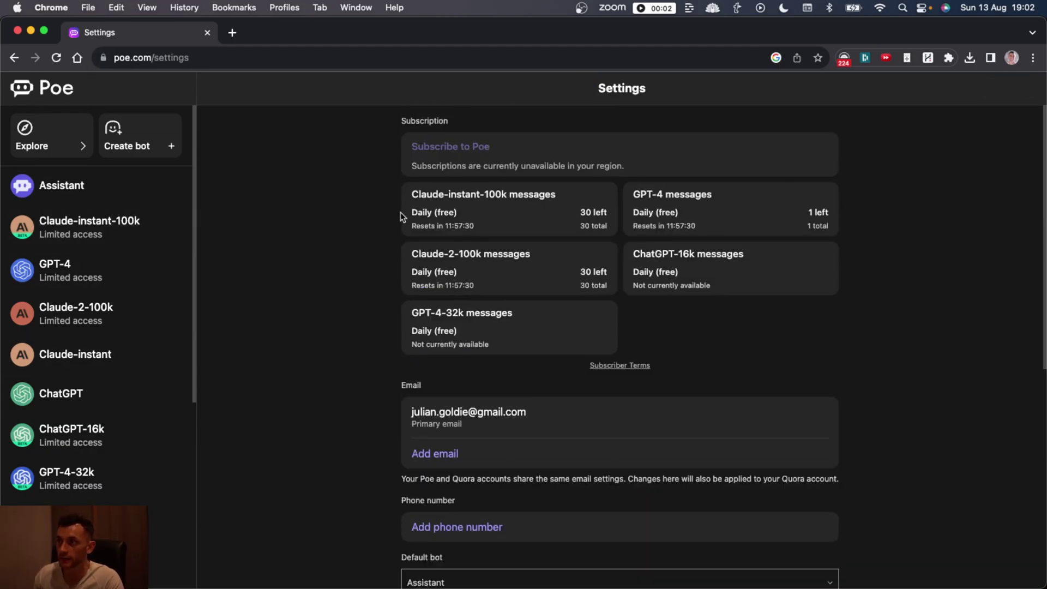
pyautogui.moveTo(400, 212); pyautogui.dragTo(767, 329)
pyautogui.click(727, 324)
pyautogui.moveTo(411, 194); pyautogui.dragTo(608, 226)
pyautogui.click(448, 246)
pyautogui.moveTo(418, 247); pyautogui.dragTo(567, 287)
pyautogui.click(409, 293)
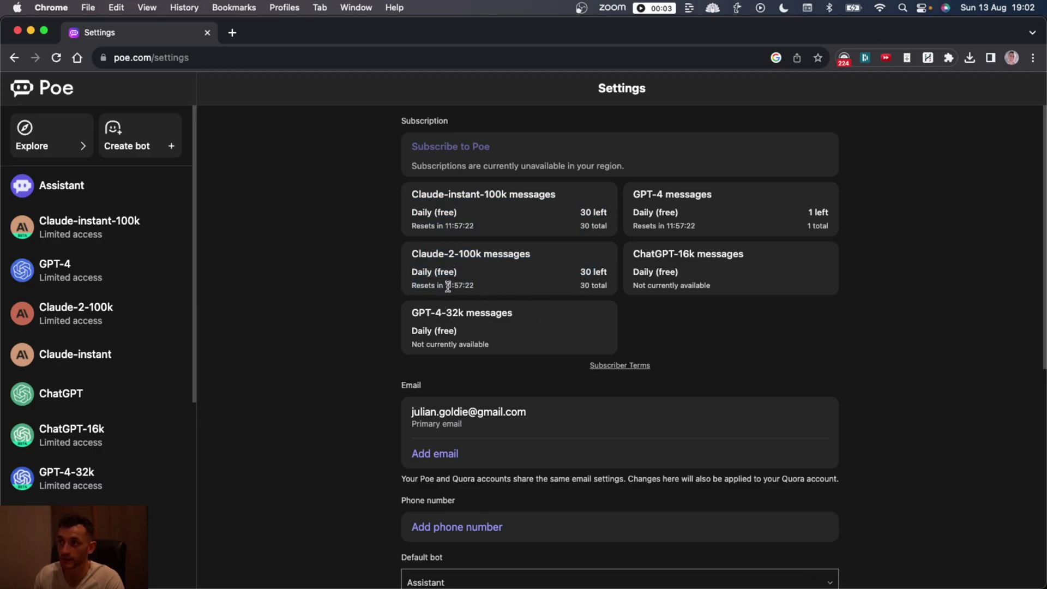
# Check the Claude-2-100k reset time and the daily free message limits for GPT-4-32k and GPT-4.
pyautogui.moveTo(479, 294); pyautogui.dragTo(412, 289)
pyautogui.click(460, 289)
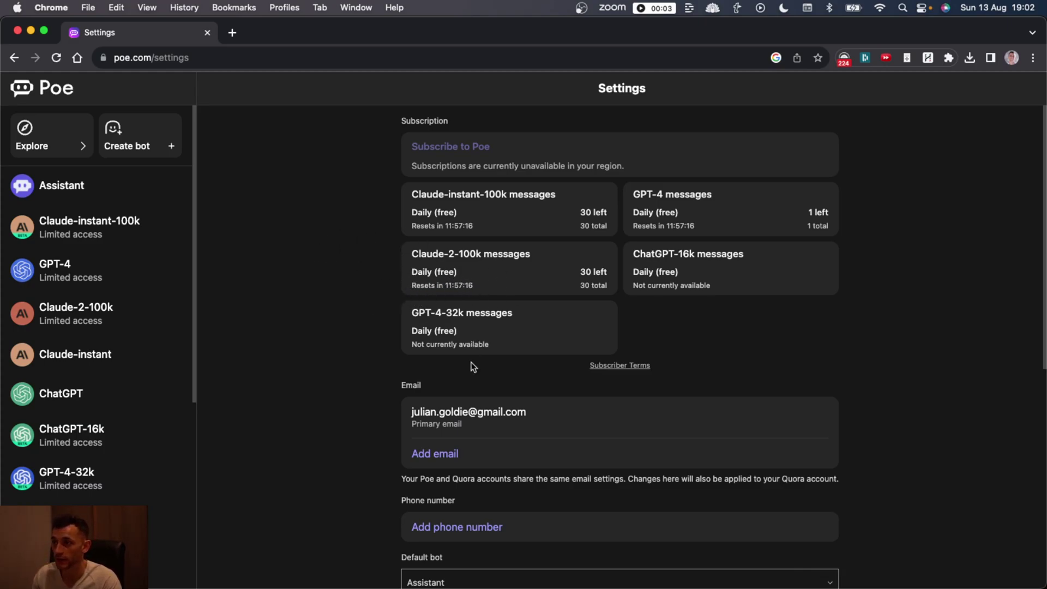
pyautogui.moveTo(411, 310); pyautogui.dragTo(503, 345)
pyautogui.moveTo(828, 212)
pyautogui.mouseDown()
pyautogui.moveTo(808, 214)
pyautogui.moveTo(827, 226)
pyautogui.mouseUp()
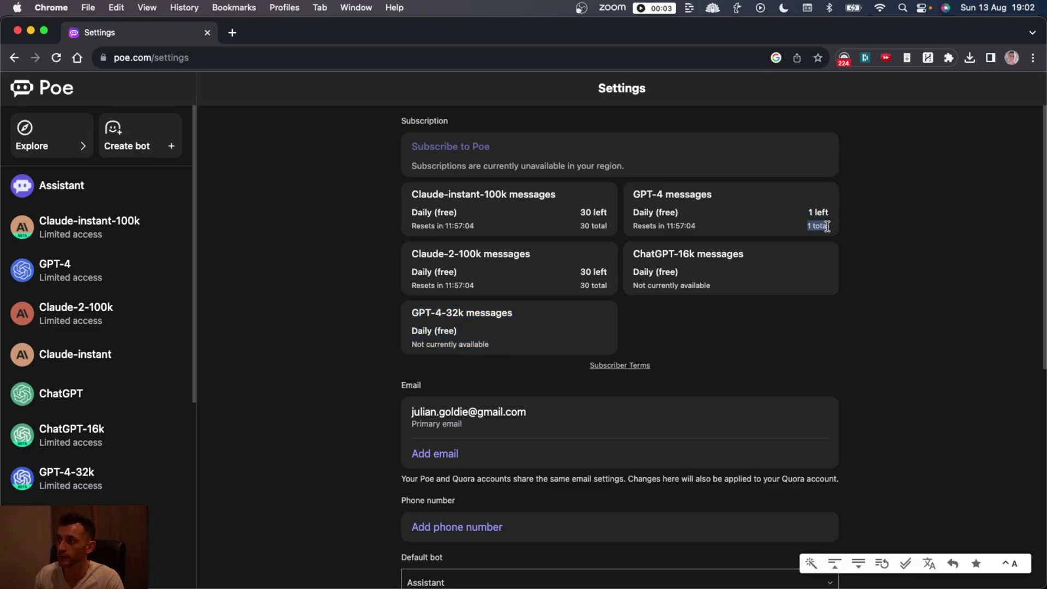
pyautogui.click(810, 236)
pyautogui.scroll(-2, 465, 331)
pyautogui.scroll(2, 429, 322)
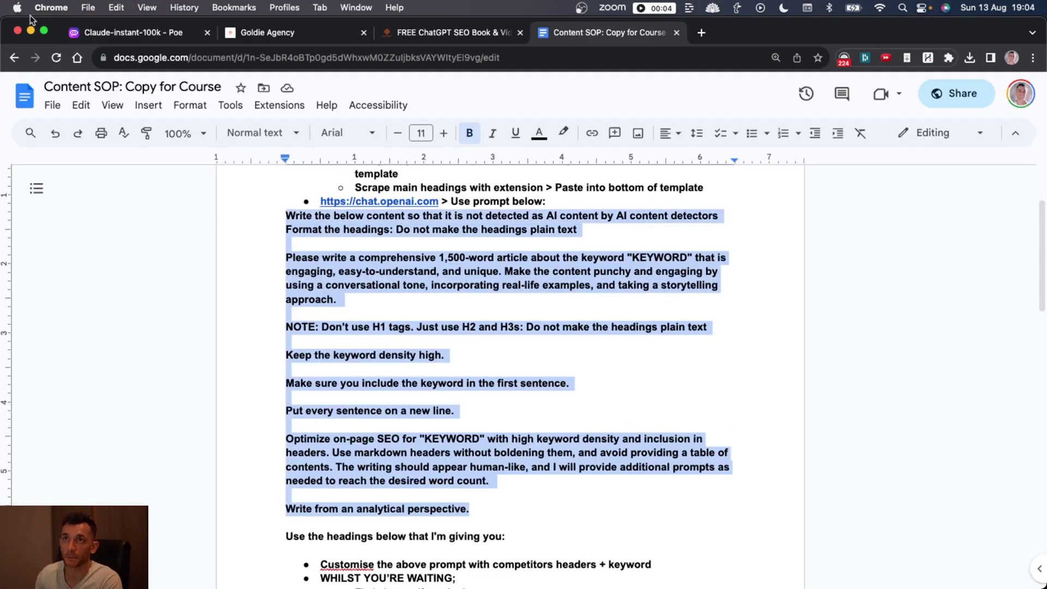
# Move the Poe tab behind the other tabs and paste the copied article prompt into a Claude-instant-100k chat.
pyautogui.moveTo(100, 31); pyautogui.dragTo(562, 30)
pyautogui.click(89, 264)
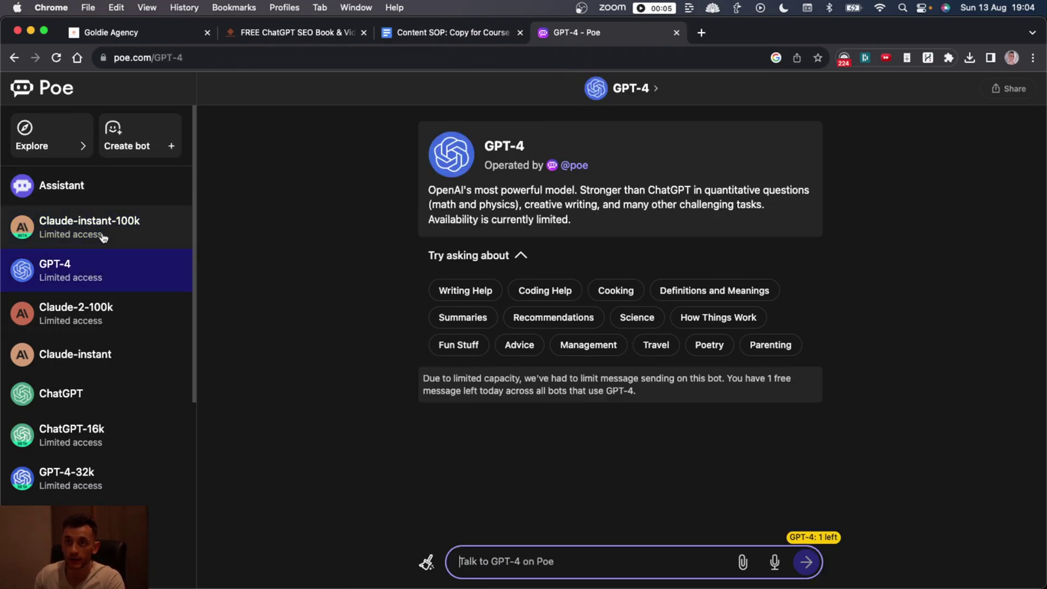
pyautogui.click(103, 236)
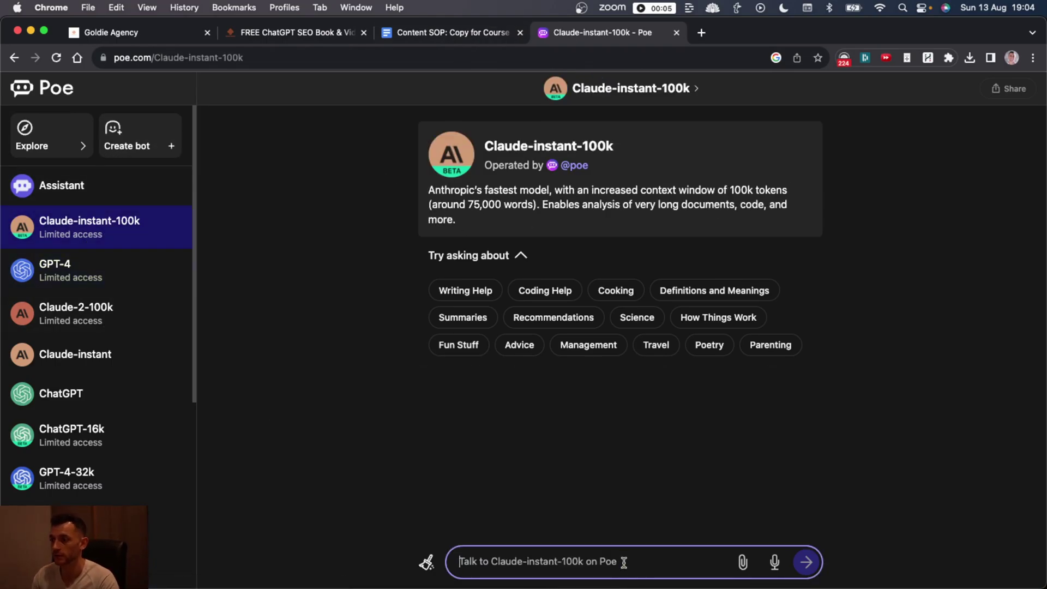
pyautogui.press('super+v')
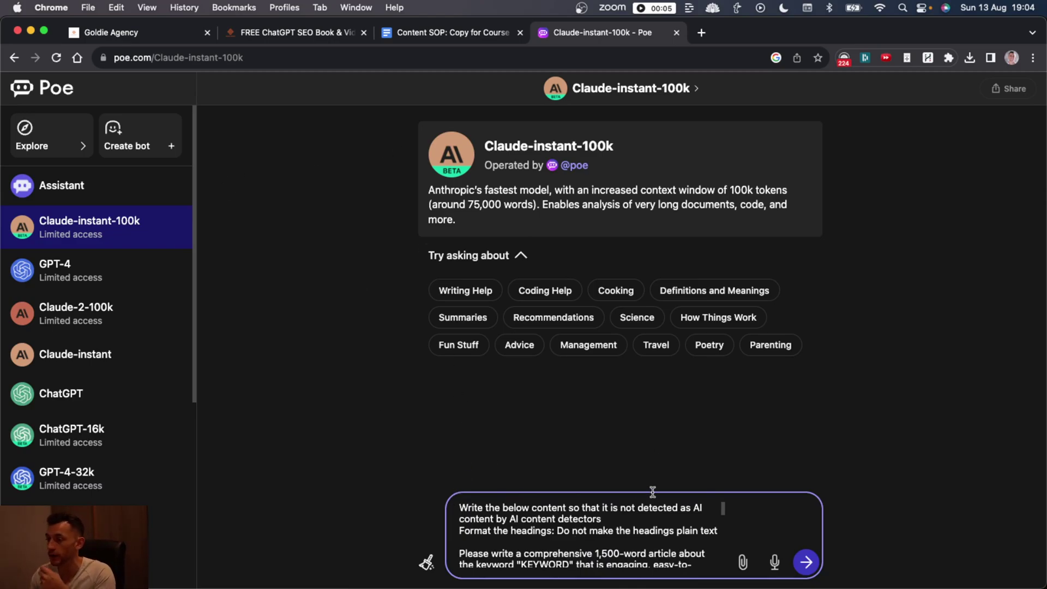
# Replace the first KEYWORD placeholder in the prompt with "can cats eat bananas".
pyautogui.scroll(-3, 547, 532)
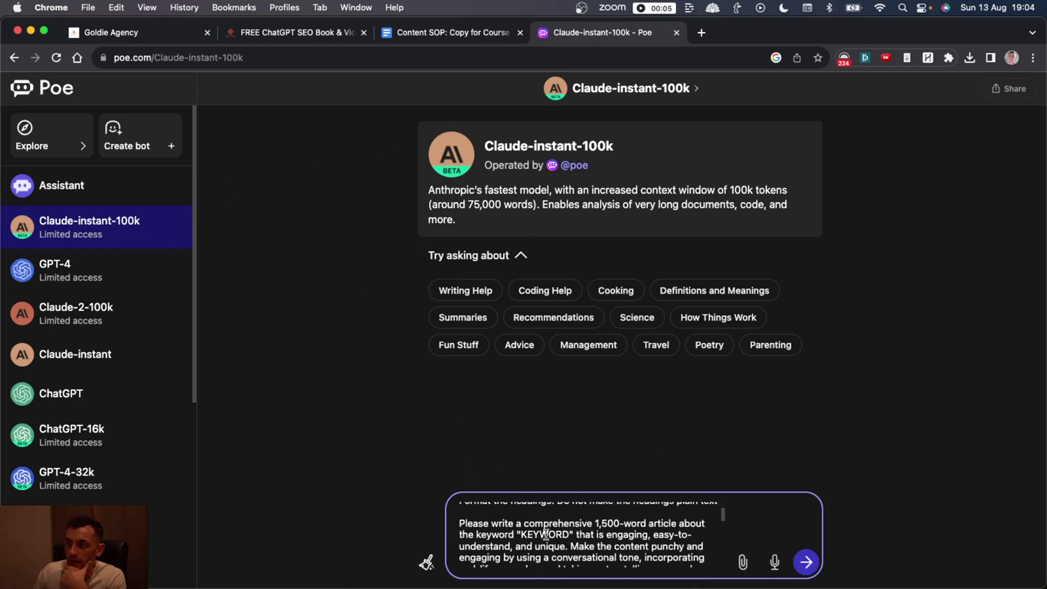
pyautogui.doubleClick(545, 527)
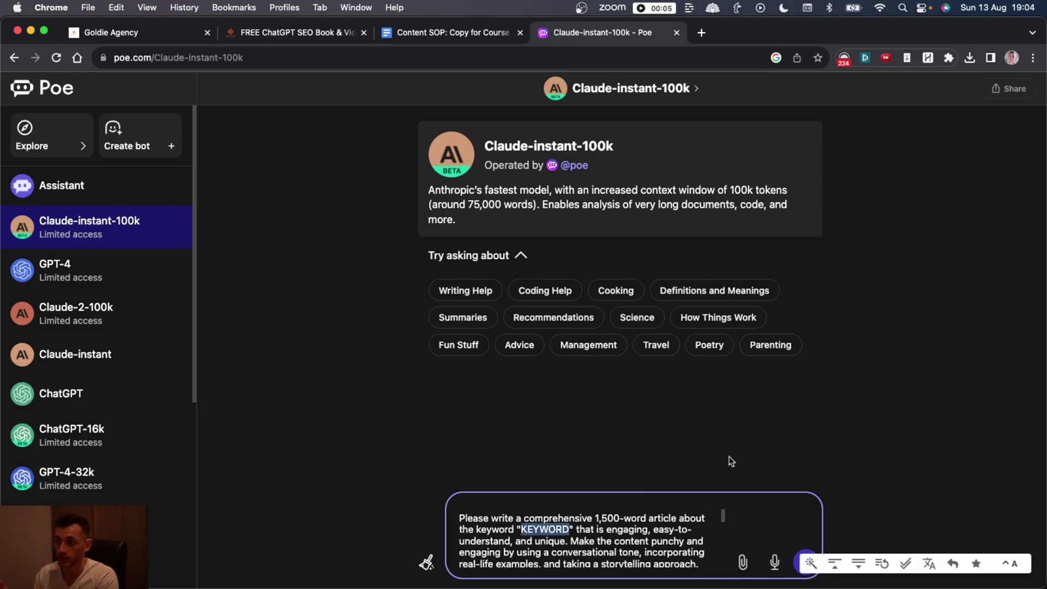
pyautogui.write('can cats eat')
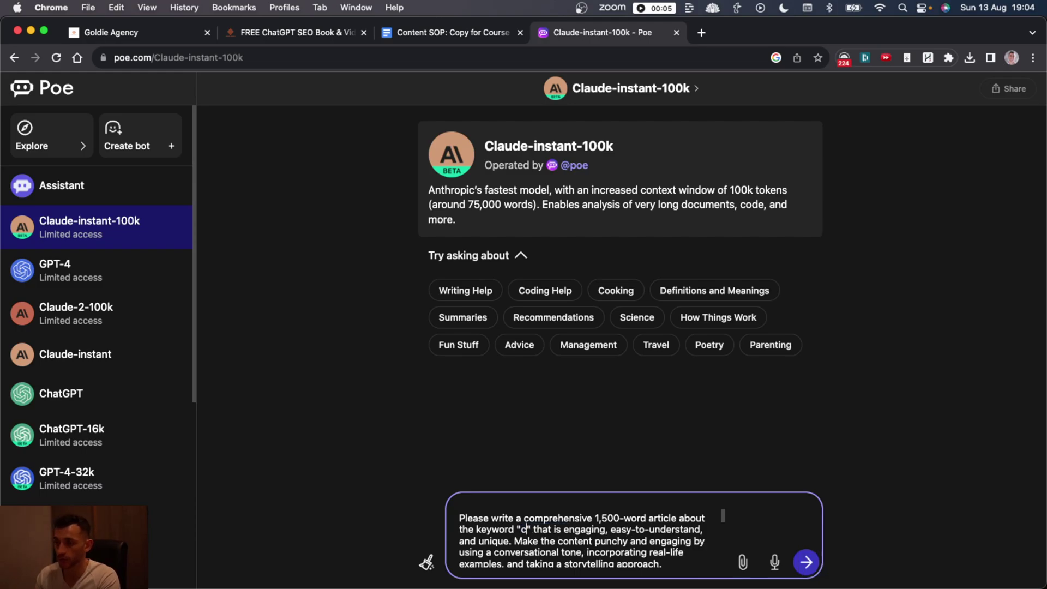
pyautogui.write(' bananas')
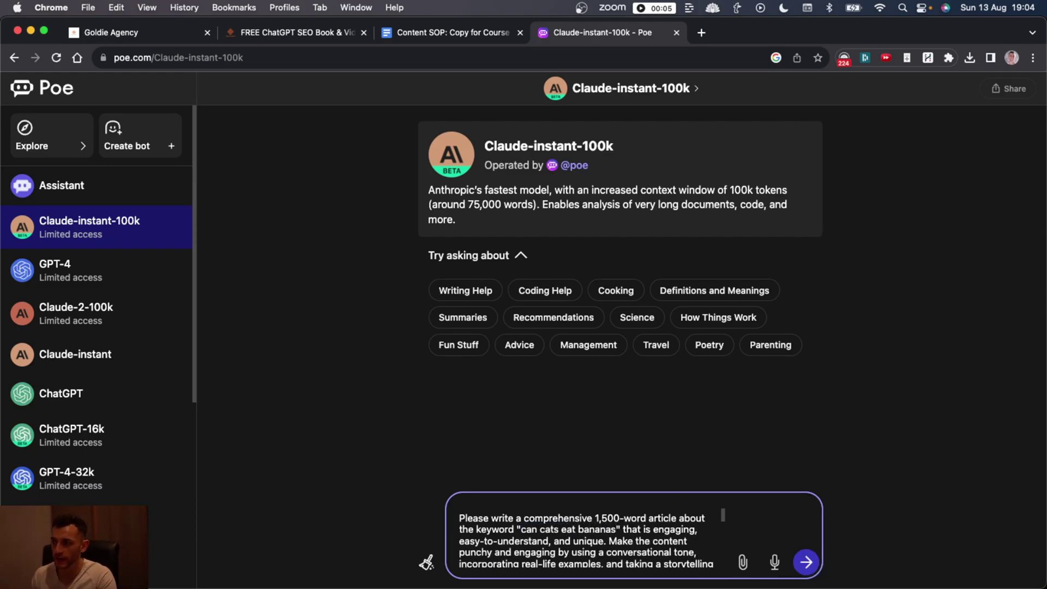
# Copy "can cats eat bananas" over the KEYWORD placeholder in the on-page SEO sentence and send the prompt.
pyautogui.moveTo(617, 529); pyautogui.dragTo(521, 529)
pyautogui.press('super+c')
pyautogui.scroll(-5, 640, 542)
pyautogui.doubleClick(610, 529)
pyautogui.press('super+v')
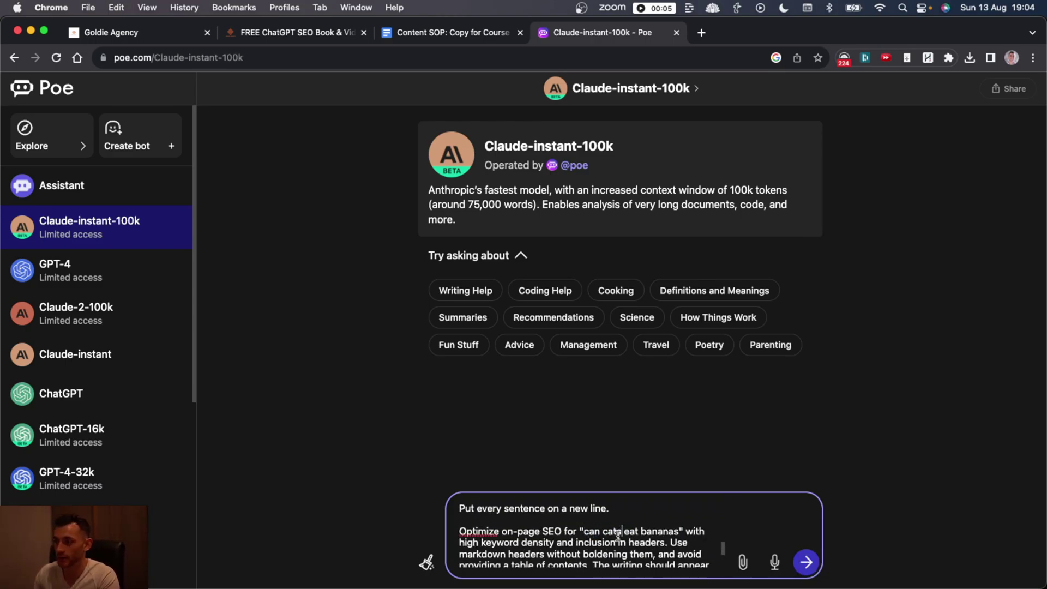
pyautogui.scroll(-3, 617, 536)
pyautogui.press('Return')
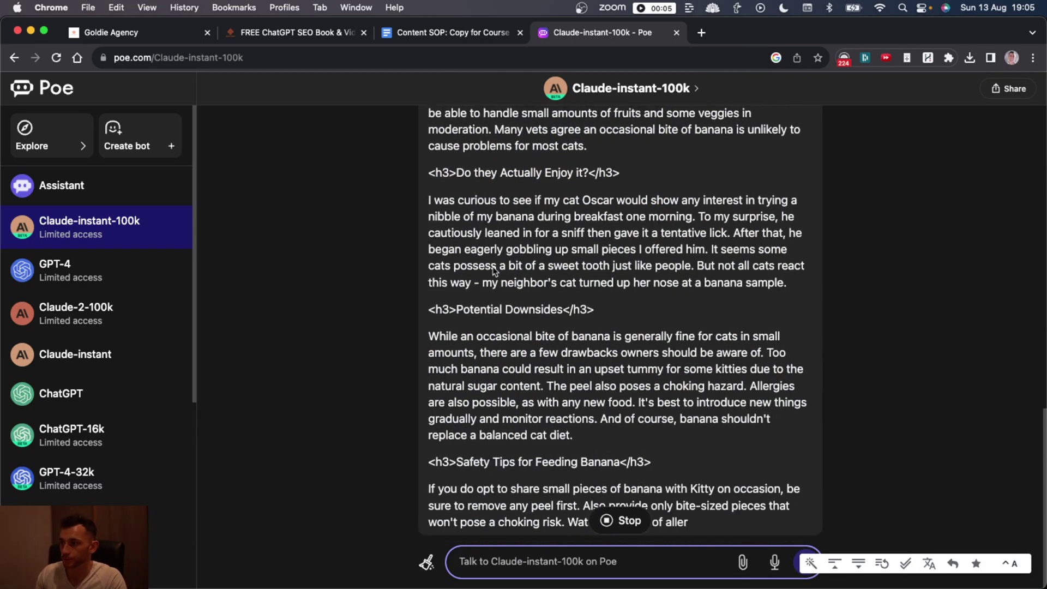
# Examine the h2 and h3 heading tags and the opening paragraphs of the generated article.
pyautogui.moveTo(428, 198); pyautogui.dragTo(765, 205)
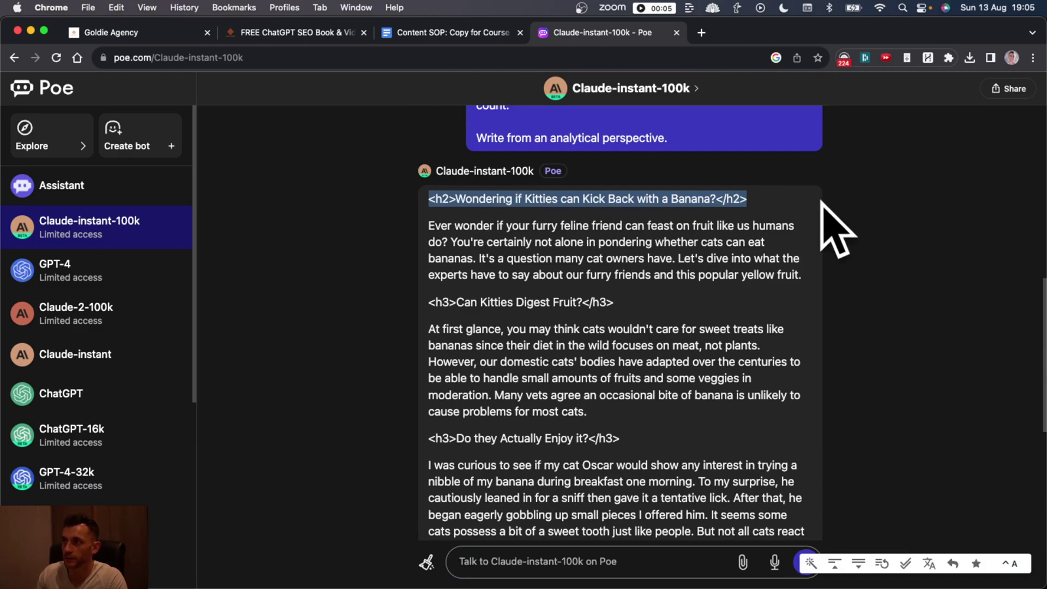
pyautogui.click(577, 199)
pyautogui.moveTo(426, 195); pyautogui.dragTo(652, 303)
pyautogui.click(652, 303)
pyautogui.doubleClick(439, 201)
pyautogui.doubleClick(469, 300)
# Copy the whole generated article into a new blank Google Docs document.
pyautogui.scroll(-3, 485, 327)
pyautogui.click(516, 371)
pyautogui.scroll(-7, 515, 370)
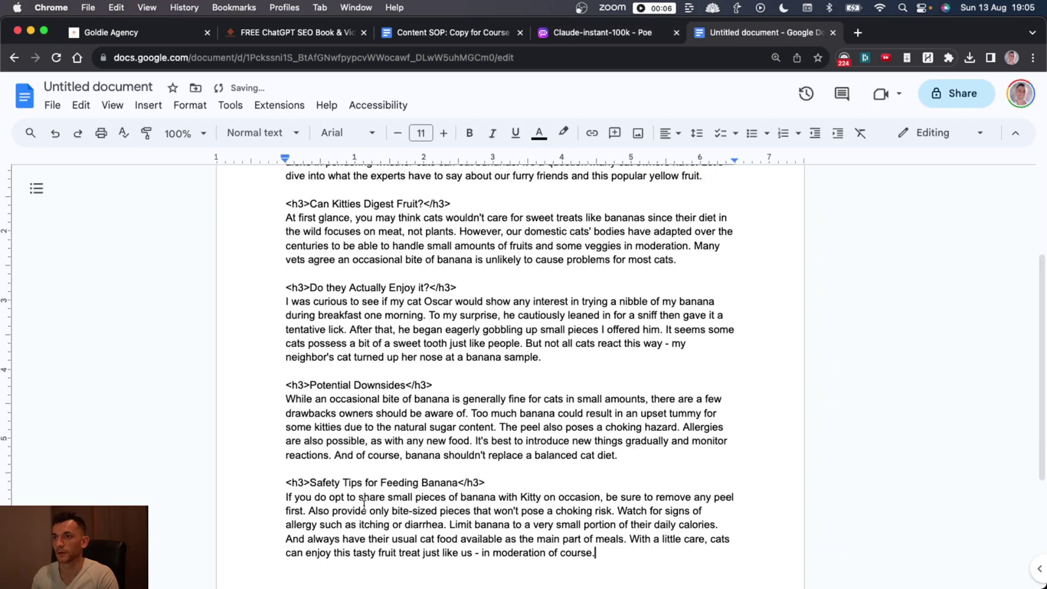
pyautogui.scroll(10, 414, 430)
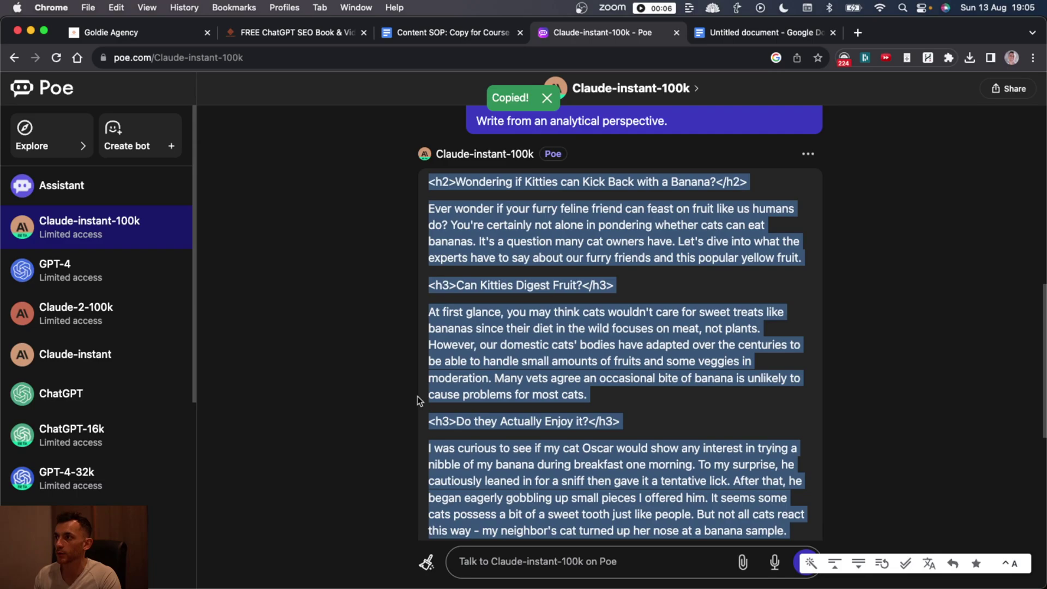
# Back in the Poe chat, send the suggested follow-up question "Can cats eat other fruits besides bananas?".
pyautogui.scroll(-10, 474, 430)
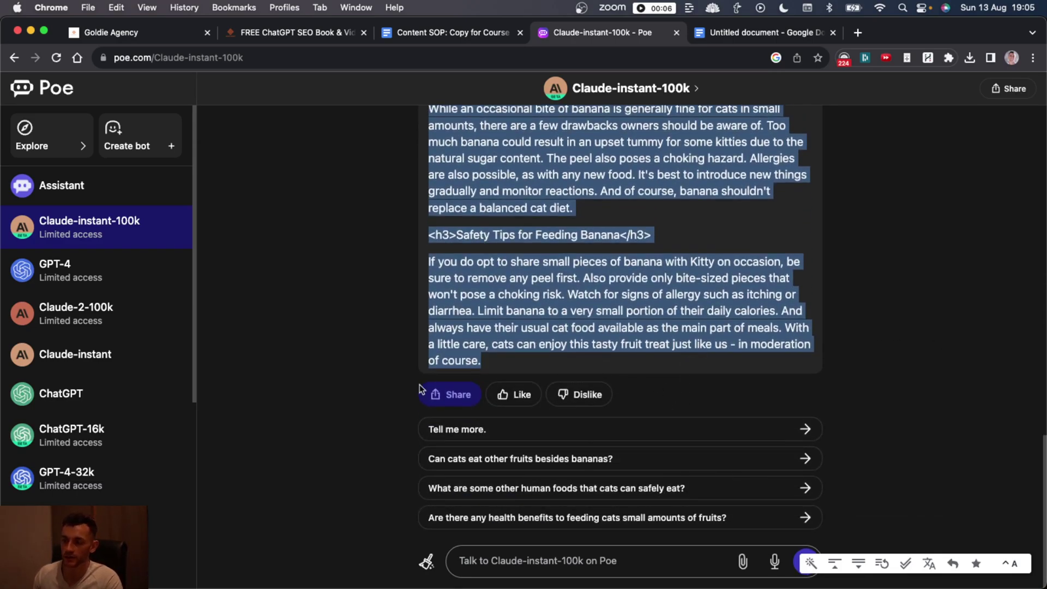
pyautogui.click(545, 459)
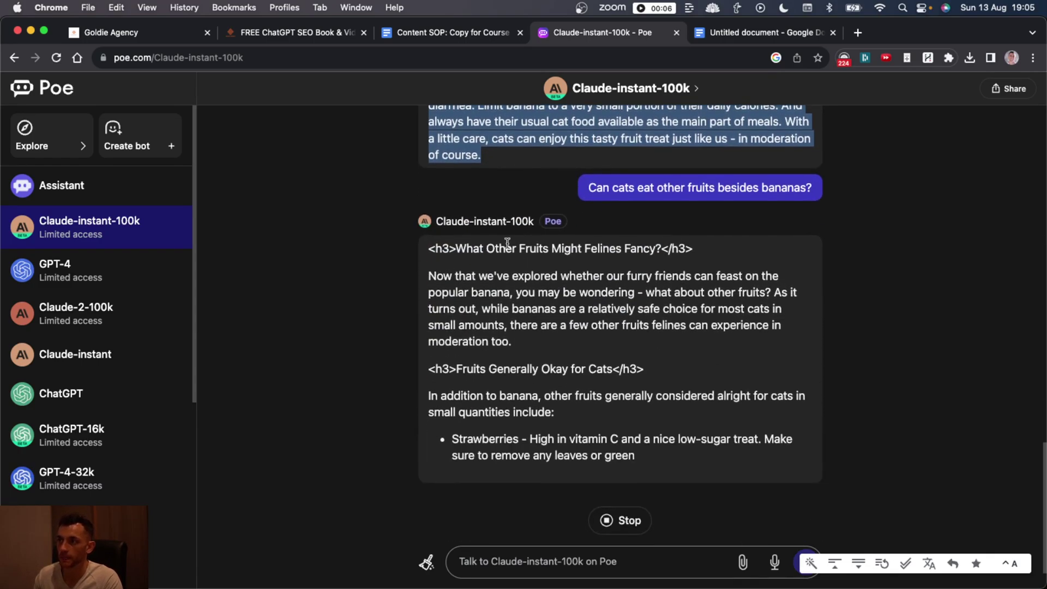
pyautogui.moveTo(589, 188); pyautogui.dragTo(807, 186)
pyautogui.click(526, 305)
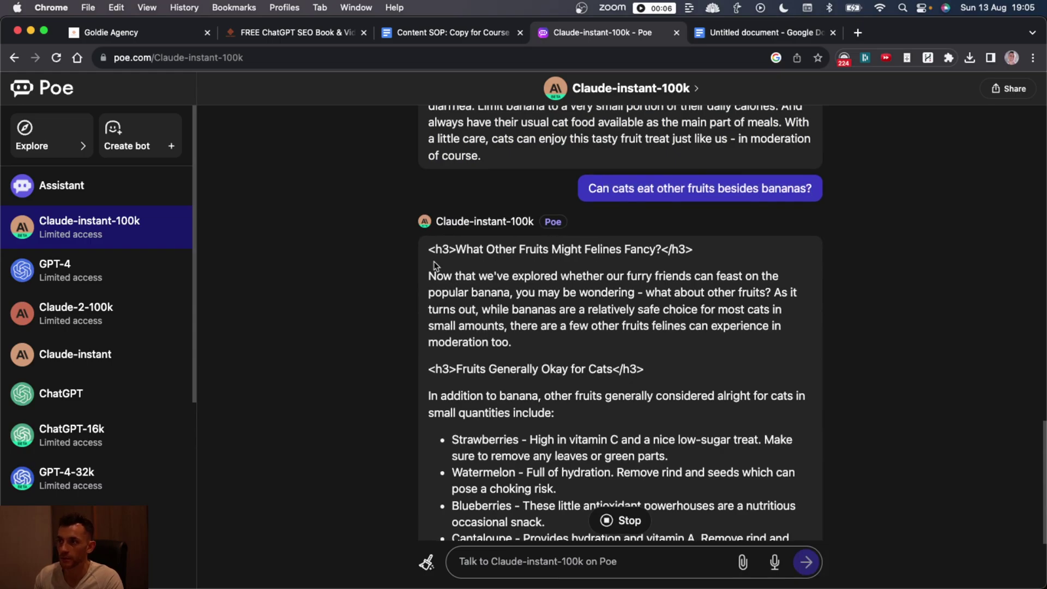
# Read the follow-up answer about other fruits for cats through to its end.
pyautogui.moveTo(430, 250); pyautogui.dragTo(636, 309)
pyautogui.click(636, 329)
pyautogui.scroll(-2, 636, 329)
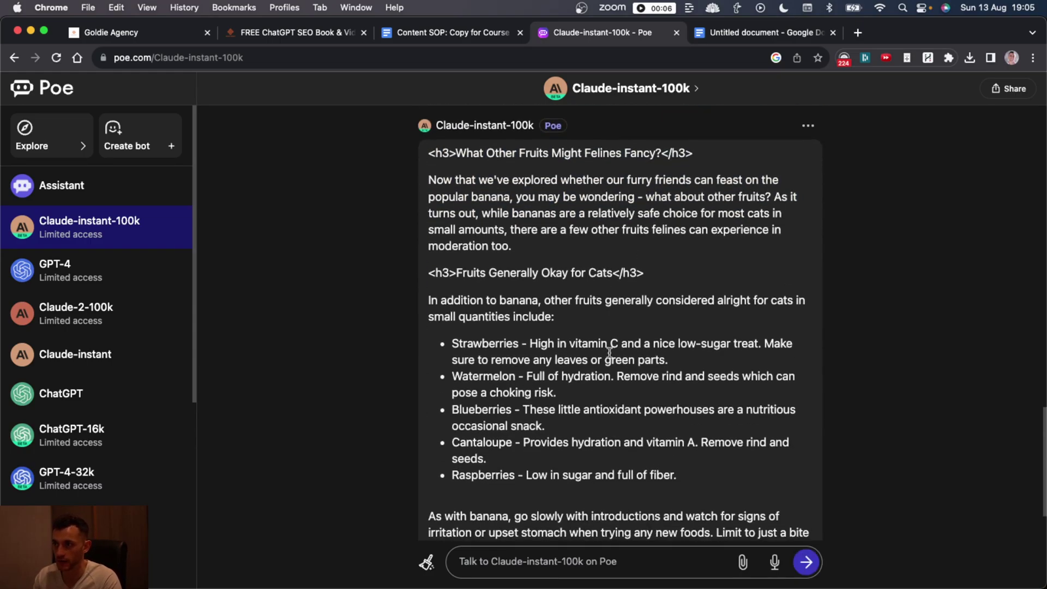
pyautogui.moveTo(442, 272); pyautogui.dragTo(642, 410)
pyautogui.scroll(-7, 646, 411)
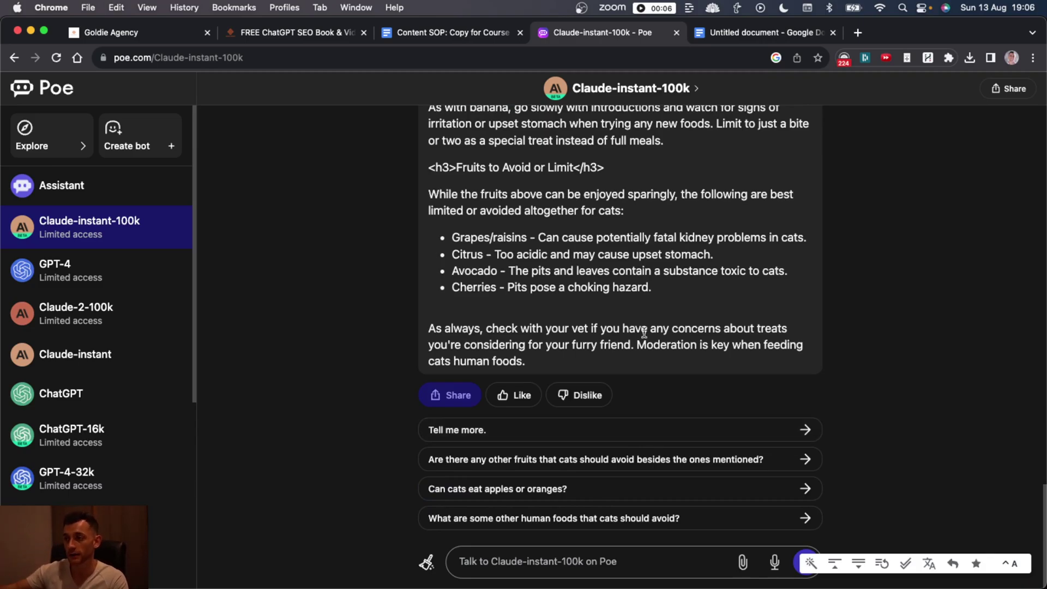
# Send the suggested follow-up "Can cats eat apples or oranges?" and copy the whole original article prompt from earlier in the chat.
pyautogui.click(670, 495)
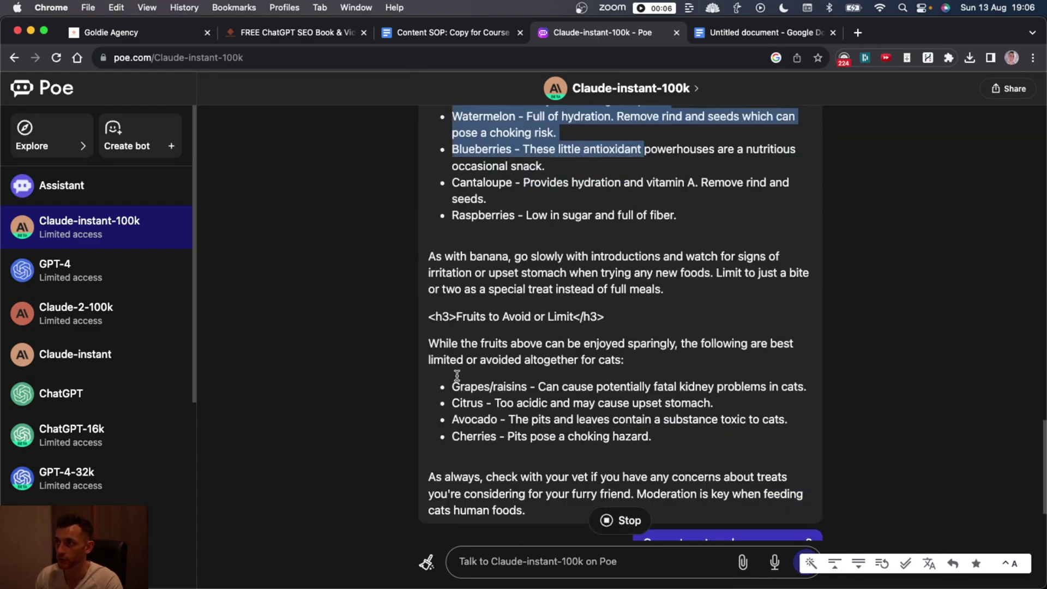
pyautogui.scroll(20, 457, 376)
pyautogui.click(477, 255)
pyautogui.scroll(-7, 490, 262)
pyautogui.keyDown('shift'); pyautogui.click(670, 319); pyautogui.keyUp('shift')
pyautogui.press('super+c')
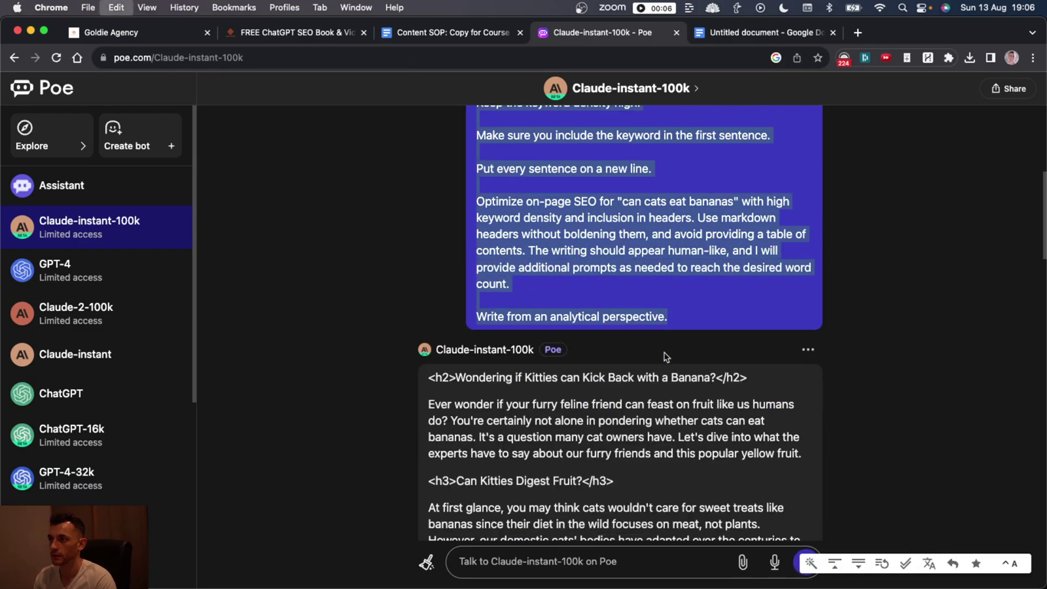
# Examine the h2 heading, the intro and the cat Oscar anecdote in Claude's article against the prompt's instructions.
pyautogui.scroll(-3, 609, 409)
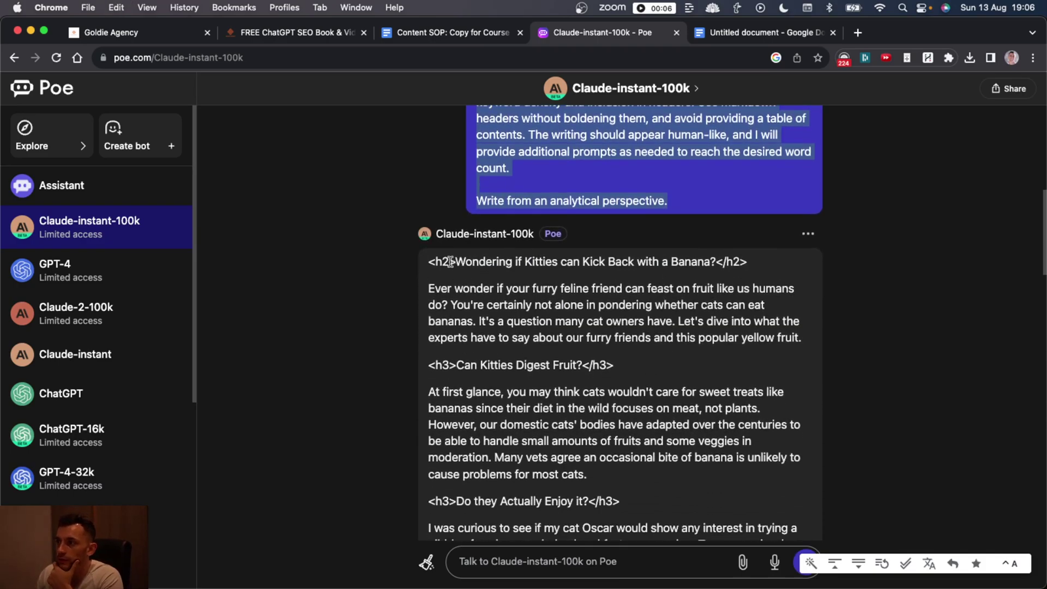
pyautogui.moveTo(447, 263); pyautogui.dragTo(785, 264)
pyautogui.click(775, 271)
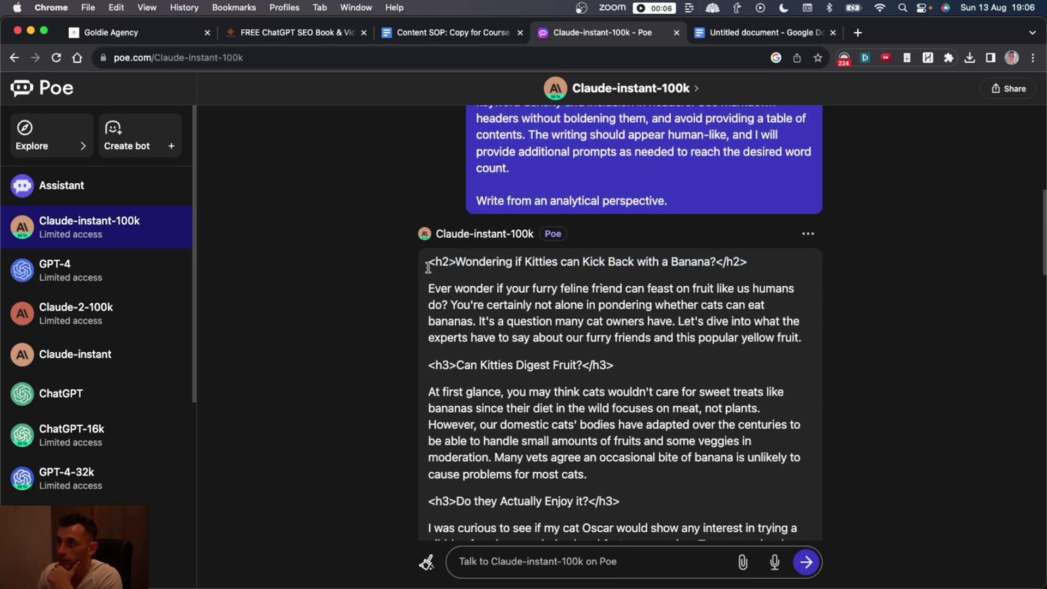
pyautogui.moveTo(428, 264); pyautogui.dragTo(748, 263)
pyautogui.click(691, 274)
pyautogui.moveTo(428, 288); pyautogui.dragTo(786, 338)
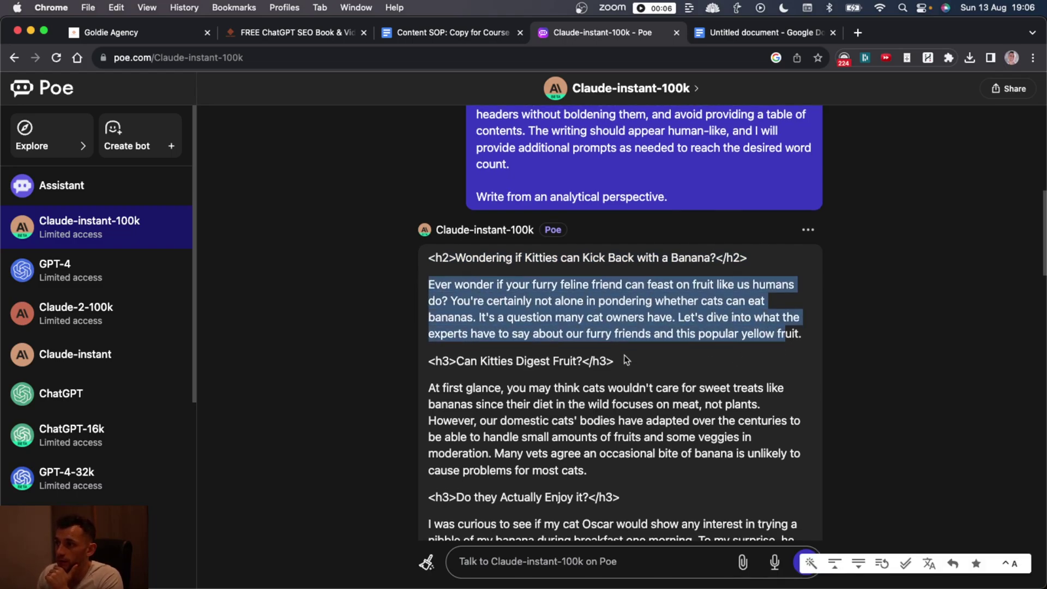
pyautogui.scroll(-5, 617, 339)
pyautogui.click(474, 434)
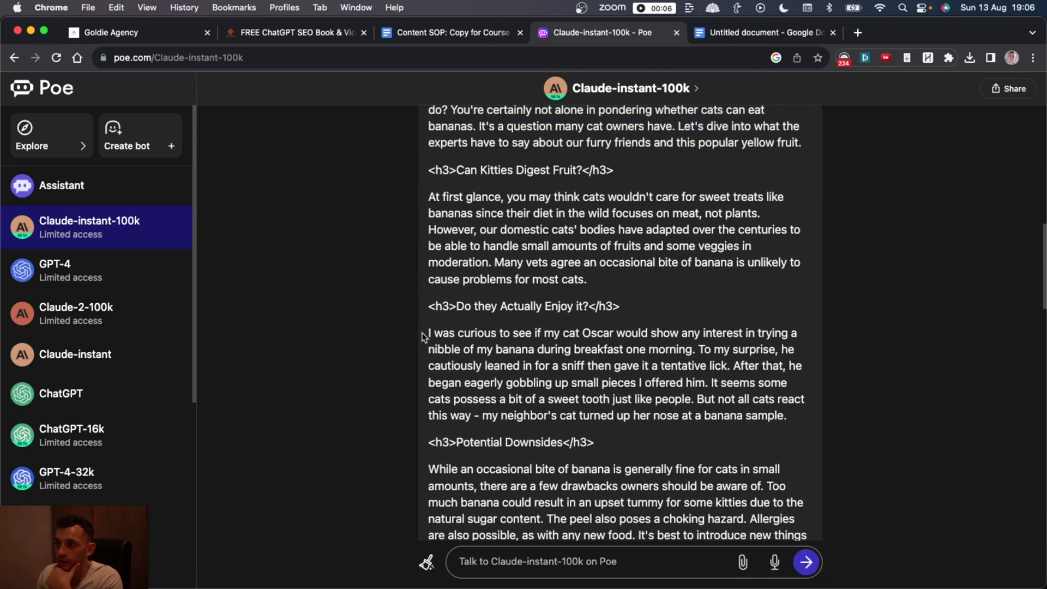
pyautogui.moveTo(423, 337); pyautogui.dragTo(815, 425)
pyautogui.scroll(10, 728, 393)
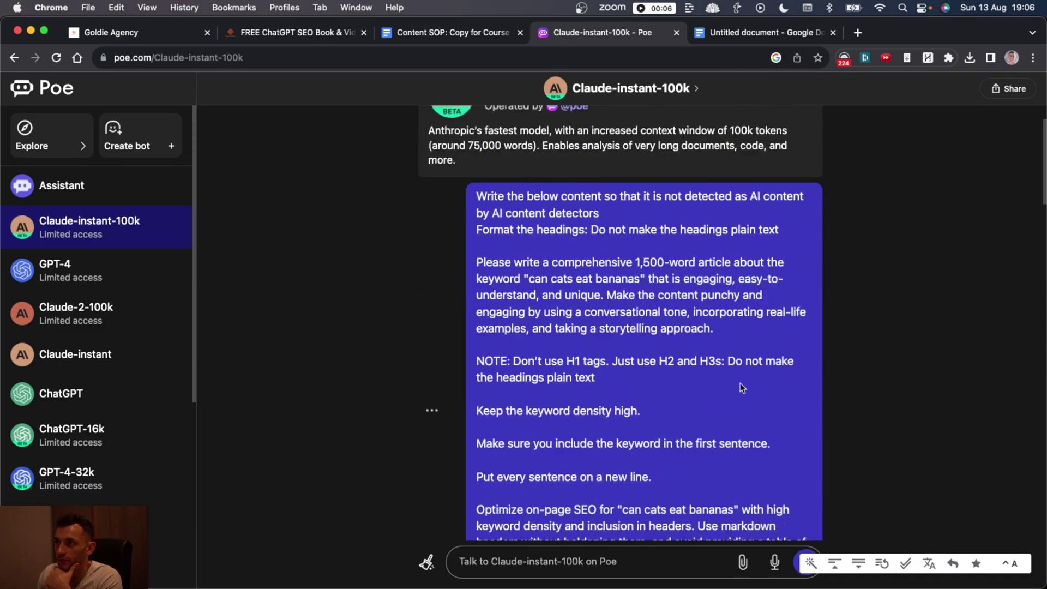
pyautogui.scroll(-3, 743, 392)
# In Frase, create a new-content document for "can cats eat bananas", with United States, English and the Content Optimization folder.
pyautogui.press('super+t')
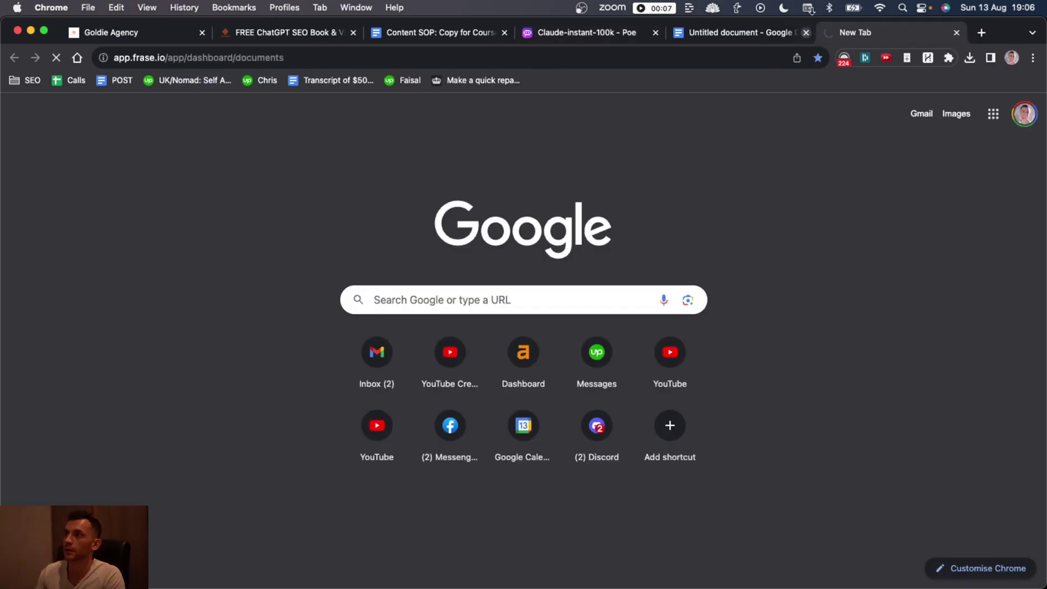
pyautogui.click(609, 31)
pyautogui.click(425, 339)
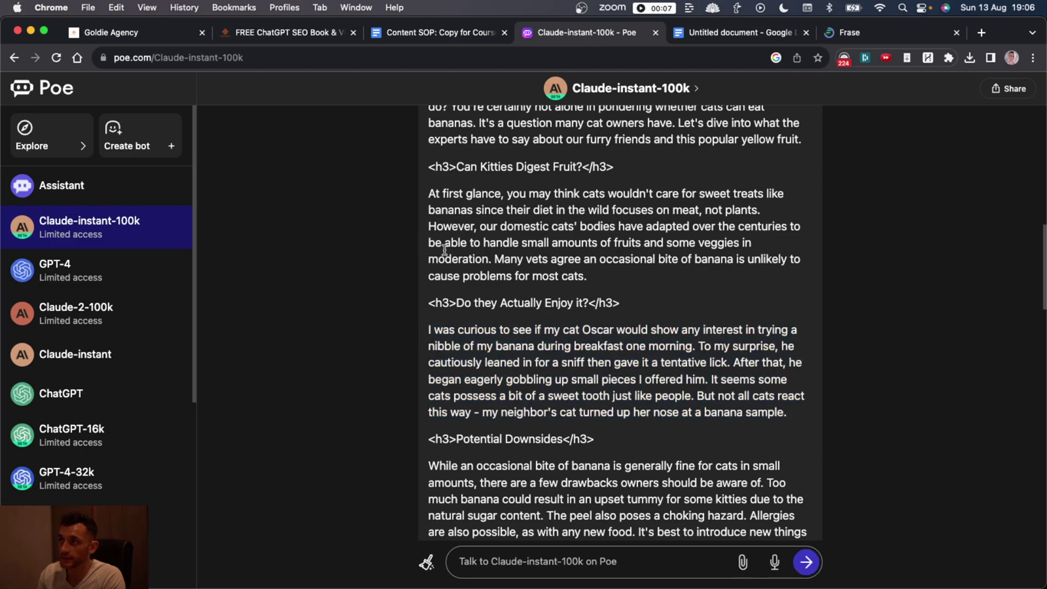
pyautogui.scroll(4, 475, 238)
pyautogui.scroll(2, 474, 238)
pyautogui.click(898, 32)
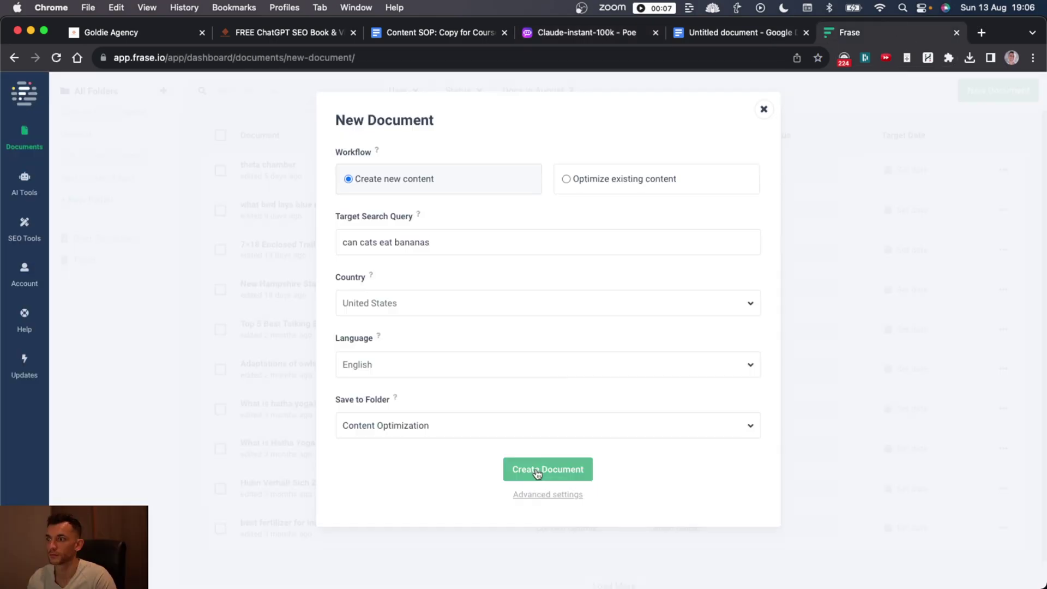
pyautogui.click(537, 470)
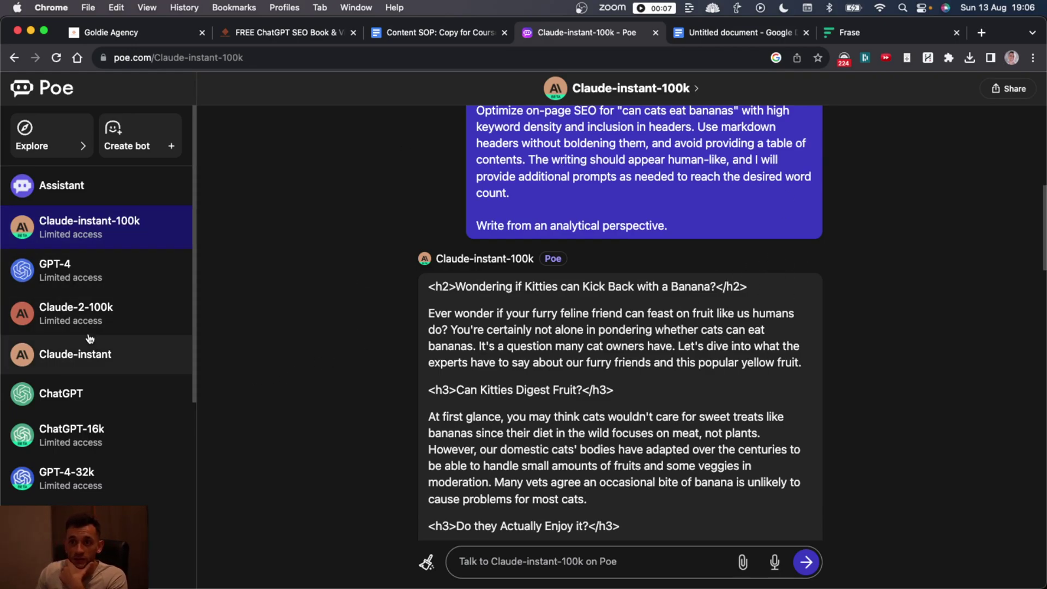
# Copy the original article prompt from the Claude-instant-100k chat in Poe and send it to the Llama-2-70b bot.
pyautogui.scroll(-2, 109, 463)
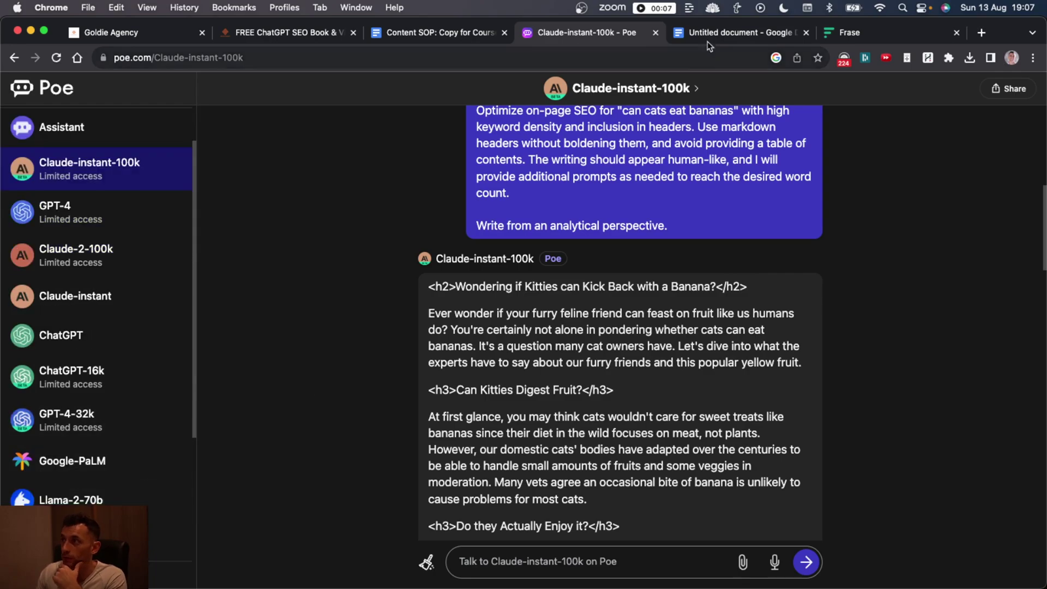
pyautogui.click(828, 30)
pyautogui.hotkey('ctrl', 'shift', 'Tab')
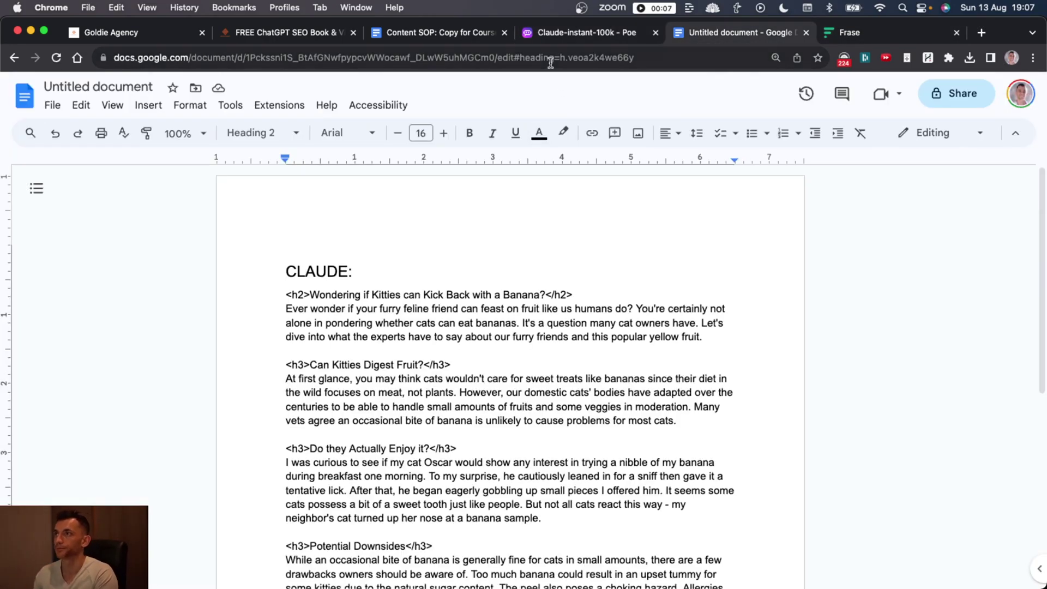
pyautogui.hotkey('ctrl', 'shift', 'Tab')
pyautogui.scroll(4, 720, 366)
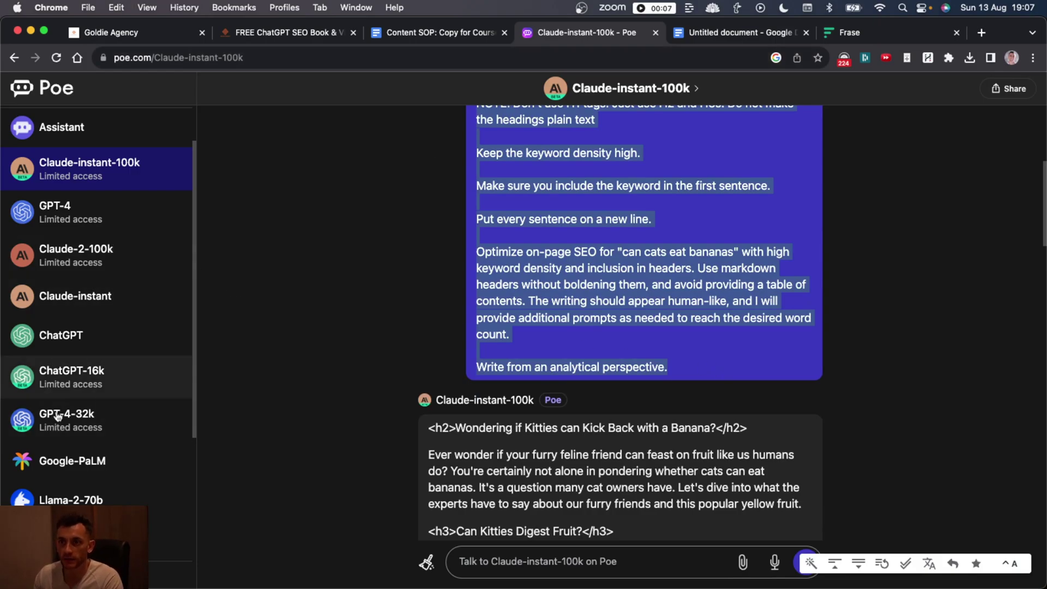
pyautogui.click(71, 499)
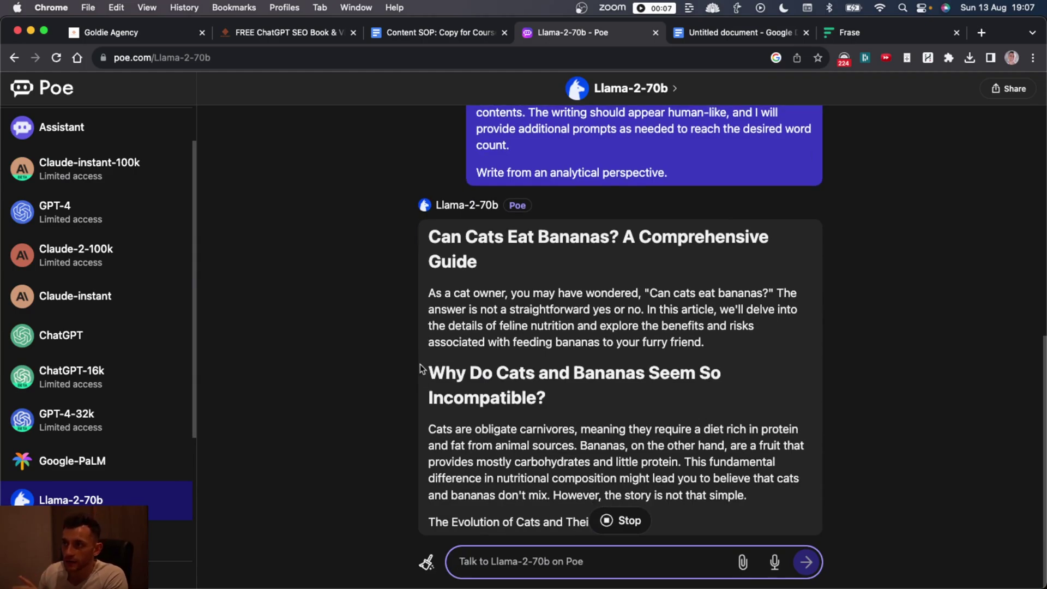
# Examine the title, opening paragraph and first sections of the article that Llama-2-70b is generating.
pyautogui.scroll(2, 682, 441)
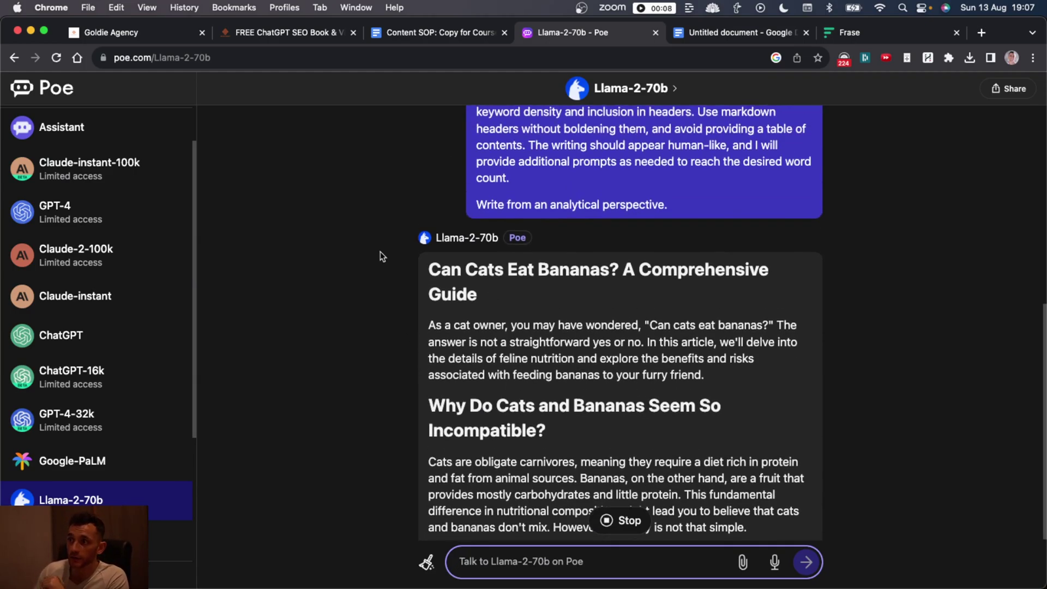
pyautogui.moveTo(549, 208); pyautogui.dragTo(437, 213)
pyautogui.tripleClick(437, 213)
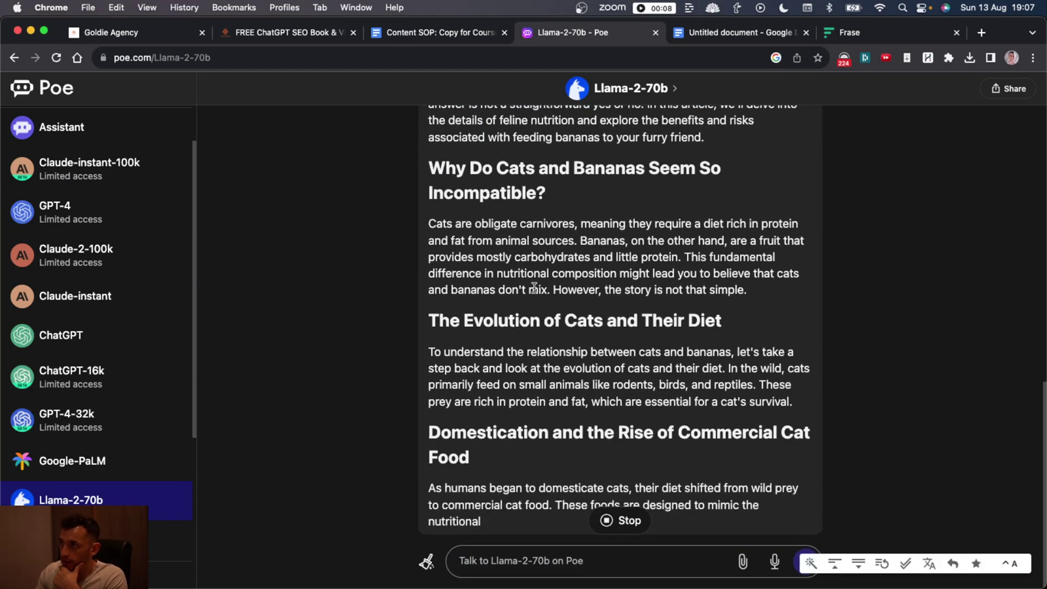
pyautogui.scroll(4, 540, 306)
pyautogui.tripleClick(732, 323)
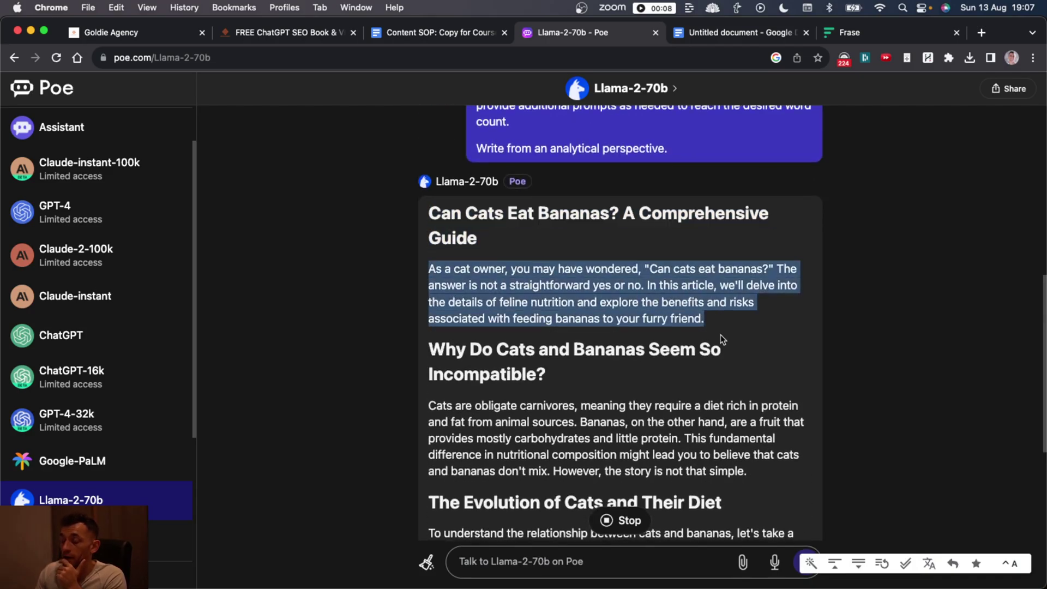
pyautogui.scroll(-2, 719, 334)
pyautogui.scroll(-3, 716, 339)
pyautogui.scroll(2, 715, 333)
# Review the h2 and h3 headings of Claude's article in the Google Docs document for comparison.
pyautogui.click(714, 33)
pyautogui.scroll(-4, 420, 349)
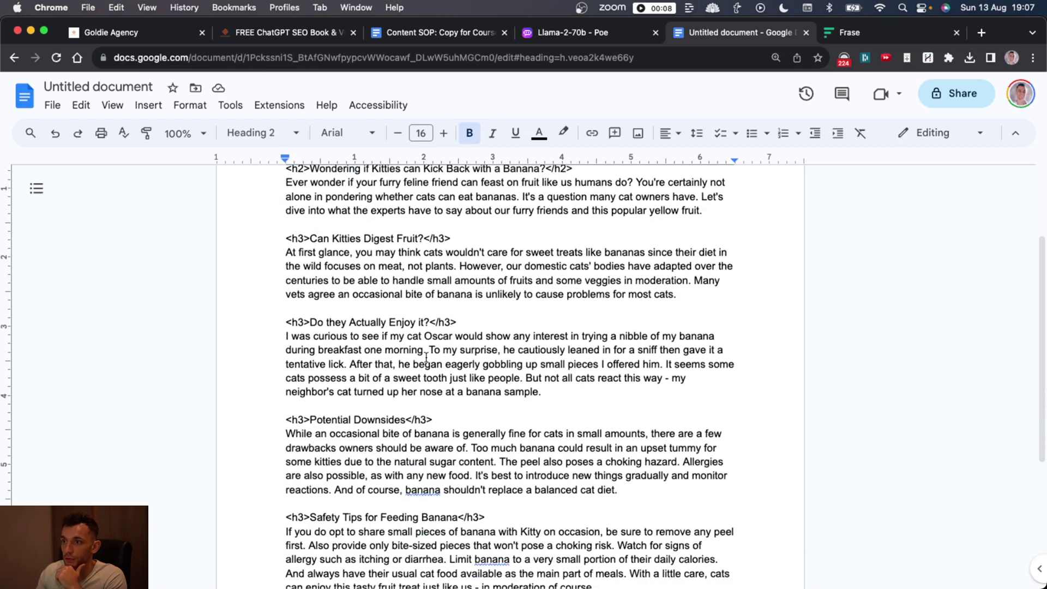
pyautogui.scroll(3, 301, 204)
pyautogui.moveTo(275, 225); pyautogui.dragTo(834, 233)
pyautogui.click(634, 238)
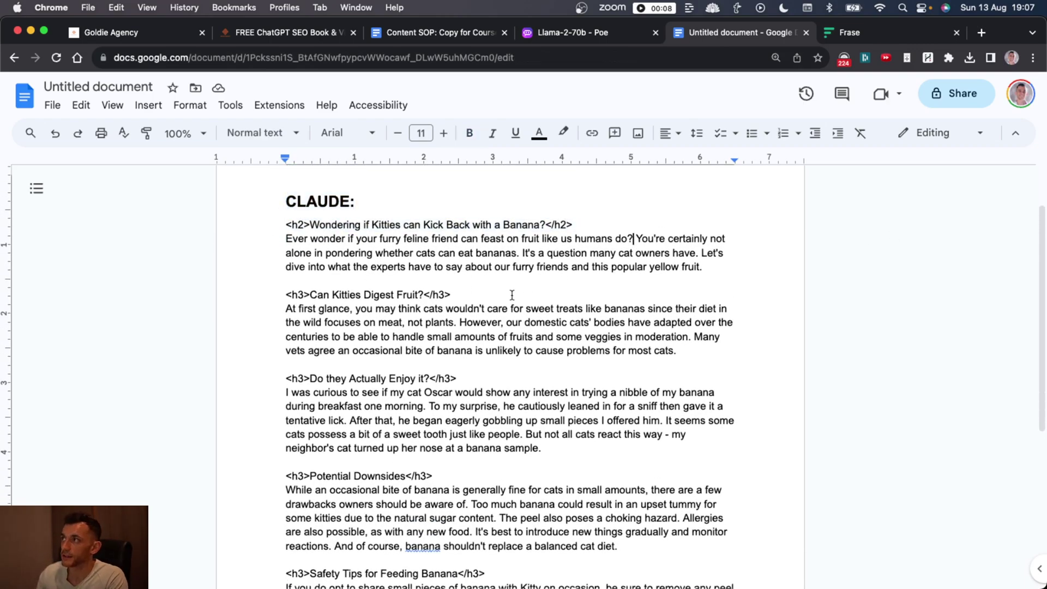
pyautogui.moveTo(271, 227); pyautogui.dragTo(685, 230)
pyautogui.click(445, 294)
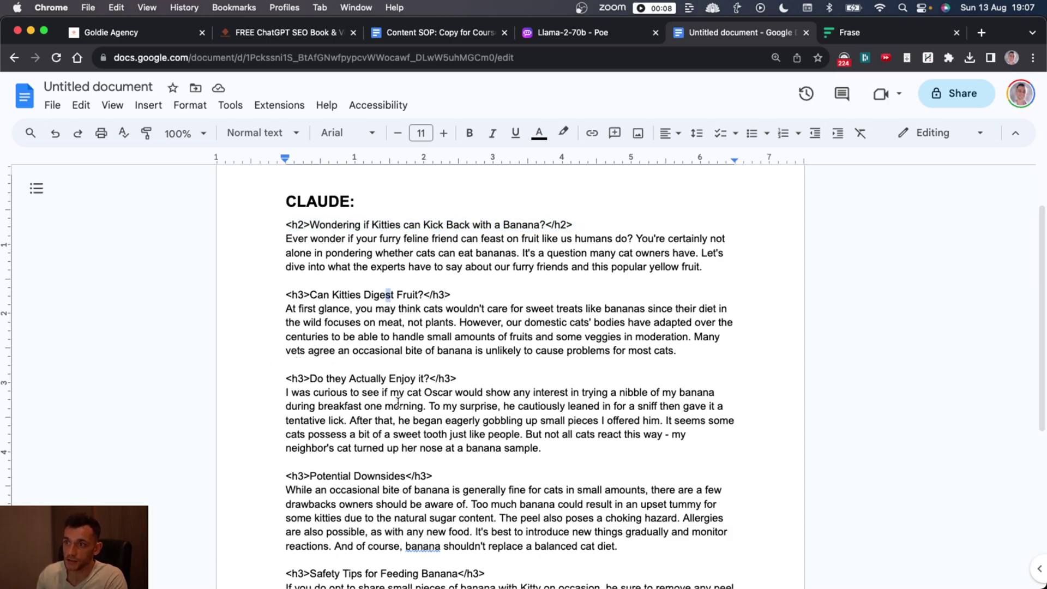
# Back in Poe, examine the section headings of the Llama-2-70b article and how its content is structured.
pyautogui.click(573, 33)
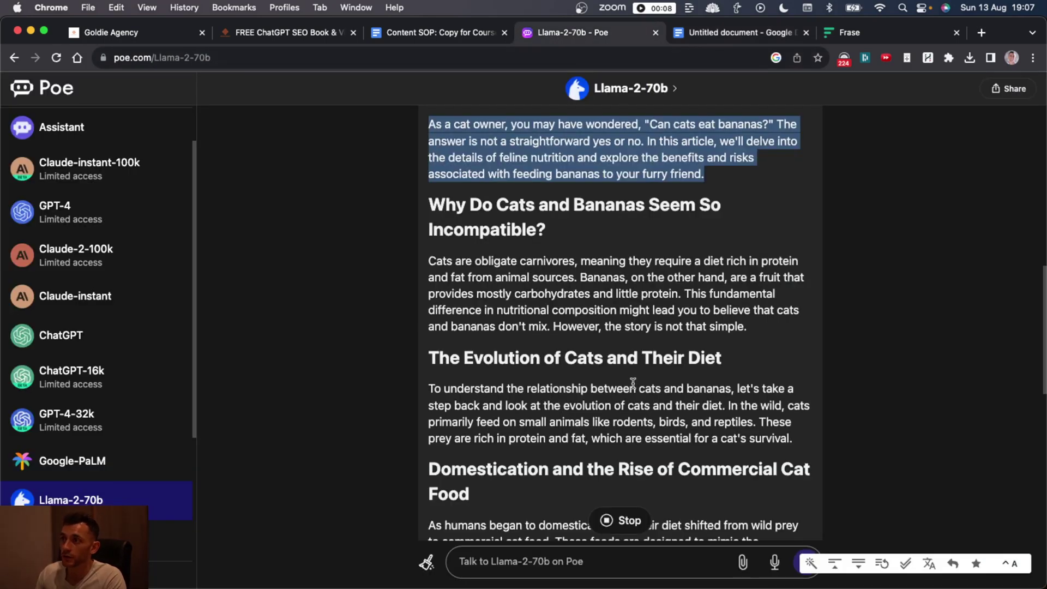
pyautogui.scroll(2, 631, 382)
pyautogui.scroll(1, 631, 382)
pyautogui.click(658, 370)
pyautogui.scroll(-2, 659, 206)
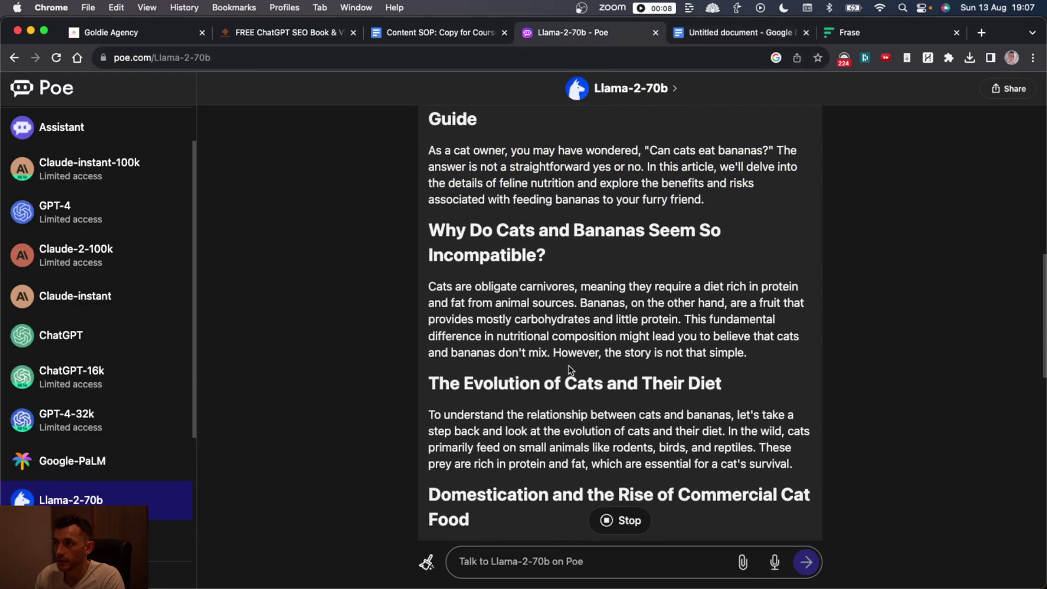
pyautogui.moveTo(428, 229); pyautogui.dragTo(611, 260)
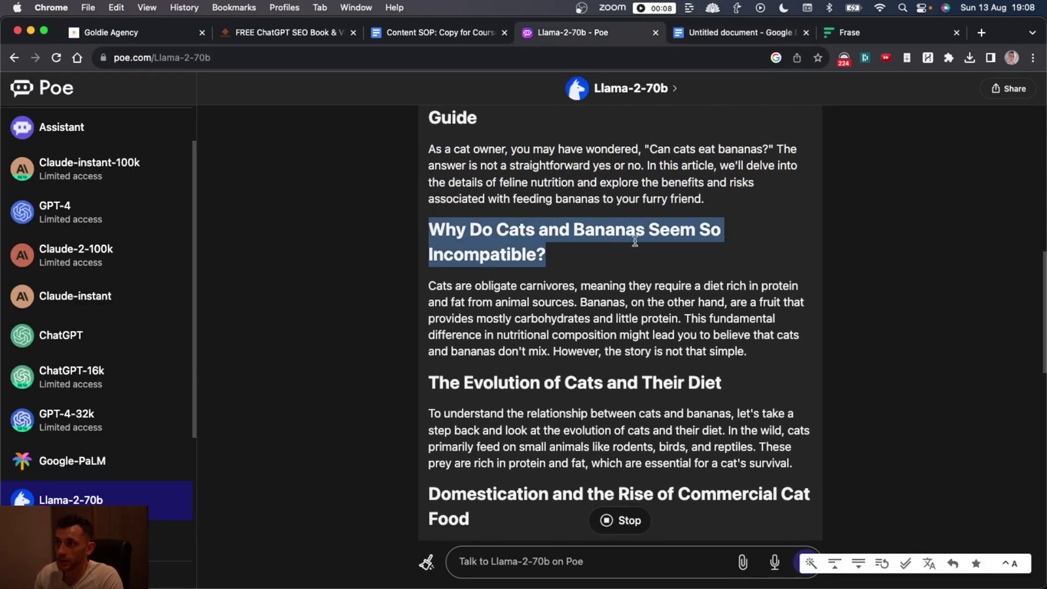
pyautogui.scroll(-5, 600, 255)
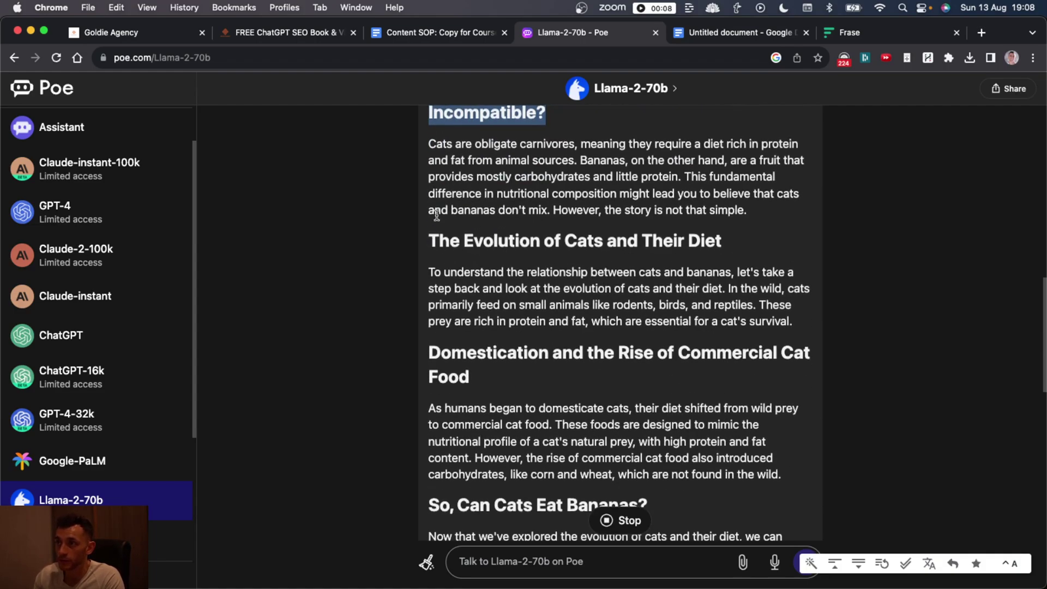
pyautogui.scroll(2, 441, 202)
pyautogui.scroll(-1, 442, 203)
pyautogui.moveTo(428, 277); pyautogui.dragTo(721, 277)
pyautogui.scroll(-2, 478, 266)
pyautogui.moveTo(423, 285); pyautogui.dragTo(612, 332)
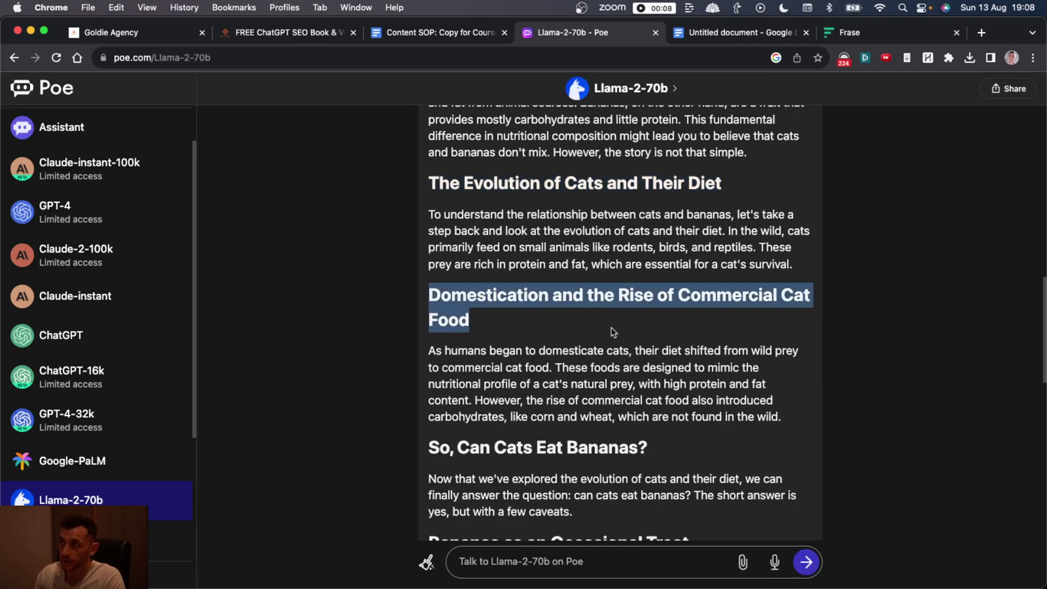
pyautogui.scroll(-2, 612, 338)
pyautogui.scroll(-3, 743, 352)
pyautogui.scroll(3, 741, 353)
pyautogui.scroll(2, 666, 357)
pyautogui.scroll(-5, 664, 358)
# Assess the Llama article's intro and its sections on cat evolution and commercial cat food for relevance to the keyword.
pyautogui.scroll(15, 630, 369)
pyautogui.scroll(-1, 629, 369)
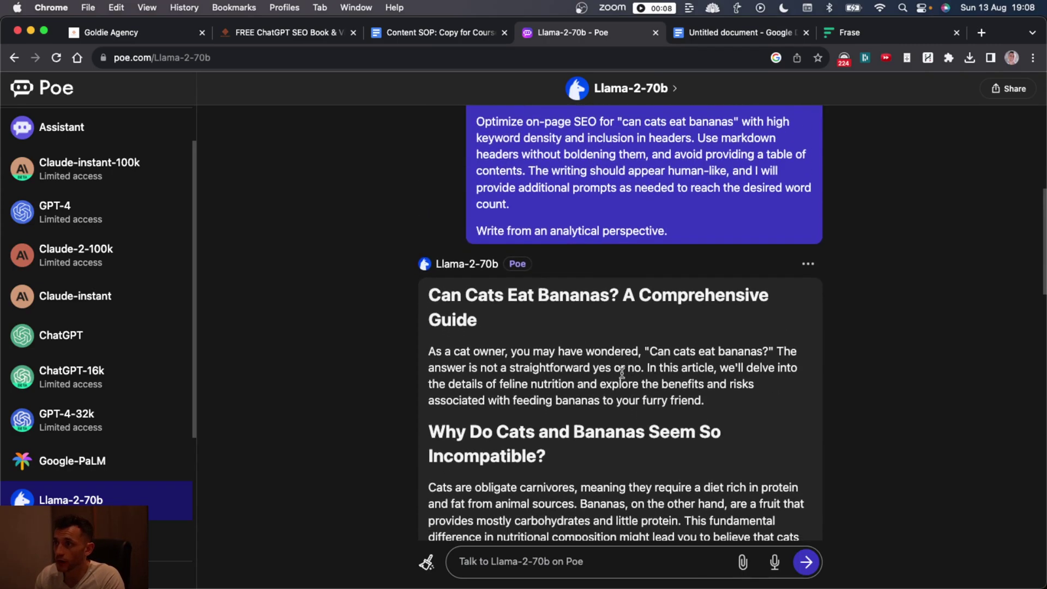
pyautogui.scroll(-2, 617, 376)
pyautogui.scroll(-5, 619, 378)
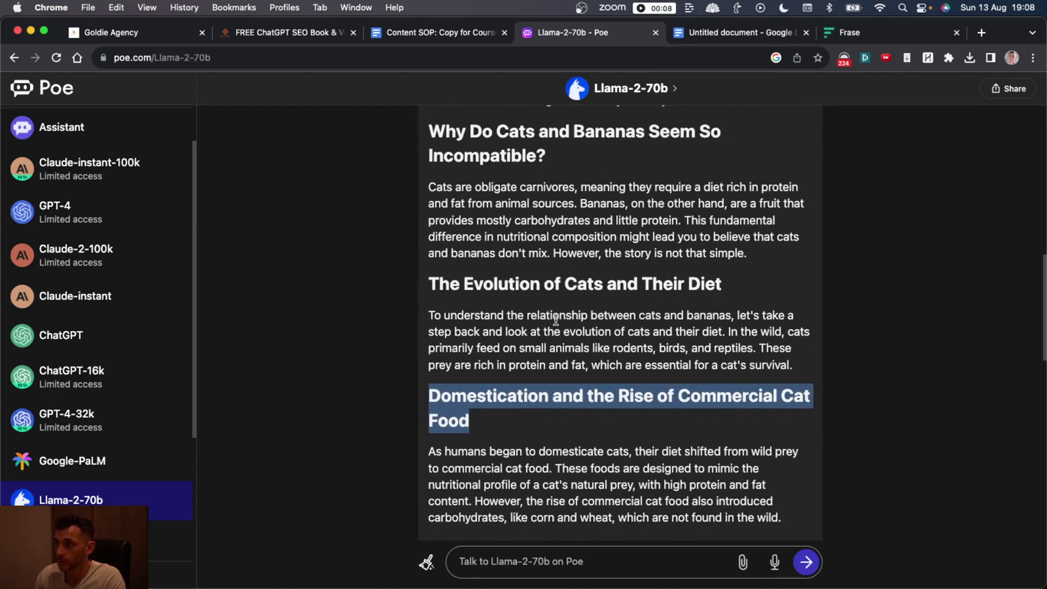
pyautogui.scroll(-2, 556, 320)
pyautogui.click(480, 241)
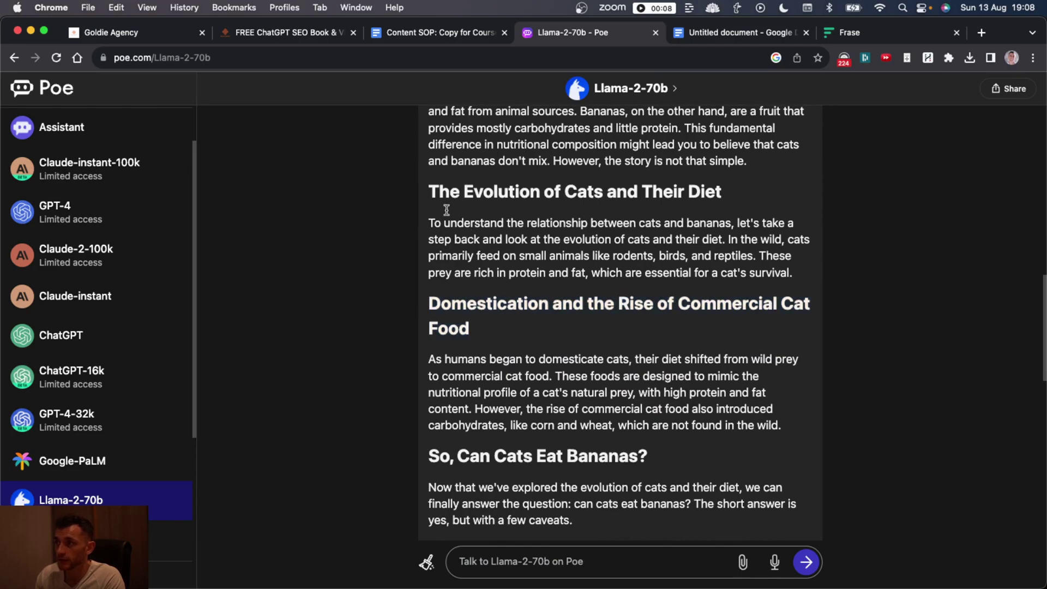
pyautogui.moveTo(428, 189); pyautogui.dragTo(779, 429)
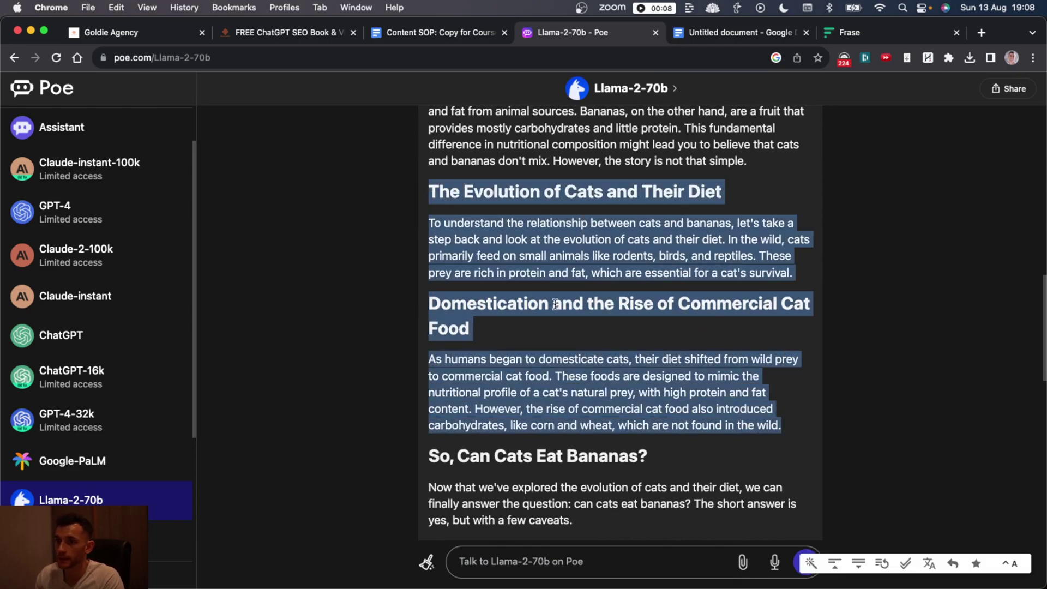
pyautogui.scroll(4, 555, 304)
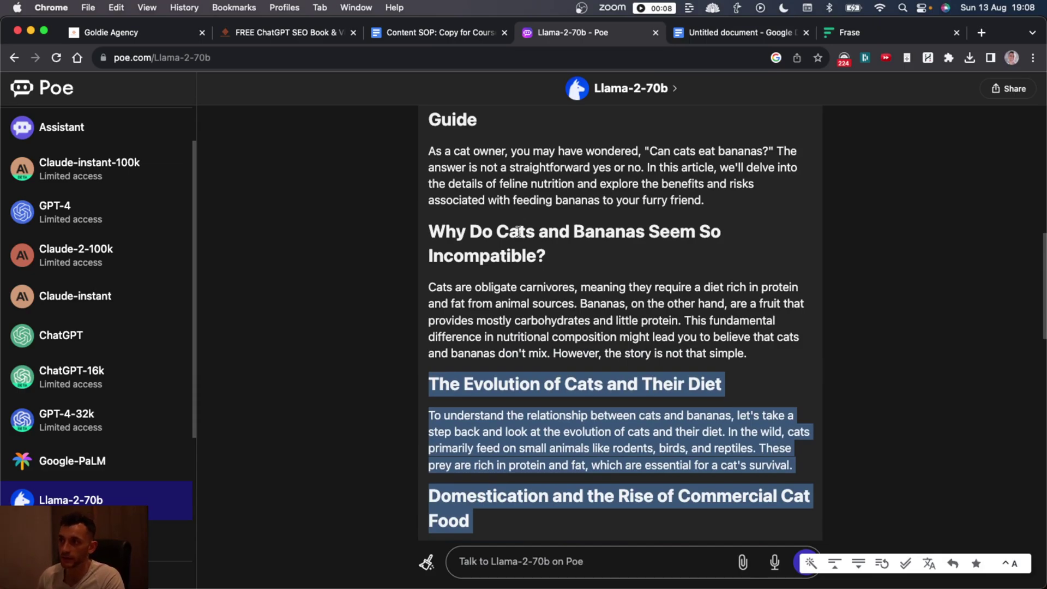
pyautogui.scroll(2, 523, 202)
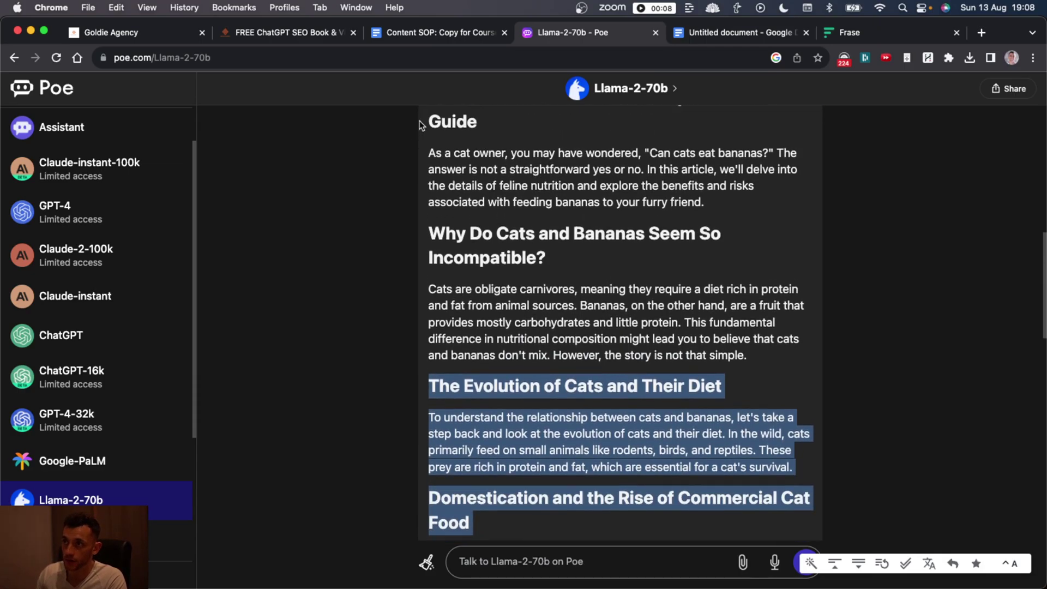
pyautogui.moveTo(428, 131); pyautogui.dragTo(720, 263)
pyautogui.click(723, 262)
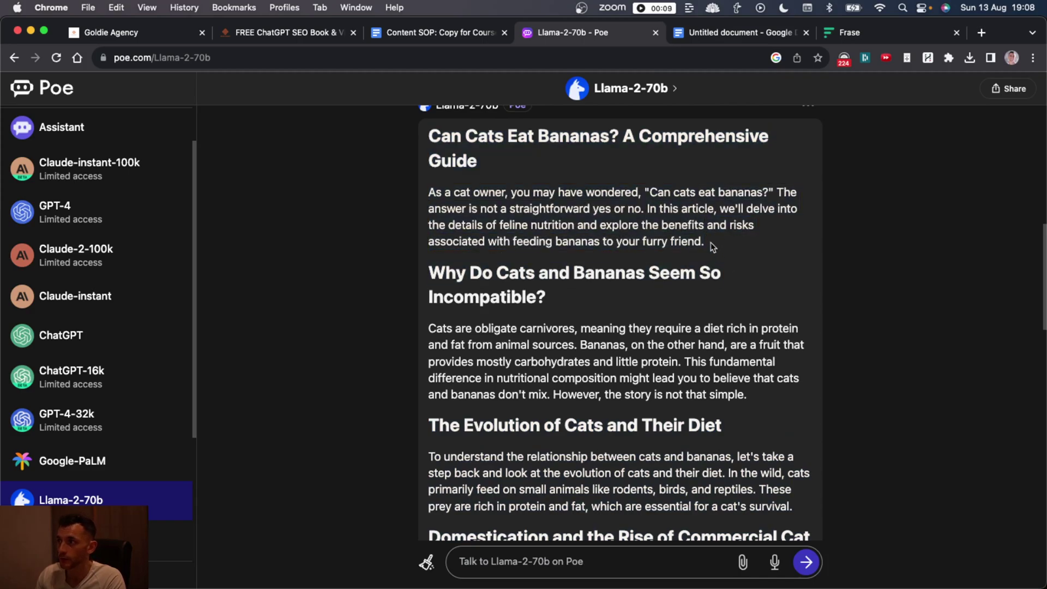
# Read the rest of the Llama-2-70b article, from "So, Can Cats Eat Bananas?" through the tips on safely introducing bananas.
pyautogui.scroll(-13, 747, 252)
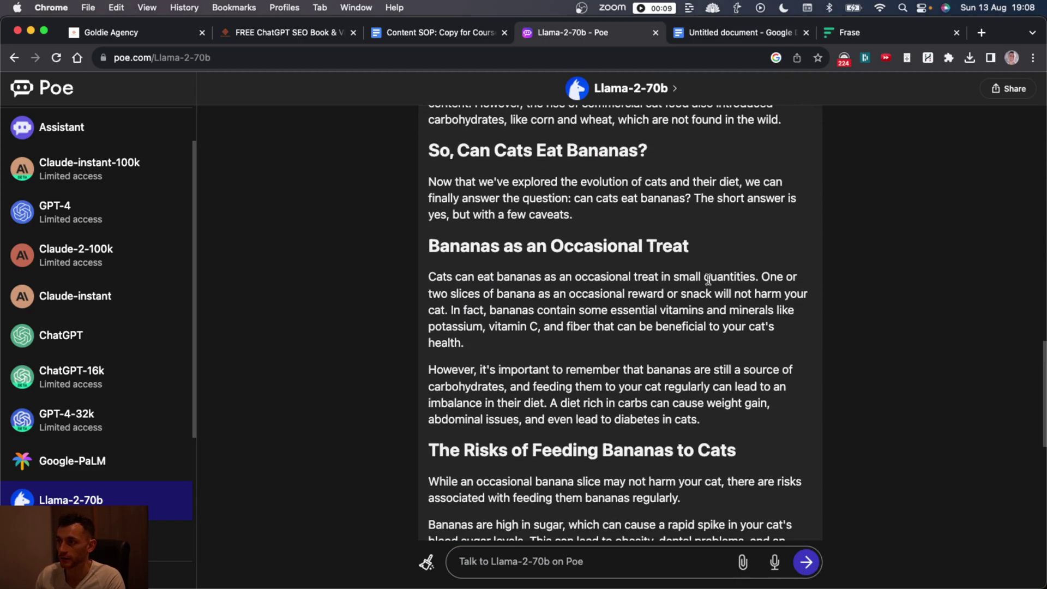
pyautogui.scroll(-2, 704, 295)
pyautogui.moveTo(429, 209); pyautogui.dragTo(736, 210)
pyautogui.scroll(-3, 519, 419)
pyautogui.moveTo(438, 254); pyautogui.dragTo(630, 397)
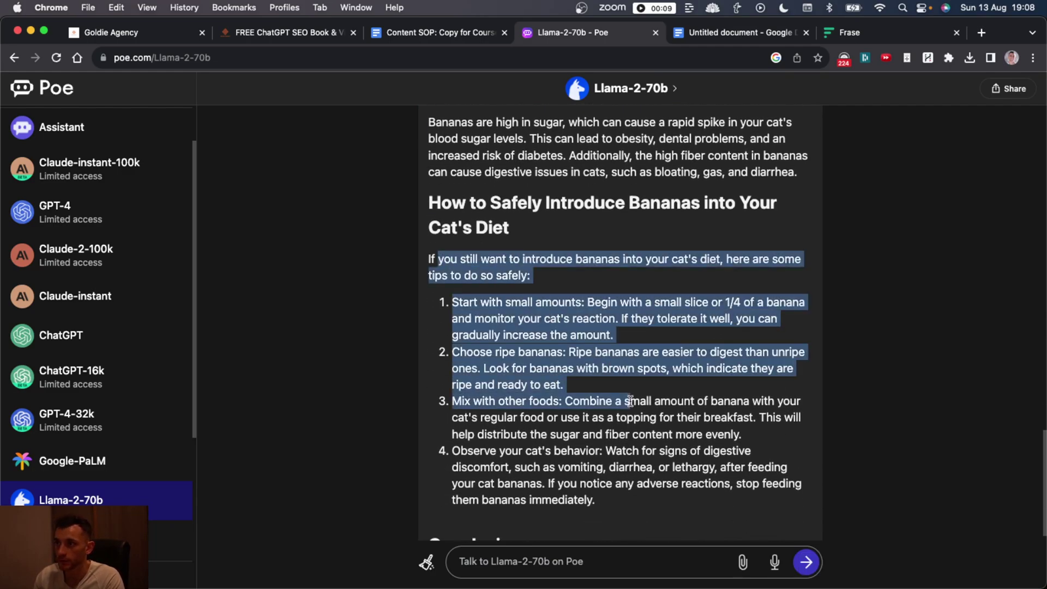
pyautogui.scroll(1, 629, 405)
pyautogui.scroll(10, 629, 404)
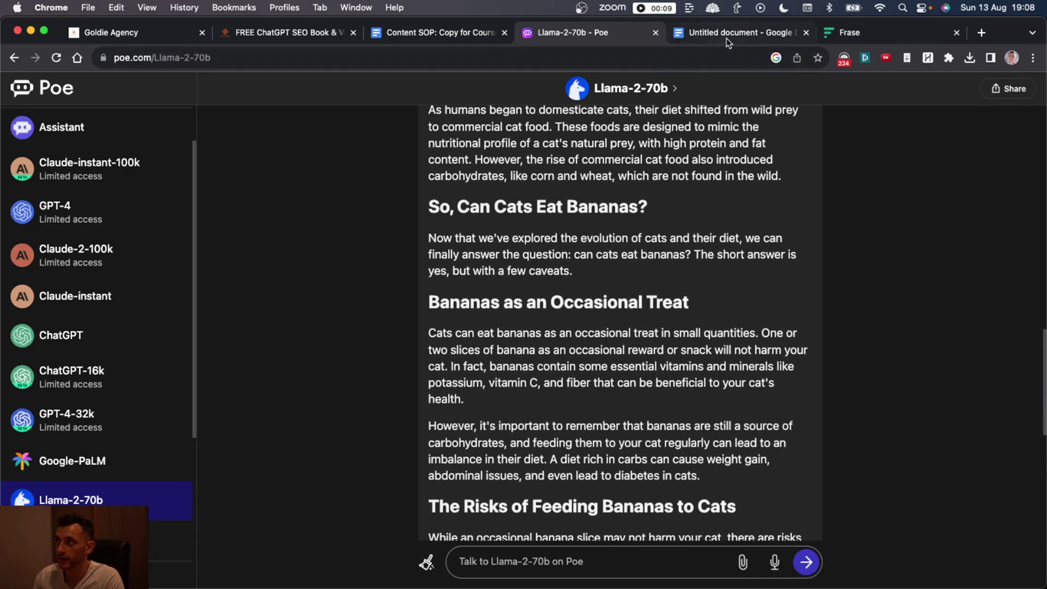
pyautogui.scroll(2, 610, 189)
# Paste the Llama-2-70b article into the Google Docs document that holds the Claude article.
pyautogui.hotkey('ctrl', 'Tab')
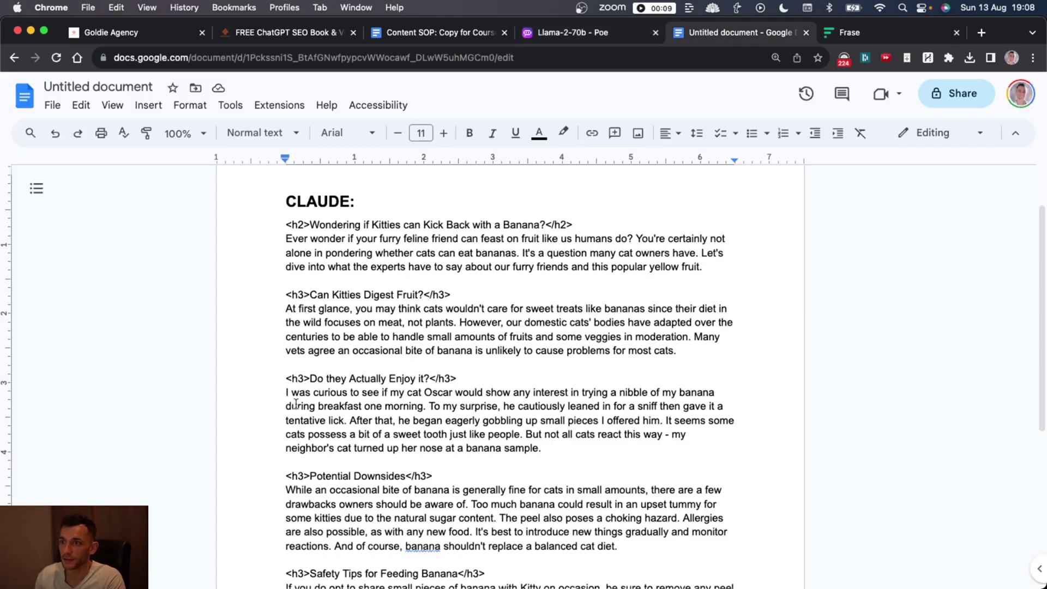
pyautogui.scroll(-3, 304, 420)
pyautogui.scroll(5, 305, 421)
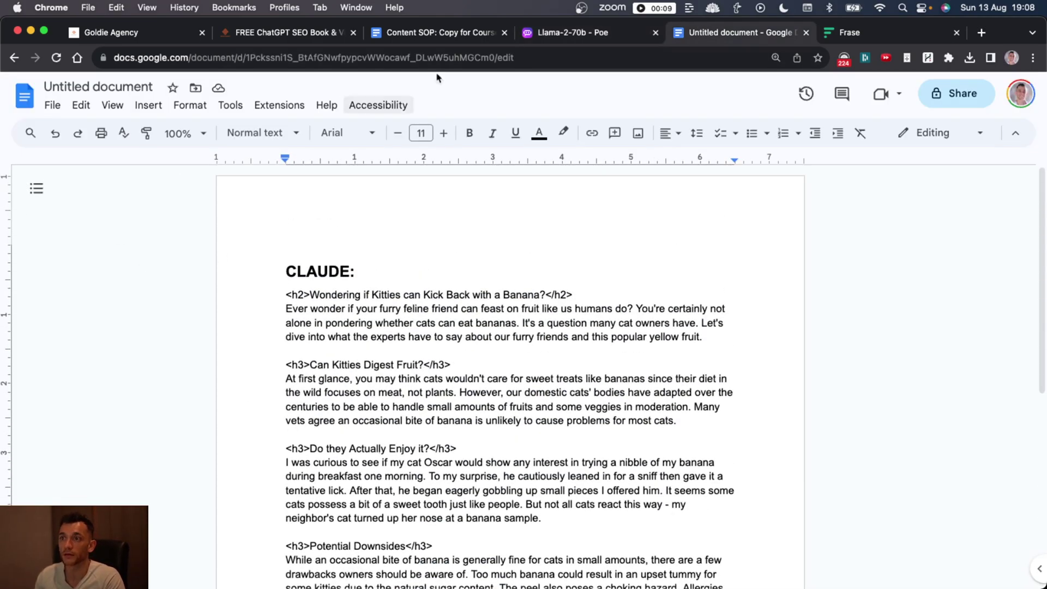
pyautogui.click(518, 268)
pyautogui.press('super+v')
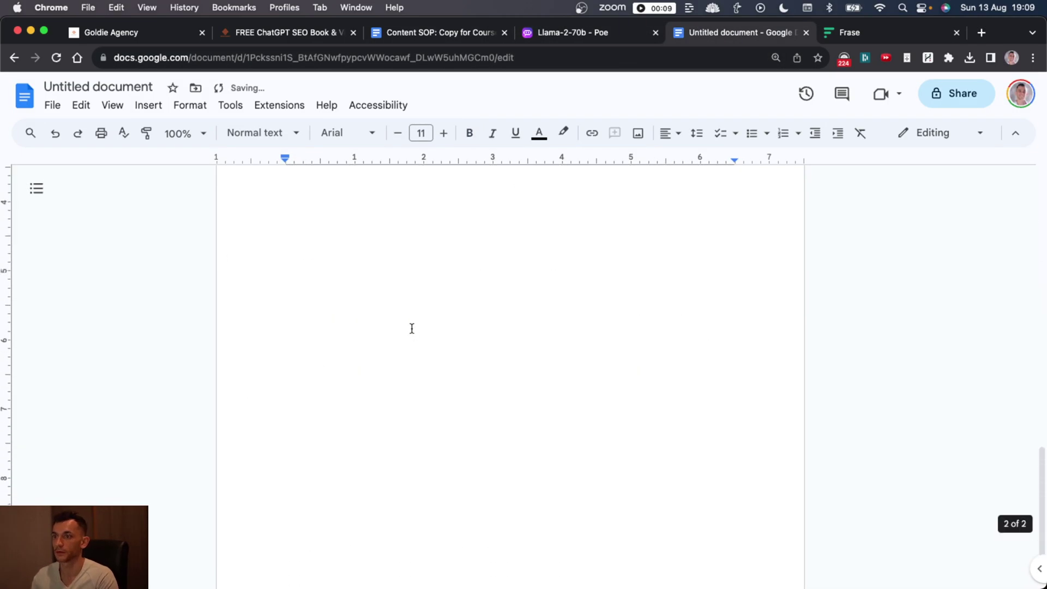
pyautogui.scroll(20, 439, 389)
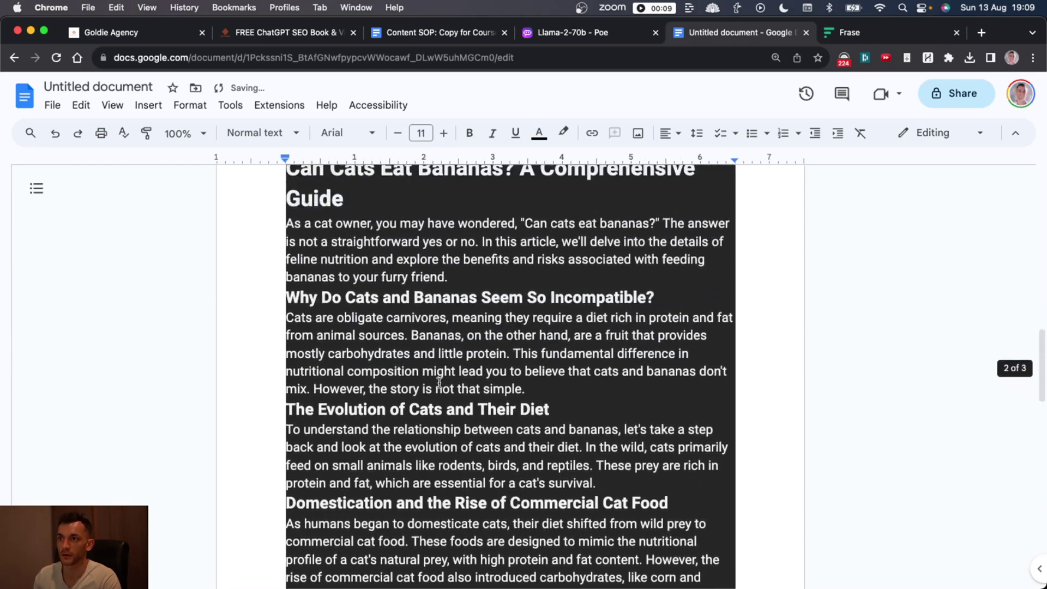
# Back in Poe, send the GPT-4 bot the same 1,500-word article prompt for the keyword "can cats eat bananas".
pyautogui.click(856, 36)
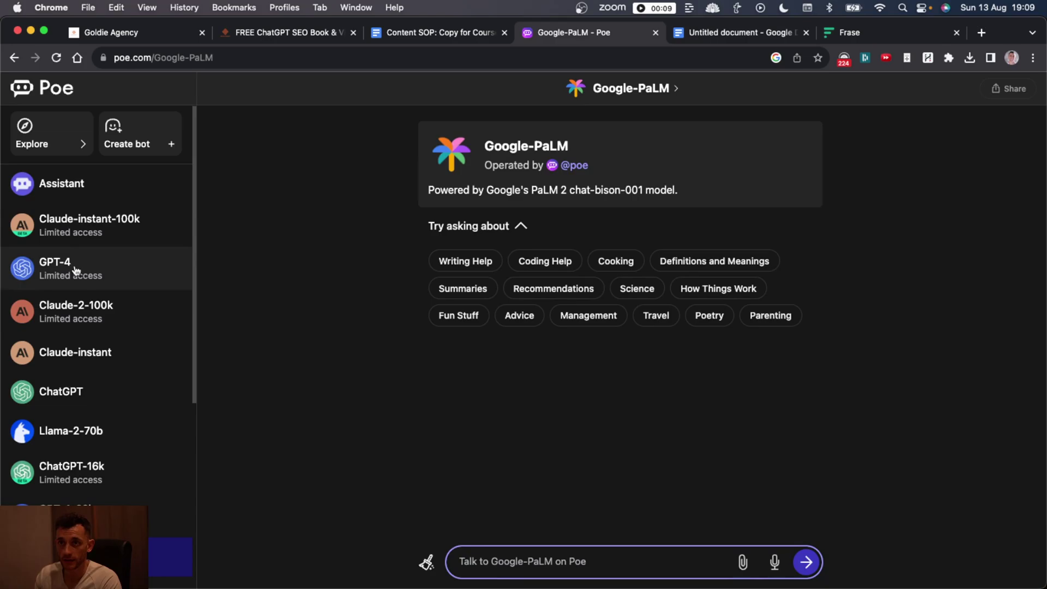
pyautogui.click(76, 270)
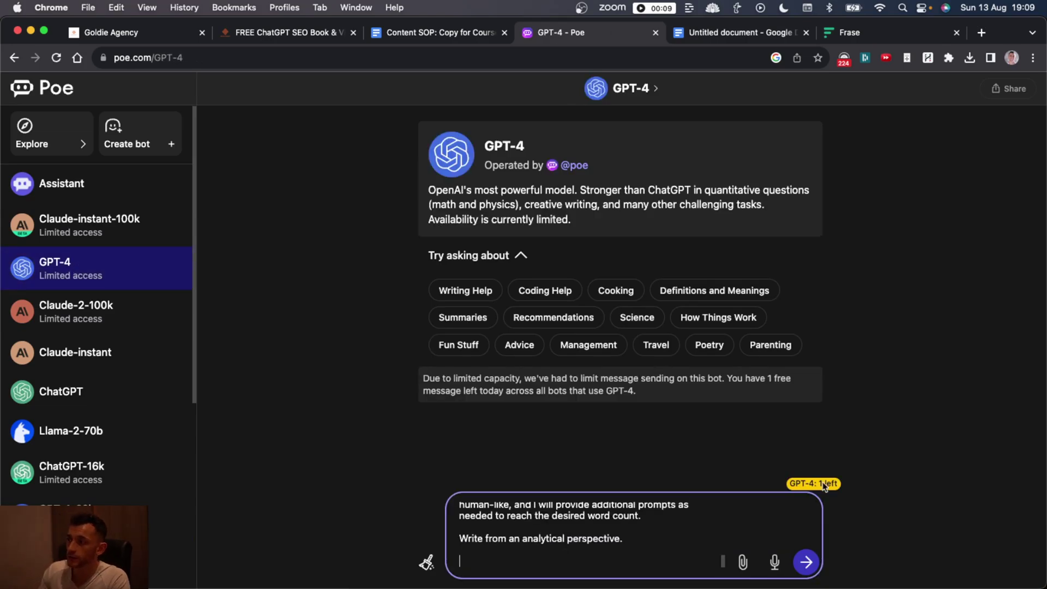
pyautogui.scroll(5, 647, 516)
pyautogui.scroll(-5, 647, 524)
pyautogui.press('Return')
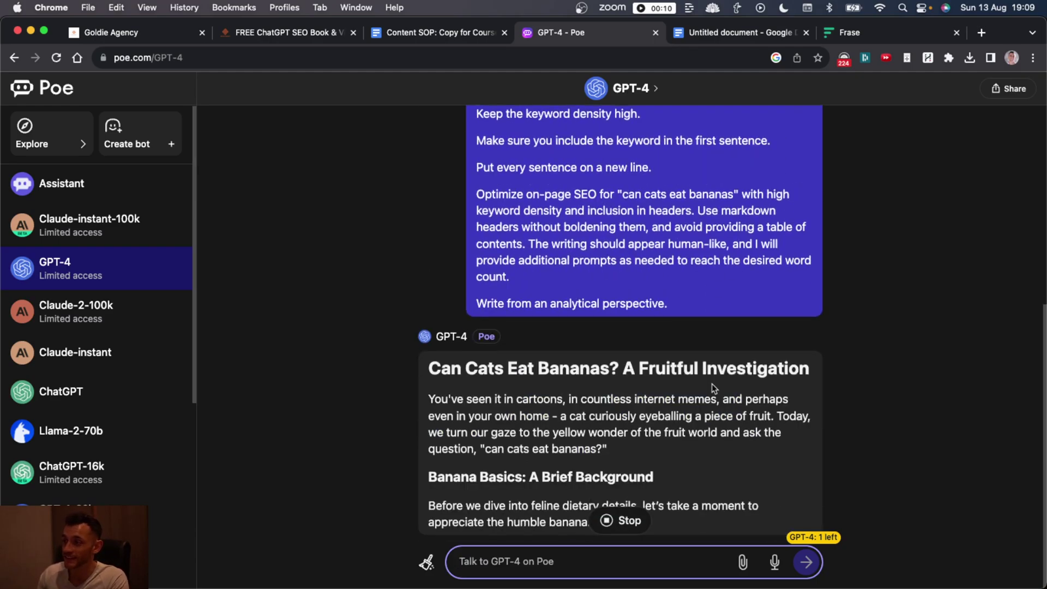
# Review the prompt sent to GPT-4 and the headings of the article as it is being generated.
pyautogui.scroll(10, 531, 122)
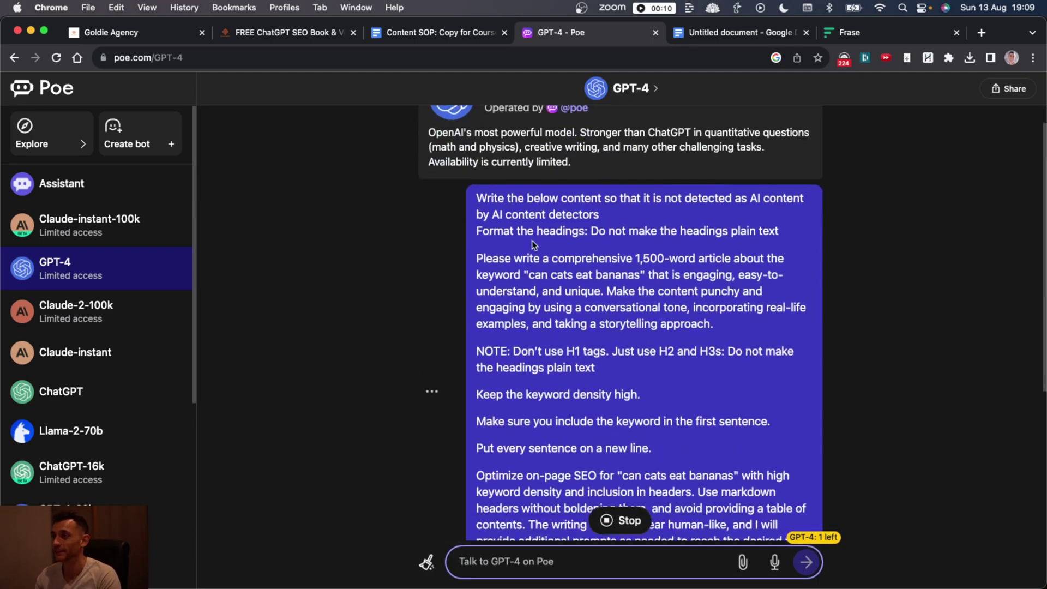
pyautogui.scroll(-5, 472, 349)
pyautogui.scroll(3, 483, 339)
pyautogui.scroll(-10, 485, 349)
pyautogui.scroll(5, 487, 355)
pyautogui.scroll(-5, 480, 349)
pyautogui.scroll(5, 469, 341)
pyautogui.scroll(-5, 462, 334)
pyautogui.scroll(-3, 461, 334)
pyautogui.scroll(4, 480, 338)
pyautogui.scroll(3, 483, 329)
# Examine the opening paragraphs of GPT-4's article and skim its remaining sections down to "Final Thoughts".
pyautogui.moveTo(429, 273); pyautogui.dragTo(635, 345)
pyautogui.scroll(-3, 636, 345)
pyautogui.click(457, 276)
pyautogui.moveTo(413, 251); pyautogui.dragTo(717, 326)
pyautogui.click(718, 326)
pyautogui.scroll(-15, 737, 330)
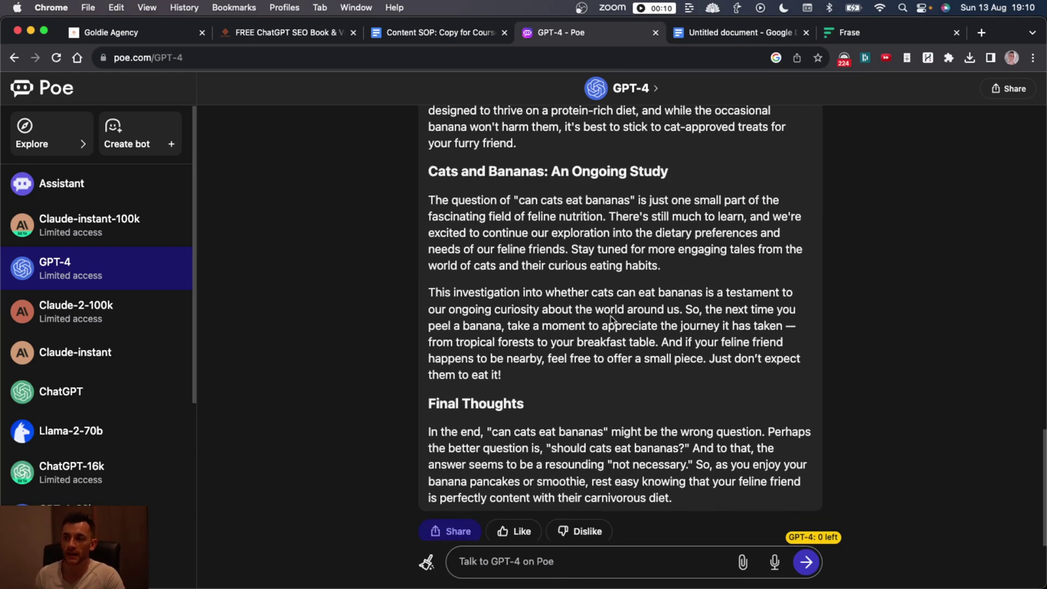
pyautogui.scroll(15, 611, 319)
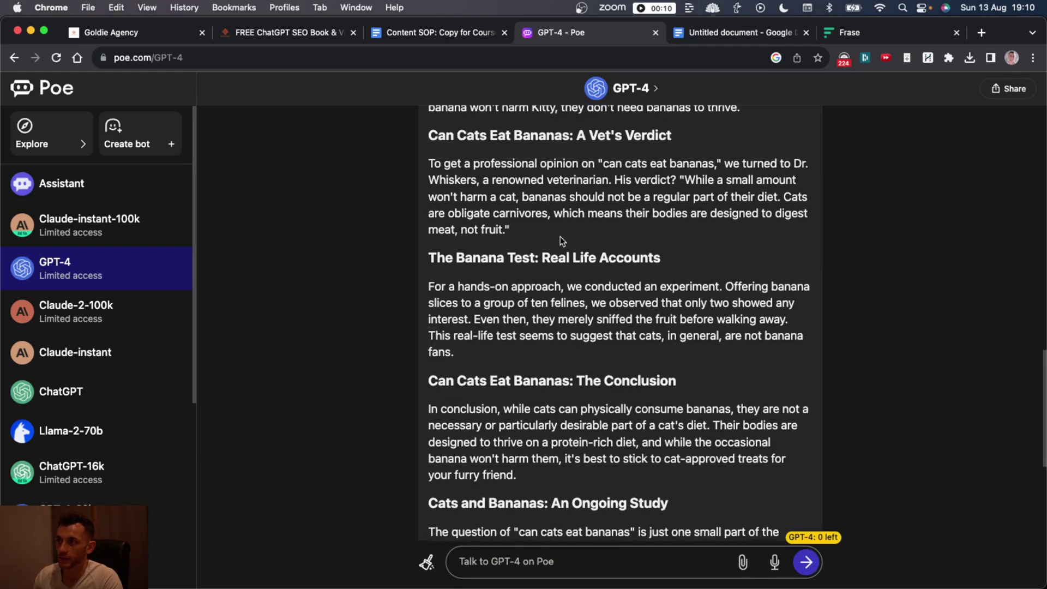
pyautogui.scroll(4, 477, 236)
pyautogui.doubleClick(443, 142)
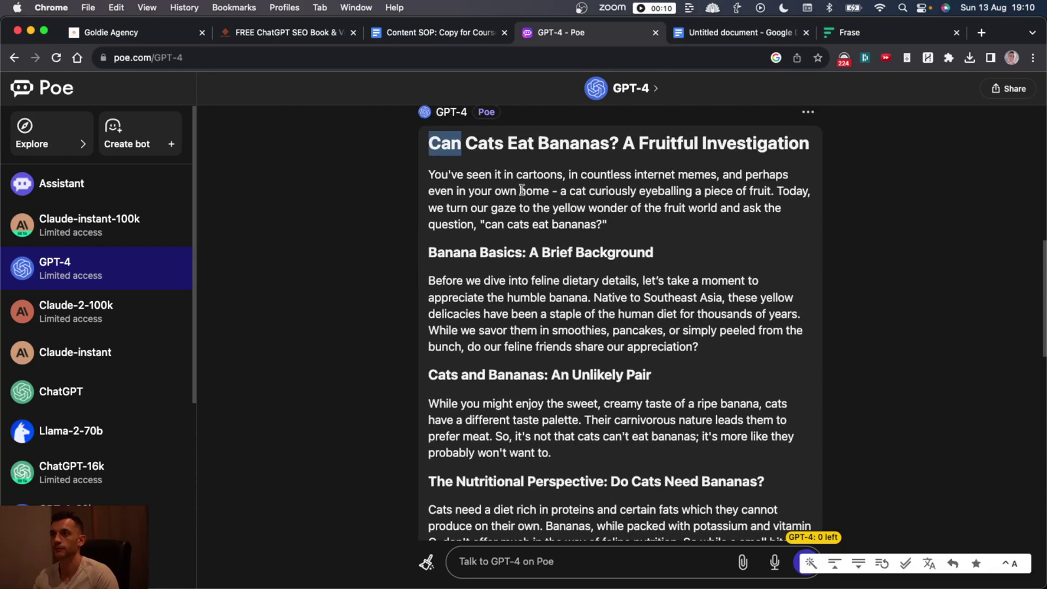
pyautogui.scroll(-20, 535, 191)
pyautogui.keyDown('shift'); pyautogui.click(692, 326); pyautogui.keyUp('shift')
pyautogui.scroll(15, 698, 327)
pyautogui.scroll(5, 698, 356)
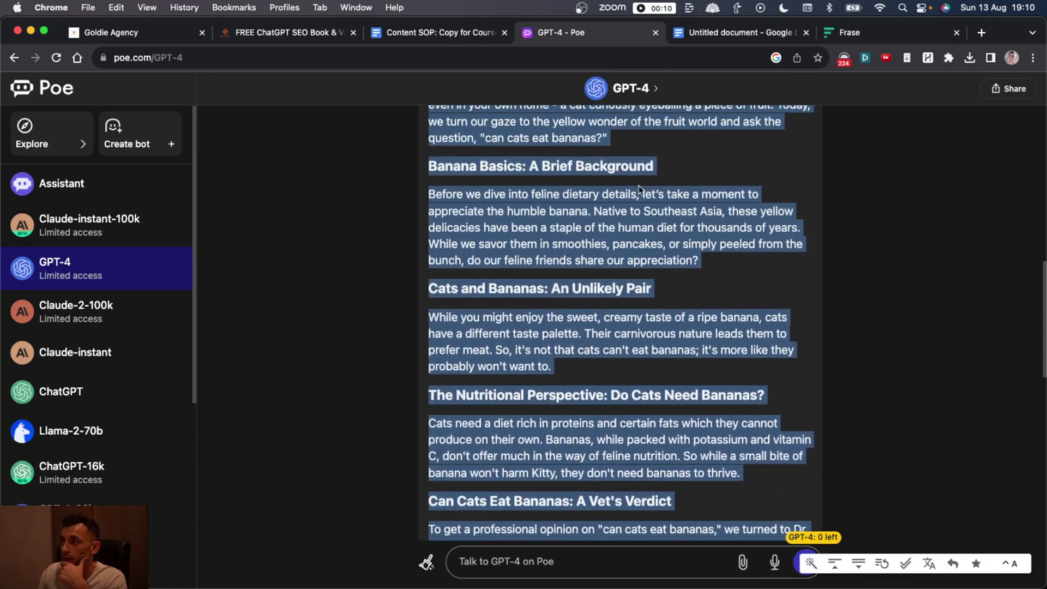
# Check how directly GPT-4's intro, "Banana Basics" and "An Unlikely Pair" paragraphs answer the keyword question.
pyautogui.moveTo(607, 257); pyautogui.dragTo(454, 210)
pyautogui.tripleClick(454, 210)
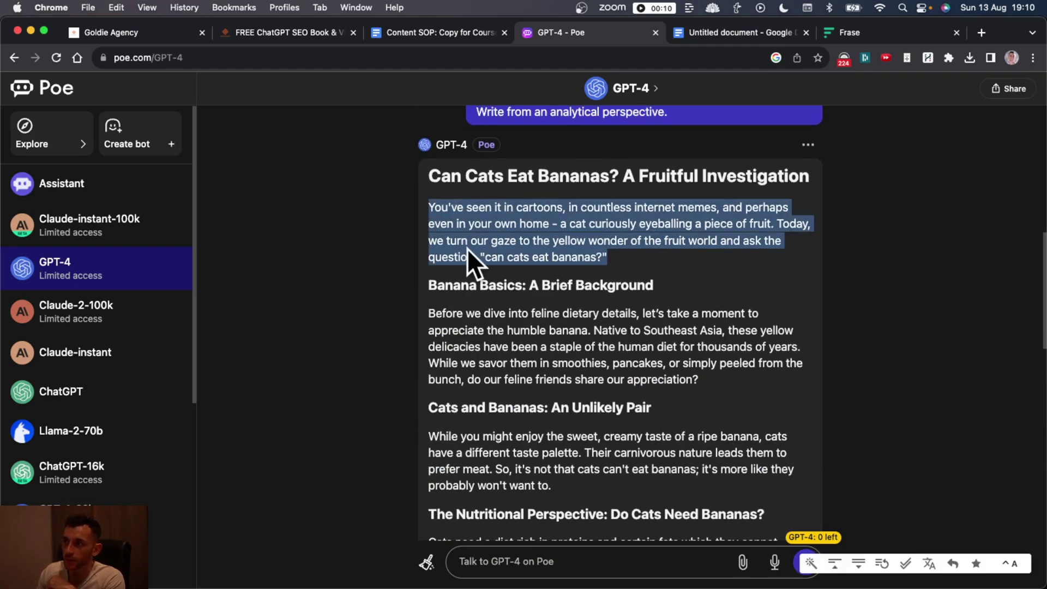
pyautogui.scroll(-2, 543, 290)
pyautogui.click(566, 283)
pyautogui.tripleClick(565, 282)
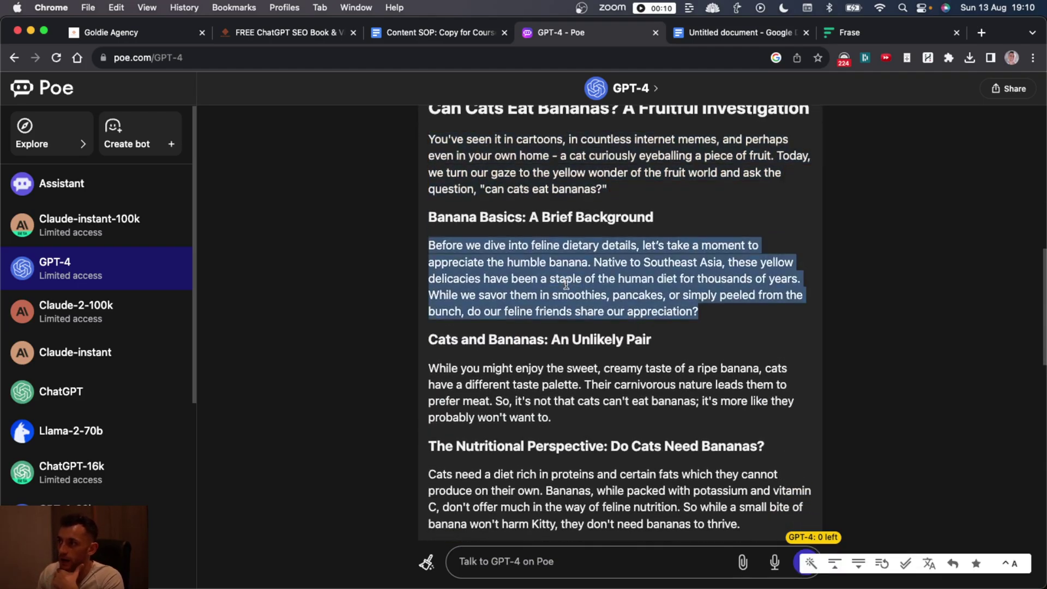
pyautogui.moveTo(429, 244); pyautogui.dragTo(799, 321)
pyautogui.click(656, 326)
pyautogui.scroll(-4, 649, 284)
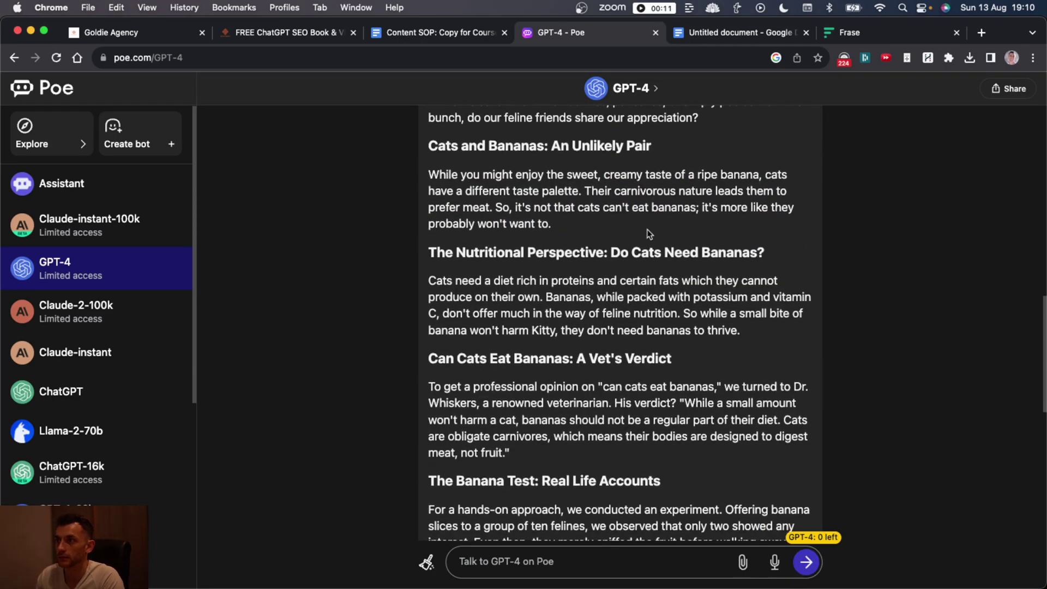
pyautogui.moveTo(596, 224); pyautogui.dragTo(493, 206)
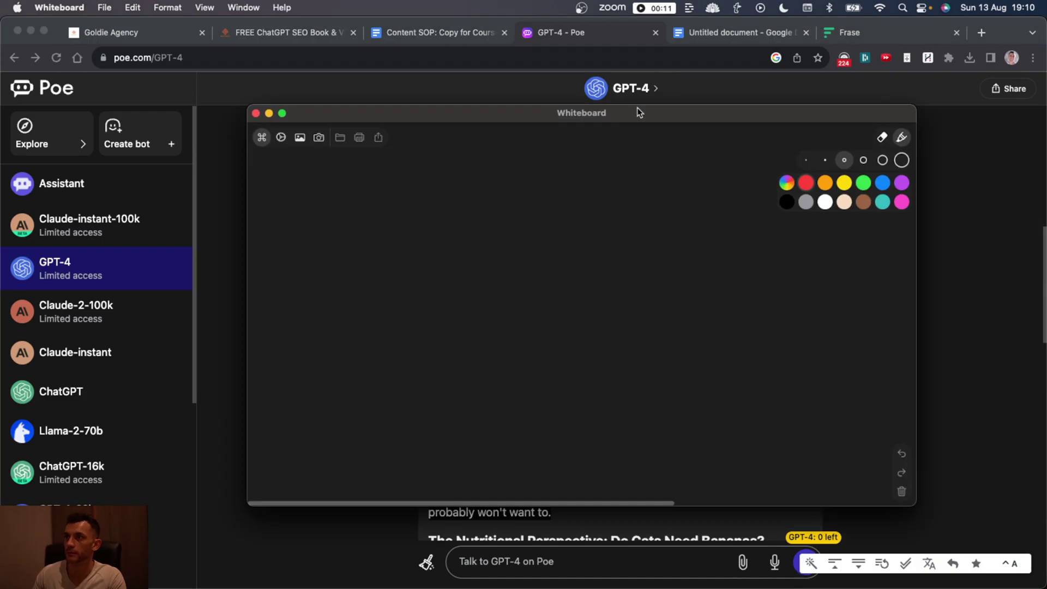
# In Whiteboard, draw a red pyramid split into three tiers, with a dot in the tip and FAQ written in the base.
pyautogui.doubleClick(638, 110)
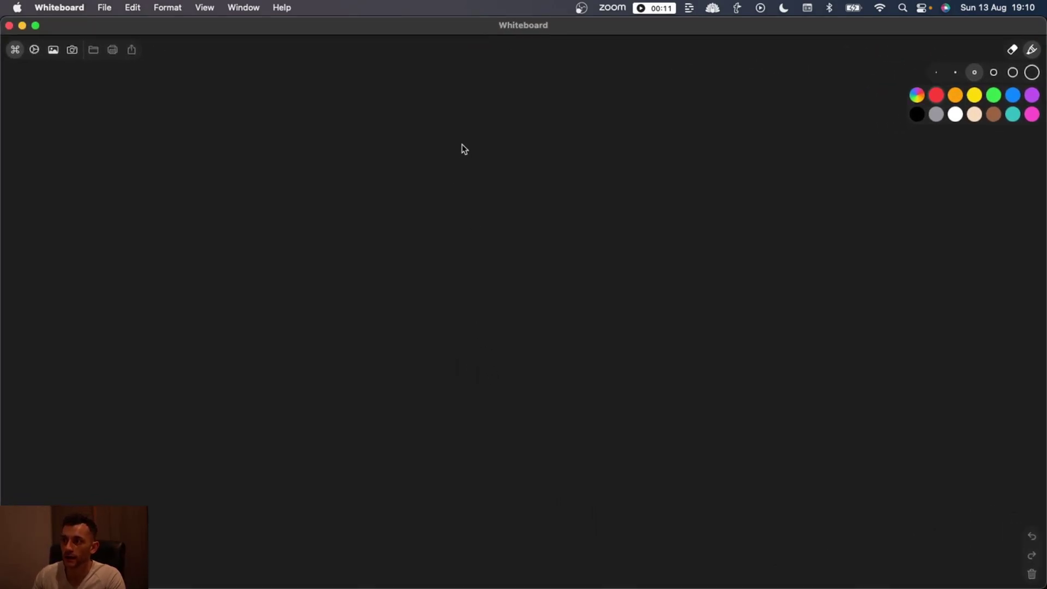
pyautogui.moveTo(478, 146); pyautogui.dragTo(507, 165)
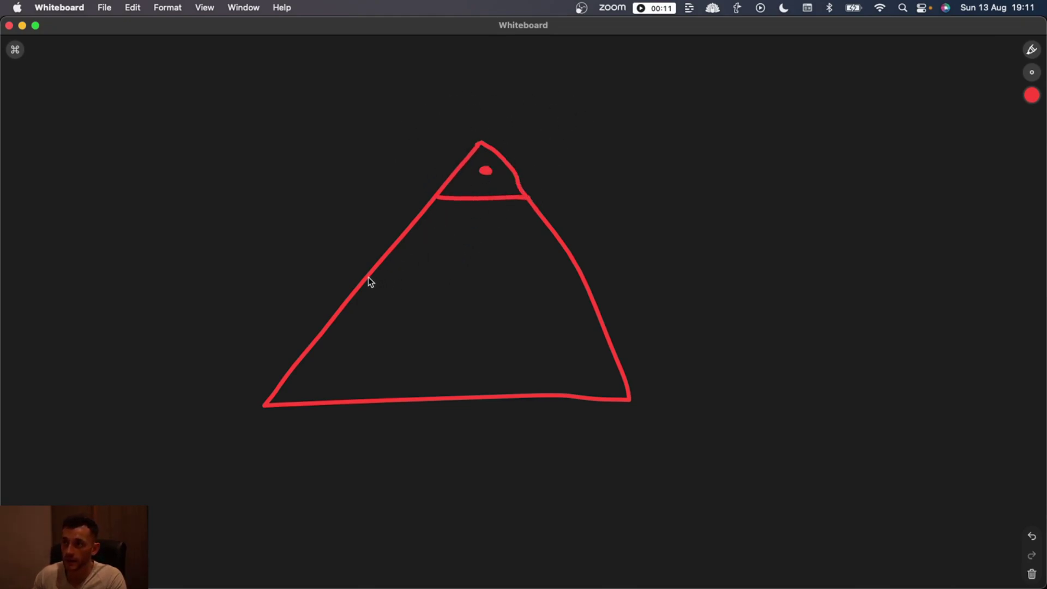
pyautogui.moveTo(367, 278); pyautogui.dragTo(582, 282)
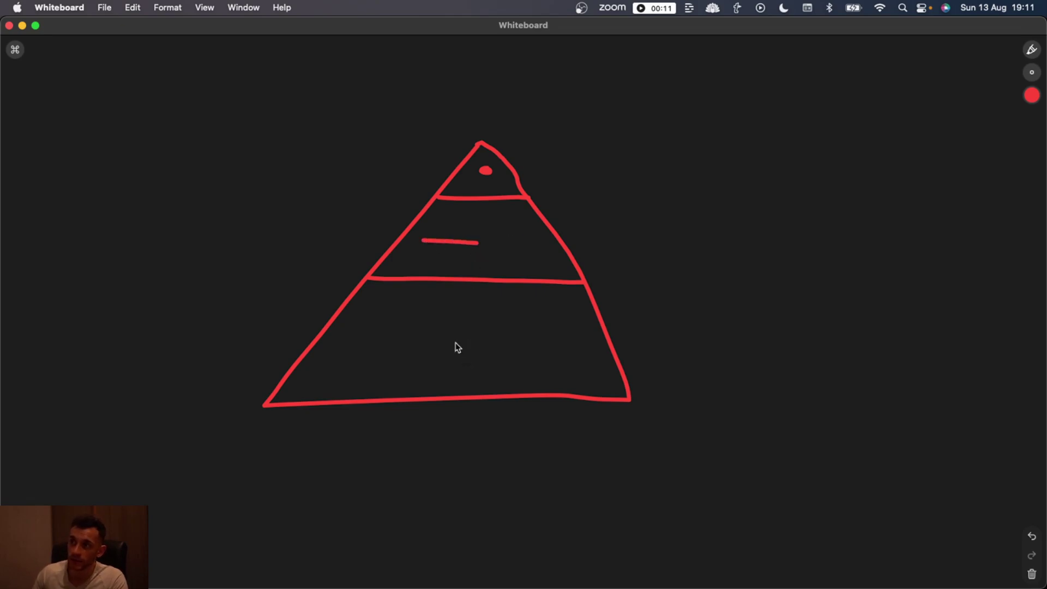
pyautogui.moveTo(348, 373); pyautogui.dragTo(418, 374)
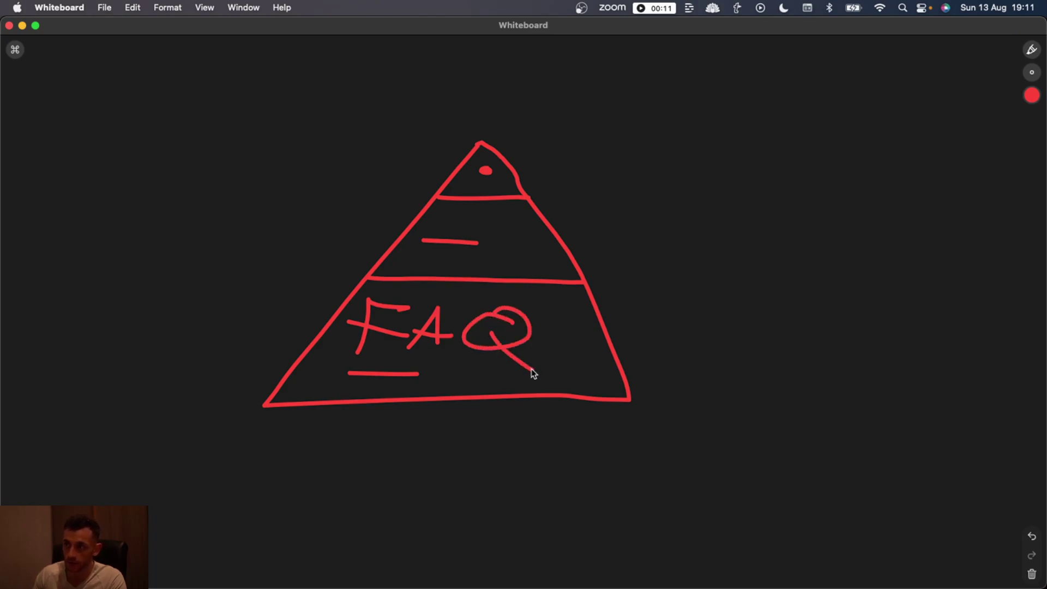
# Draw an arrow pointing to the pyramid's top tier and label it with the letter A.
pyautogui.moveTo(607, 159); pyautogui.dragTo(501, 184)
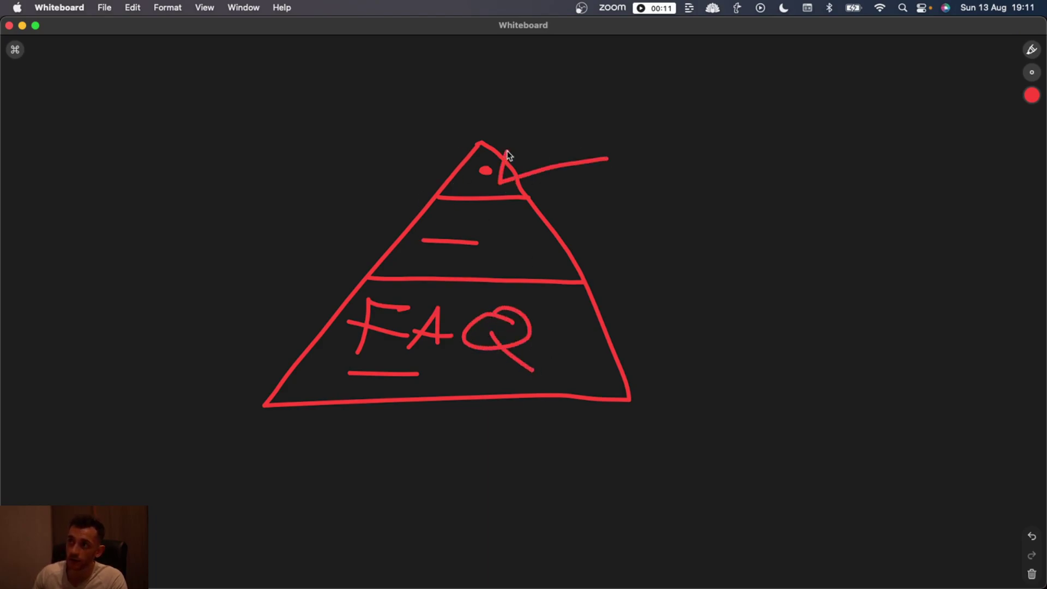
pyautogui.moveTo(624, 166); pyautogui.dragTo(653, 166)
pyautogui.moveTo(625, 146); pyautogui.dragTo(690, 146)
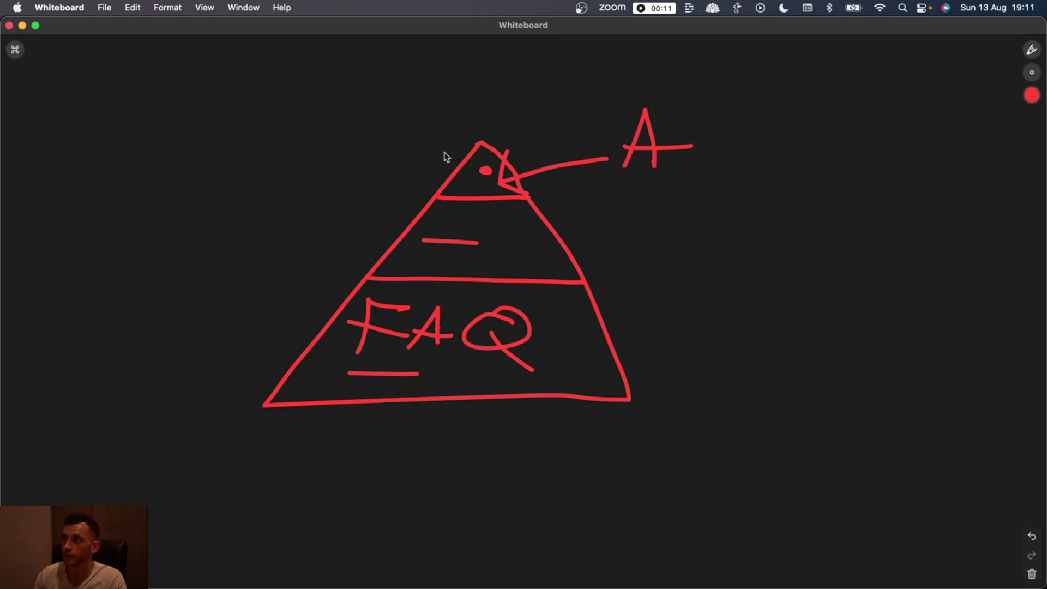
# Back in Poe, look over the GPT-4 article's intro, nutritional perspective and vet's verdict sections.
pyautogui.press('super+Tab')
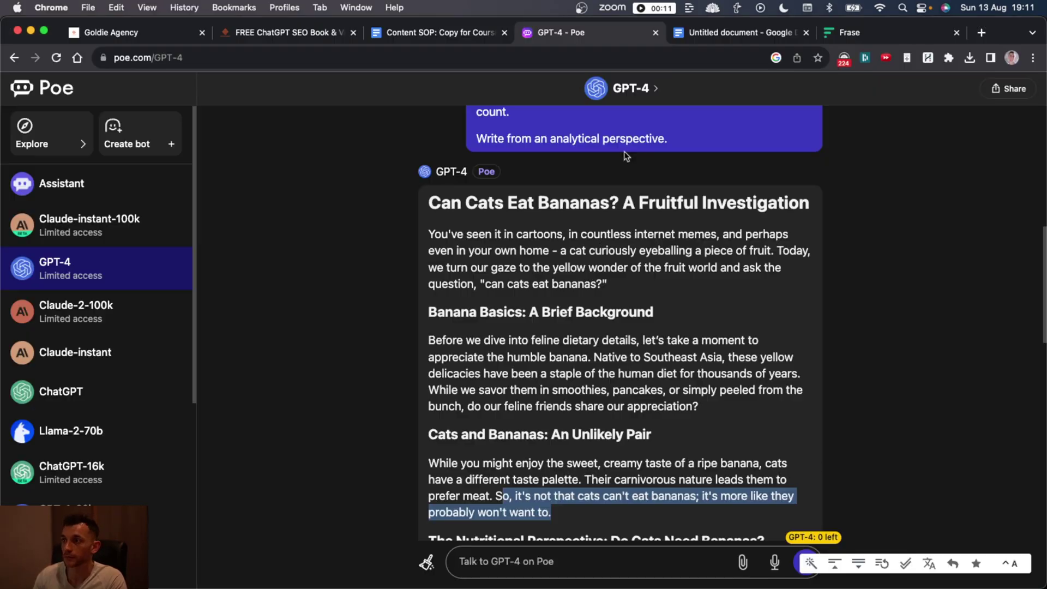
pyautogui.click(610, 303)
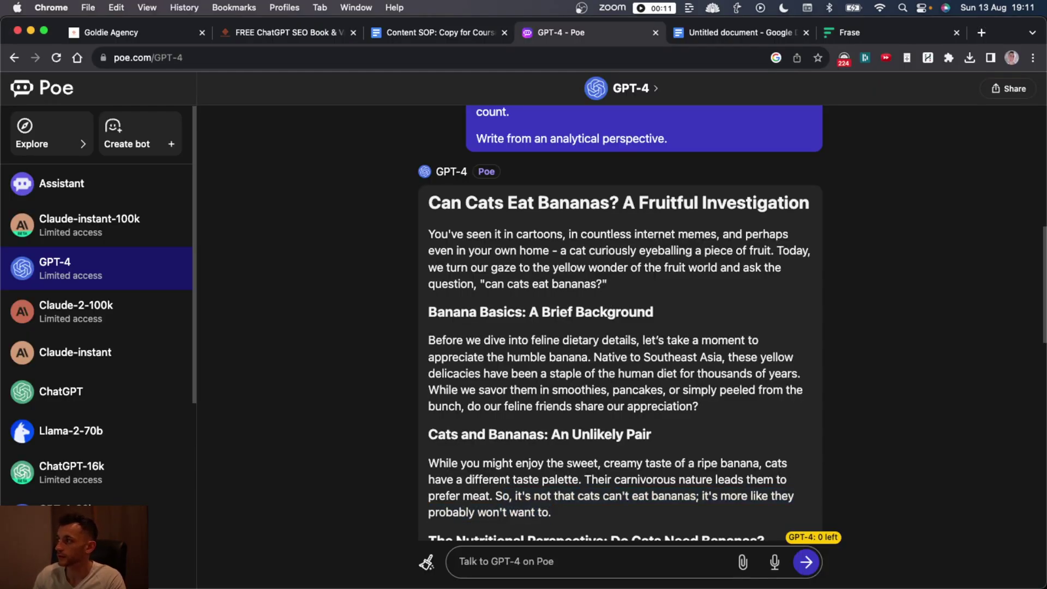
pyautogui.scroll(-8, 485, 325)
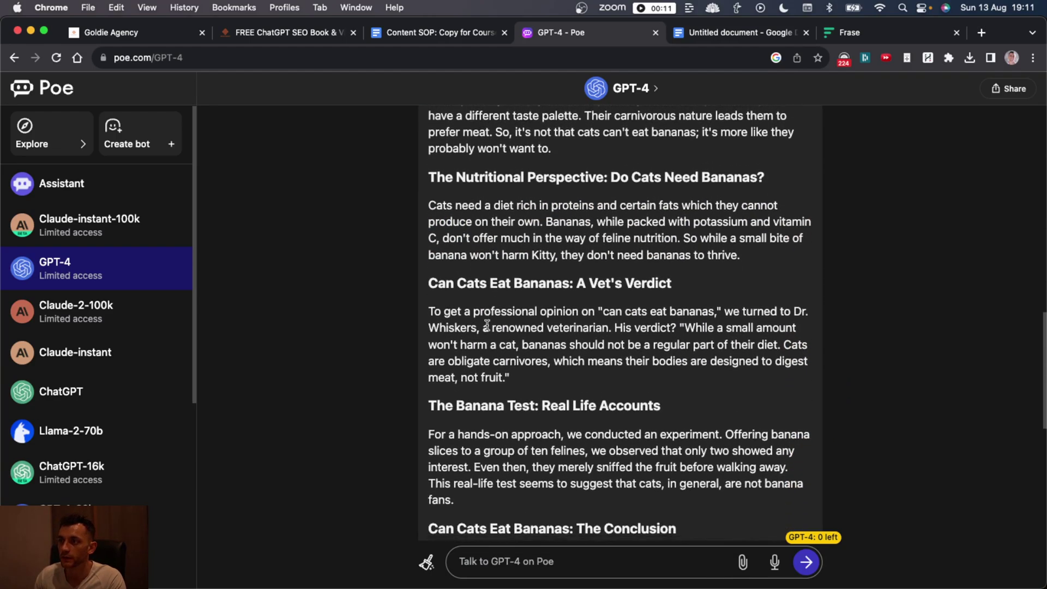
pyautogui.scroll(4, 485, 326)
pyautogui.scroll(1, 491, 329)
pyautogui.scroll(-1, 509, 353)
# Copy the complete GPT-4 article from Poe and paste it into the Google Docs document.
pyautogui.hotkey('ctrl', 'Tab')
pyautogui.scroll(-10, 407, 296)
pyautogui.scroll(15, 409, 326)
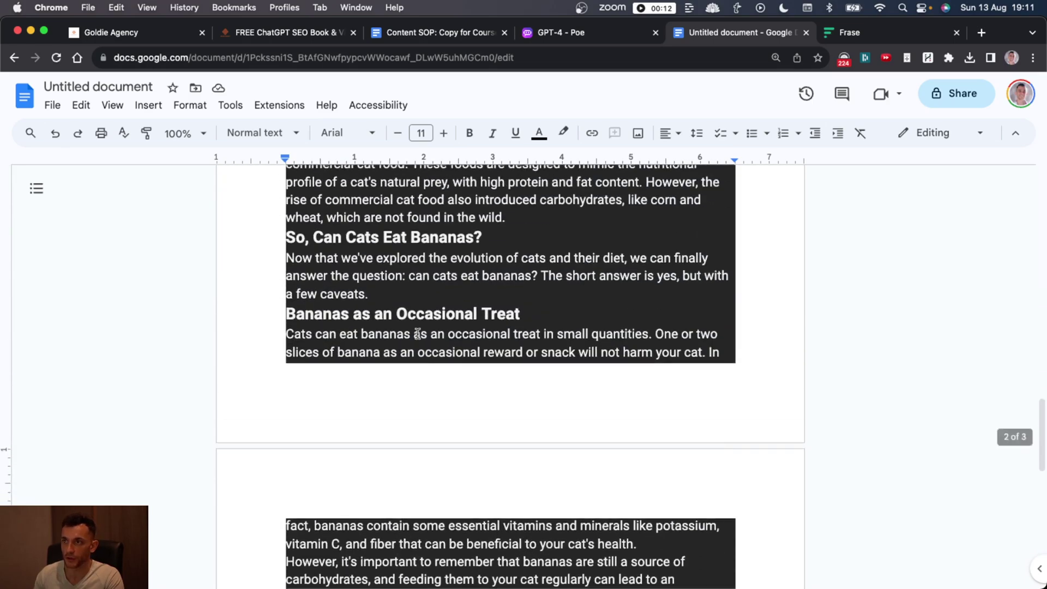
pyautogui.hotkey('ctrl', 'shift', 'Tab')
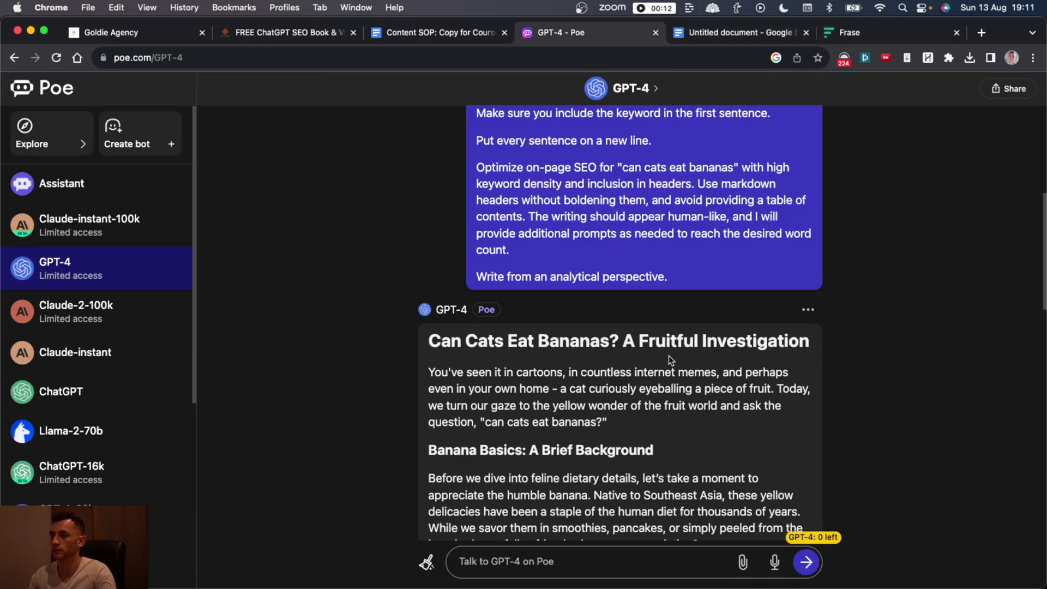
pyautogui.doubleClick(433, 340)
pyautogui.scroll(-20, 513, 386)
pyautogui.keyDown('shift'); pyautogui.click(694, 318); pyautogui.keyUp('shift')
pyautogui.press('super+c')
pyautogui.hotkey('ctrl', 'Tab')
pyautogui.press('super+v')
# Copy the full Claude article, without its CLAUDE heading, from the Google Docs document.
pyautogui.hotkey('ctrl', 'Tab')
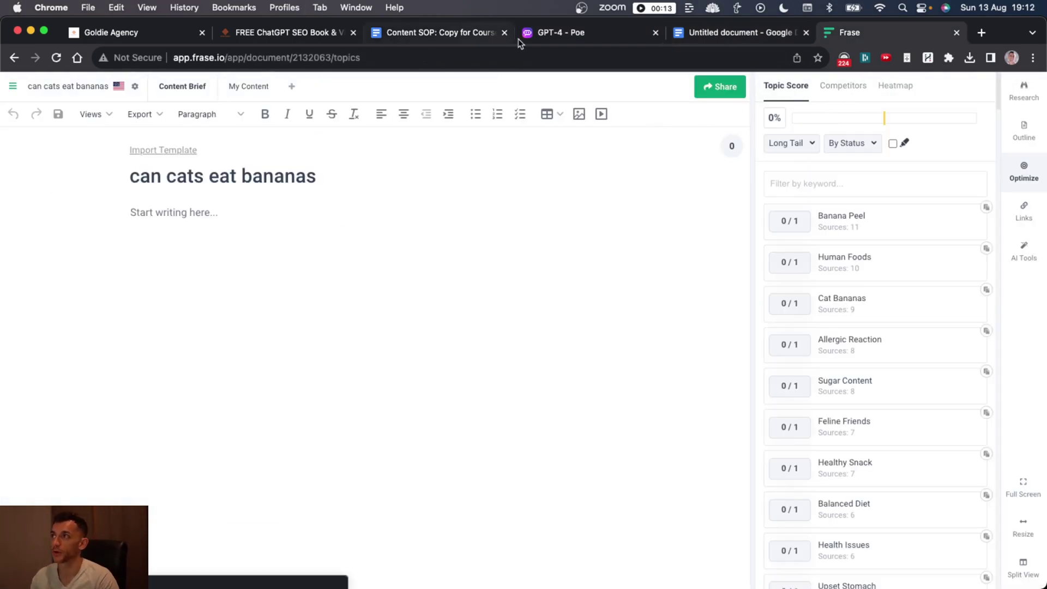
pyautogui.moveTo(843, 26); pyautogui.dragTo(769, 31)
pyautogui.moveTo(866, 32); pyautogui.dragTo(656, 35)
pyautogui.scroll(20, 500, 355)
pyautogui.click(287, 280)
pyautogui.click(284, 293)
pyautogui.scroll(-10, 536, 452)
pyautogui.scroll(2, 578, 382)
pyautogui.keyDown('shift'); pyautogui.click(629, 310); pyautogui.keyUp('shift')
pyautogui.press('super+shift+c')
pyautogui.press('Escape')
pyautogui.scroll(5, 262, 326)
pyautogui.scroll(5, 262, 326)
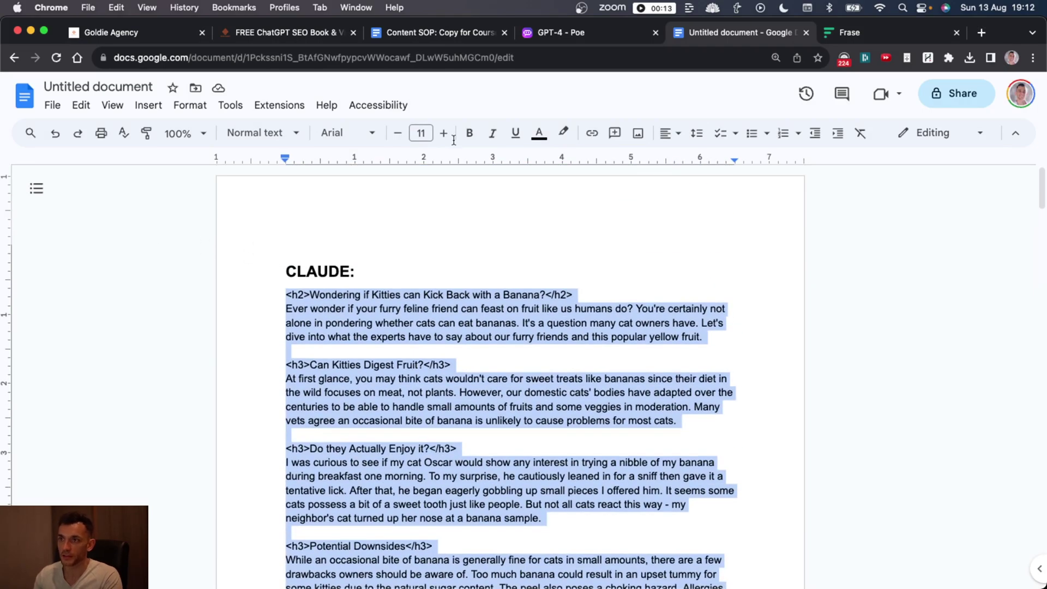
# Paste the Claude article into the body of the "can cats eat bananas" document in Frase.
pyautogui.click(848, 33)
pyautogui.click(259, 212)
pyautogui.press('super+v')
# Check the Claude article's topic score, and compare its word and header counts with the competitor averages in the research overview.
pyautogui.scroll(10, 644, 219)
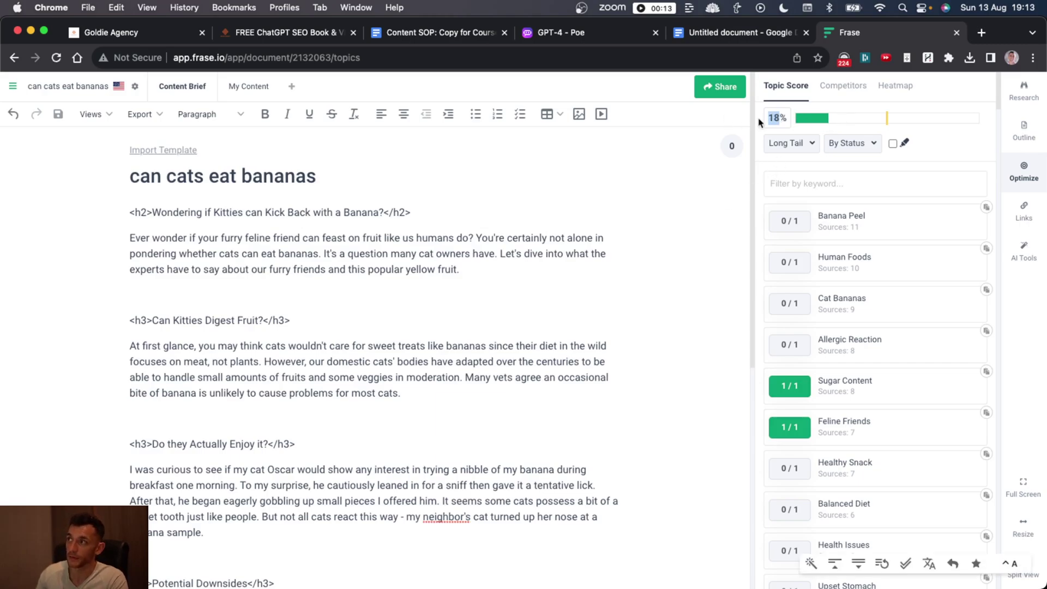
pyautogui.click(1023, 91)
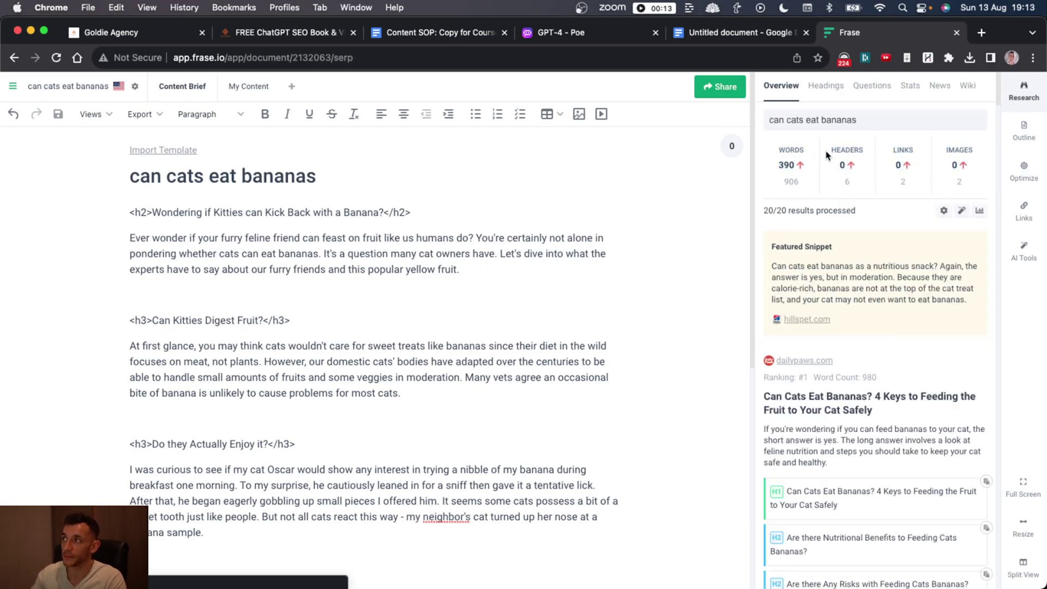
pyautogui.click(1022, 165)
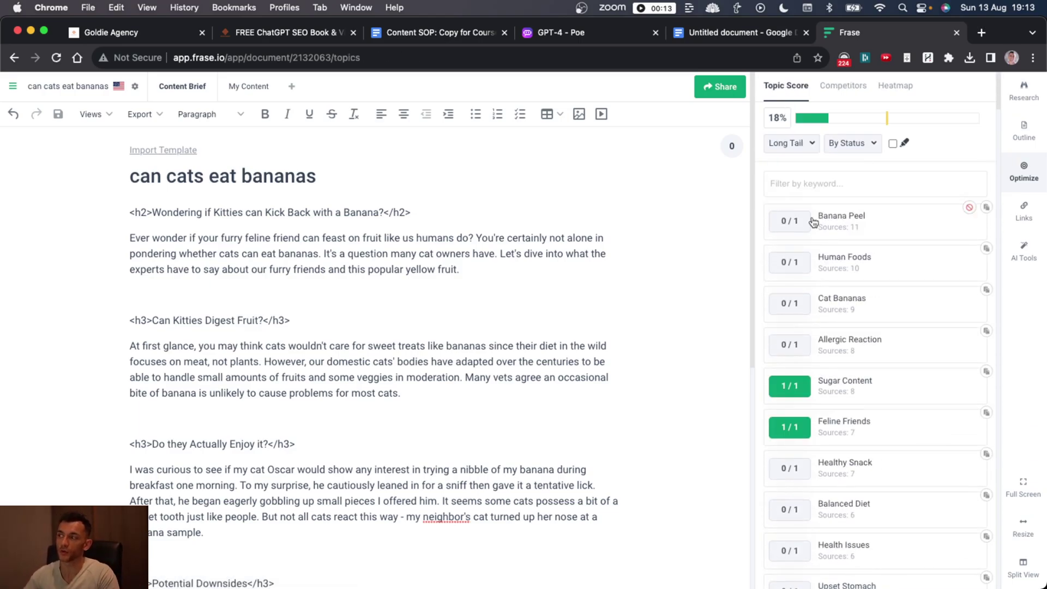
# Look through the topic keywords for the Claude article, and clear its text from the "can cats eat bananas" document in Frase.
pyautogui.scroll(-10, 818, 490)
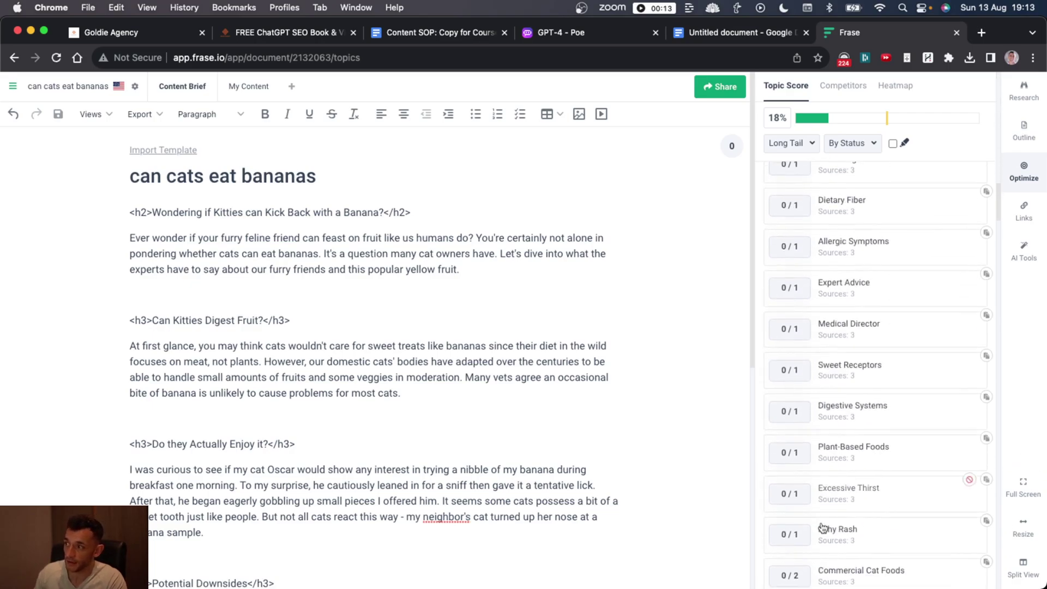
pyautogui.scroll(10, 821, 528)
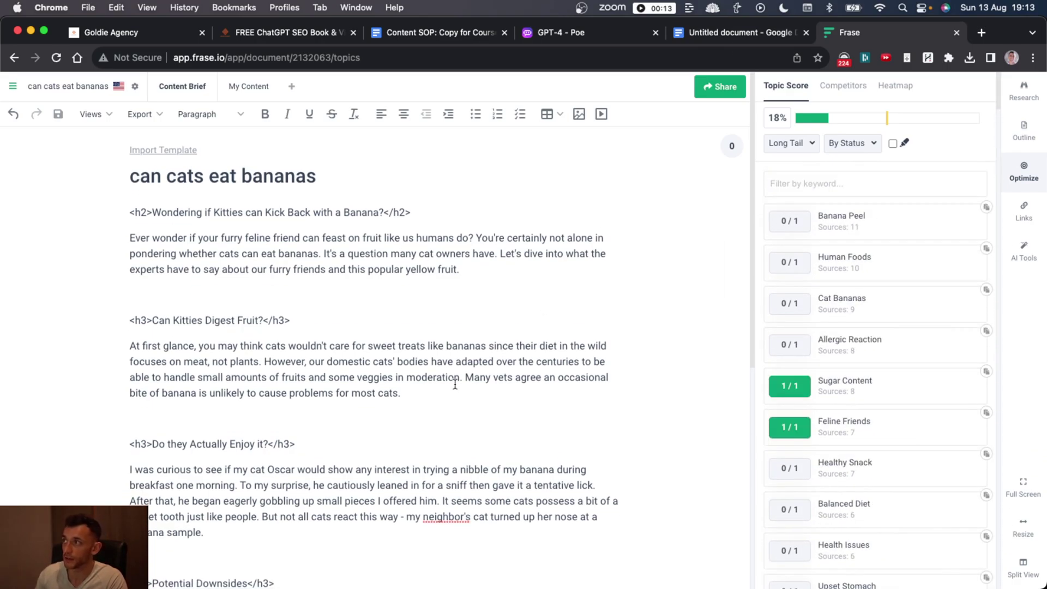
pyautogui.press('super+a')
pyautogui.press('BackSpace')
# Record "Claude = 18%" as a bullet under the WHO WINS? heading in the Google Docs document.
pyautogui.hotkey('ctrl', 'shift', 'Tab')
pyautogui.write('18%')
pyautogui.press('super+z')
pyautogui.press('super+z')
# Copy the Llama article from the Google Docs document and paste it into the empty body of the Frase document.
pyautogui.scroll(-10, 411, 348)
pyautogui.scroll(-10, 412, 348)
pyautogui.press('super+a')
pyautogui.hotkey('ctrl', 'Tab')
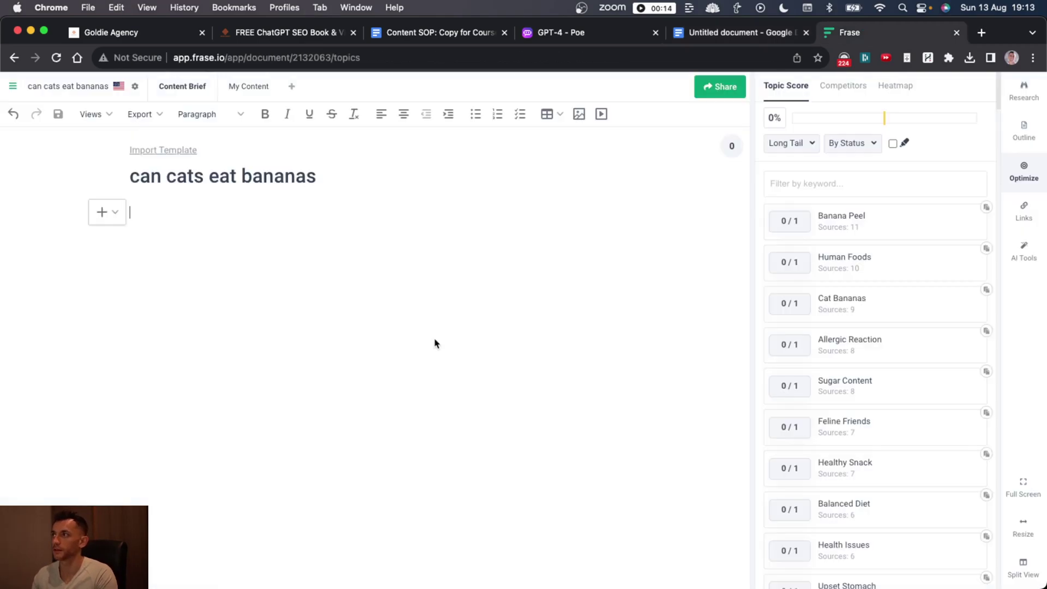
pyautogui.press('super+a')
pyautogui.click(300, 216)
pyautogui.press('super+v')
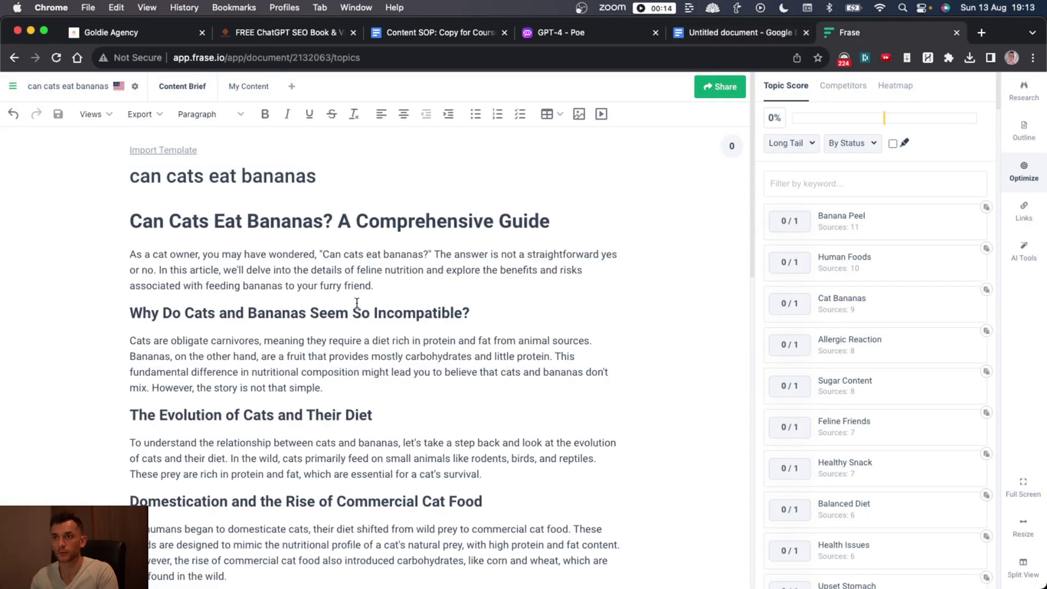
# Add "Llama = 35%" below the Claude entry in the WHO WINS? list of the Google Docs document.
pyautogui.click(736, 32)
pyautogui.scroll(10, 511, 274)
pyautogui.doubleClick(497, 276)
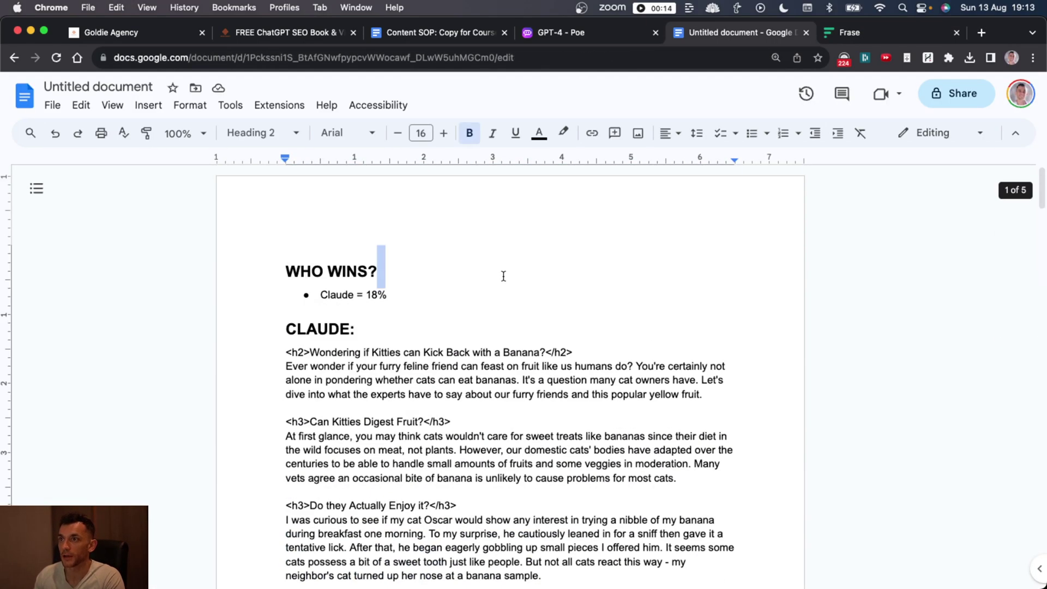
pyautogui.hotkey('ctrl', 'Tab')
pyautogui.hotkey('ctrl', 'shift', 'Tab')
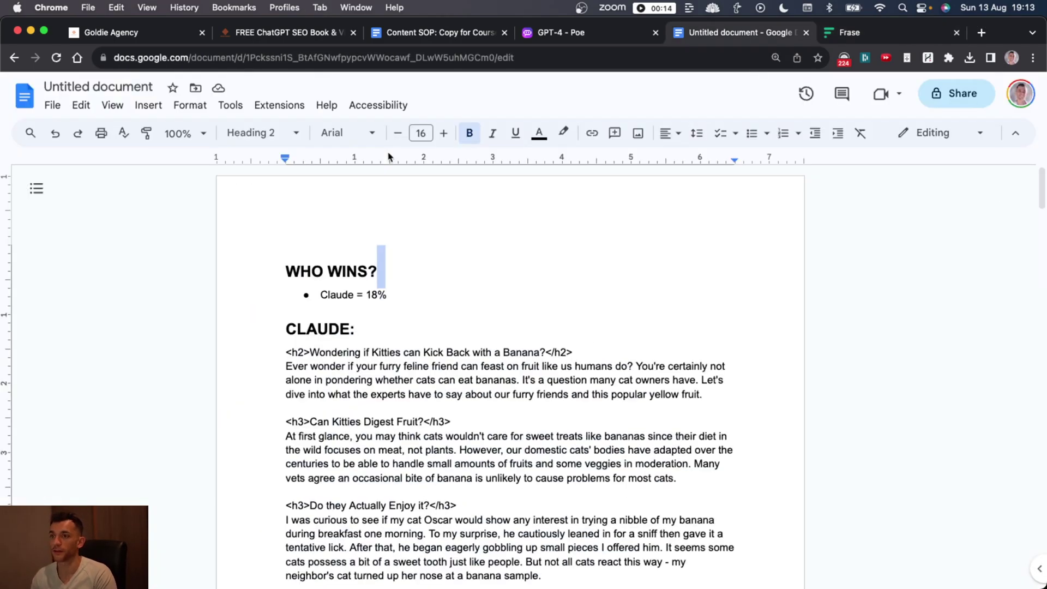
pyautogui.press('Down')
pyautogui.press('super+Left')
pyautogui.press('super+Right')
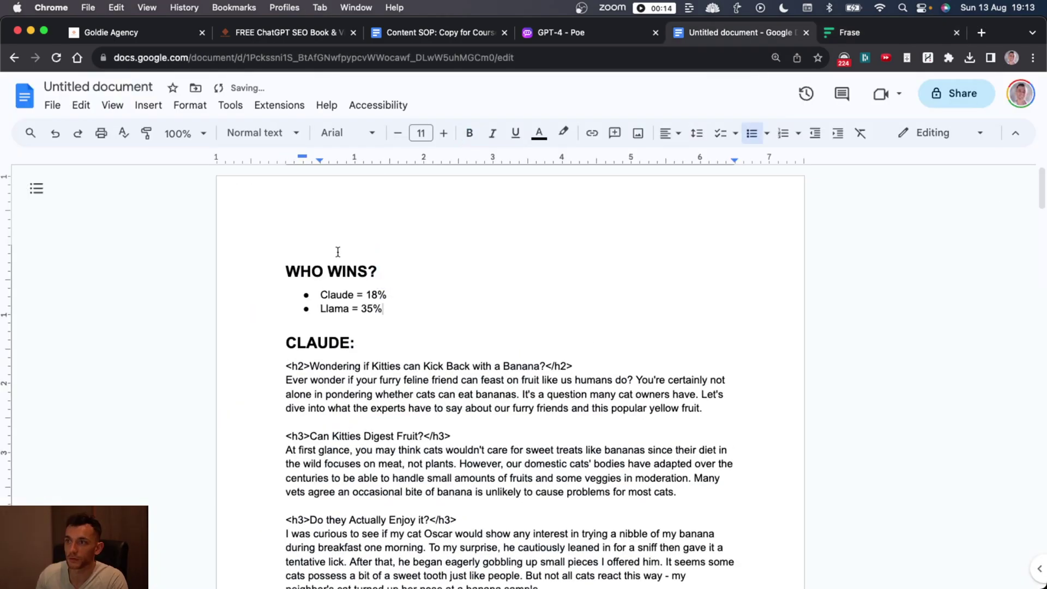
pyautogui.moveTo(262, 253); pyautogui.dragTo(505, 318)
pyautogui.click(505, 318)
# Review the Llama article's topic keywords in Frase, and compare its word and header counts with the competitor averages.
pyautogui.click(927, 25)
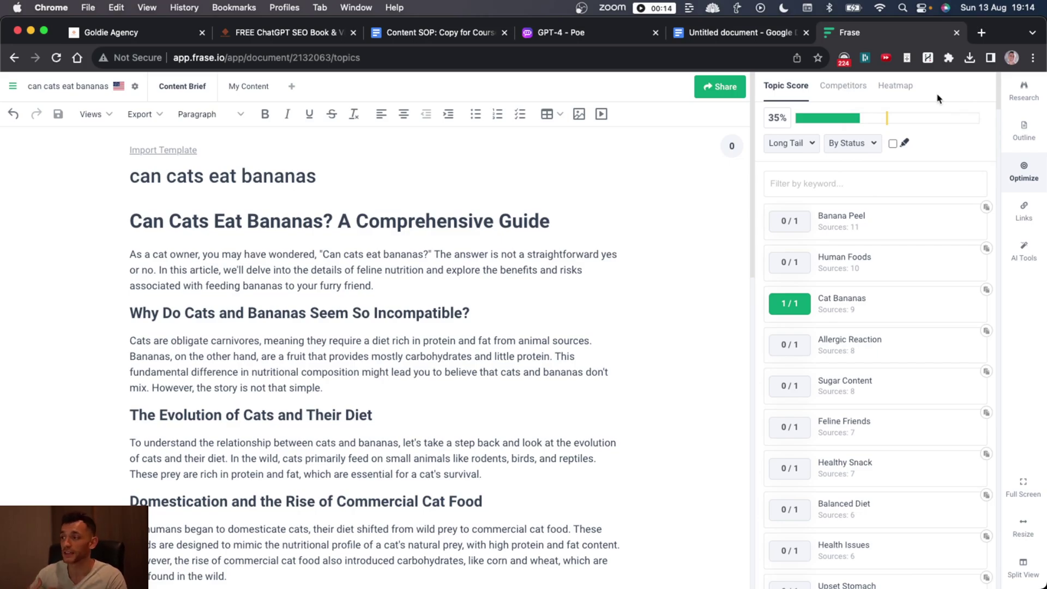
pyautogui.scroll(-15, 484, 362)
pyautogui.scroll(15, 465, 362)
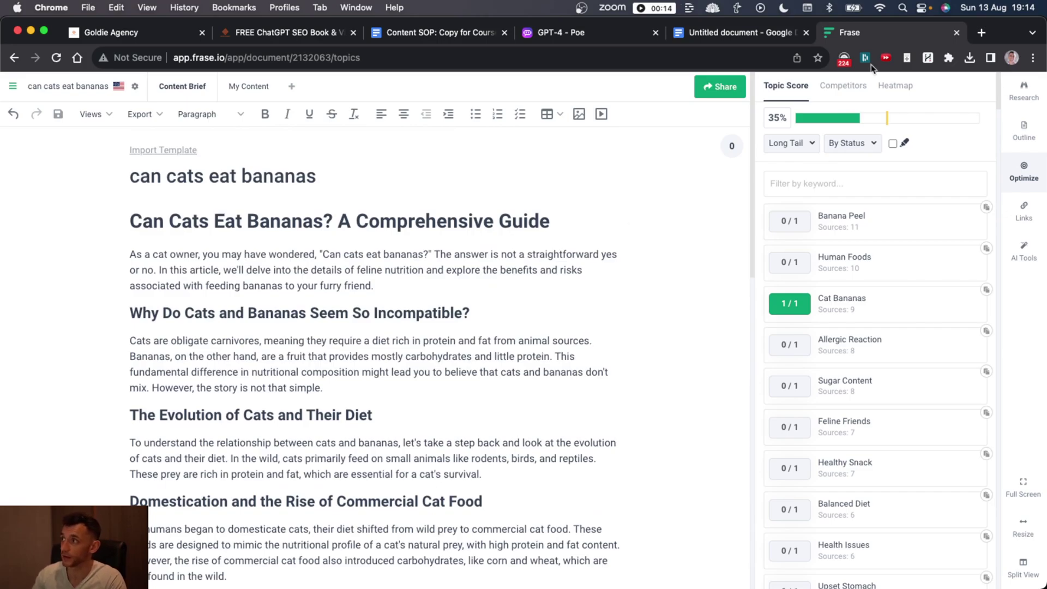
pyautogui.click(1023, 131)
pyautogui.scroll(-15, 389, 257)
pyautogui.scroll(15, 389, 257)
pyautogui.click(1023, 90)
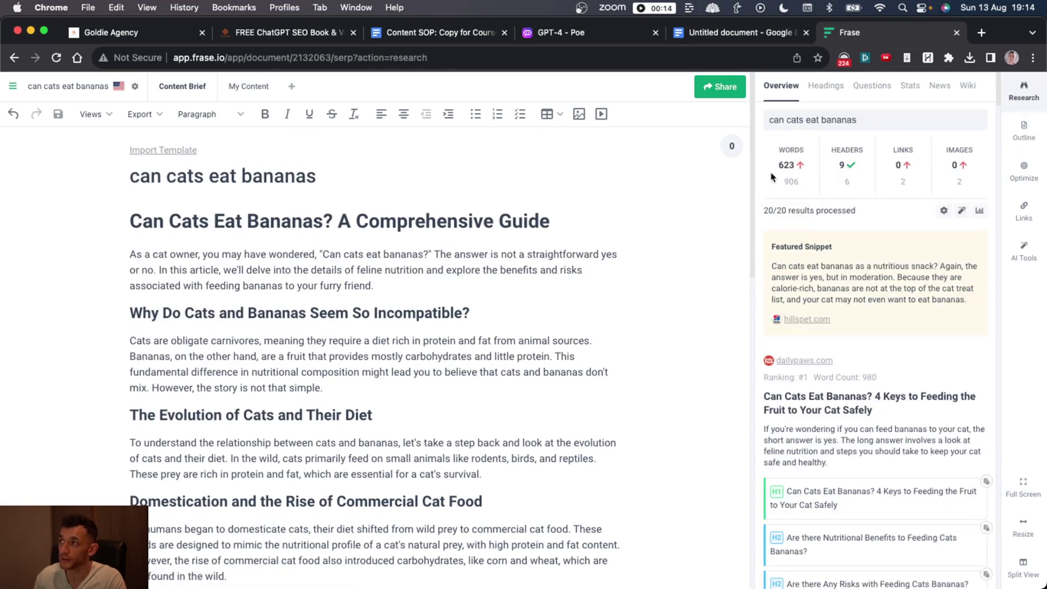
pyautogui.moveTo(839, 163); pyautogui.dragTo(860, 169)
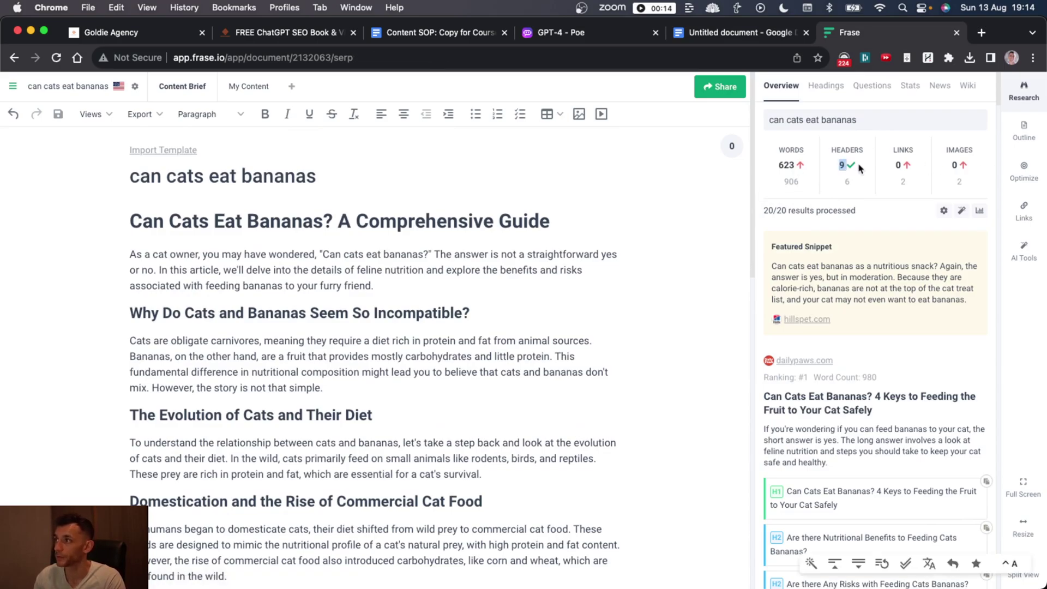
pyautogui.click(1023, 171)
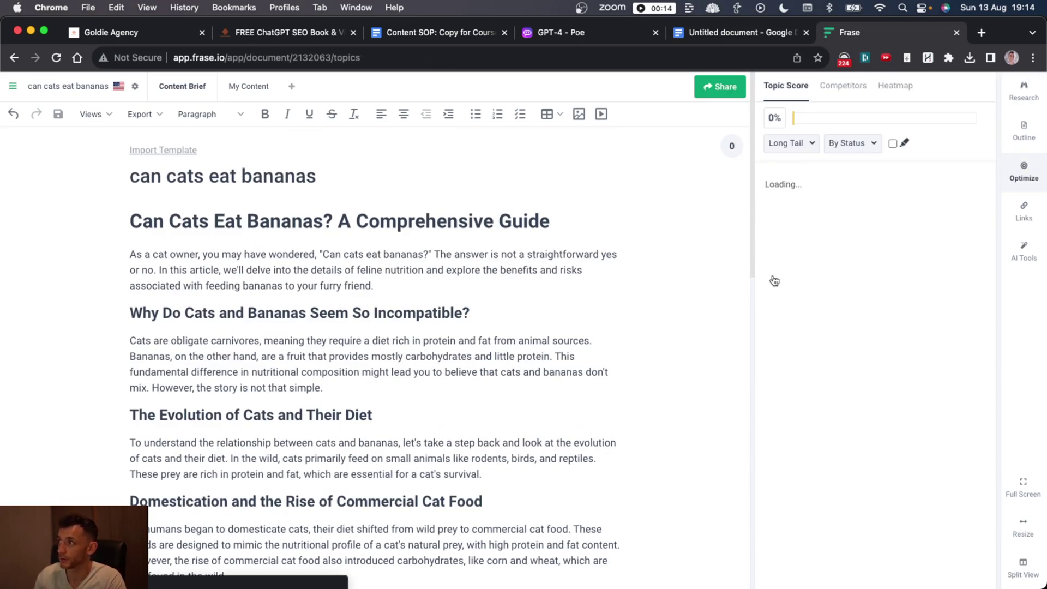
# Copy the GPT-4 article from the Google Docs document and replace the Llama article in the Frase document with it.
pyautogui.hotkey('ctrl', 'shift', 'Tab')
pyautogui.scroll(-12, 429, 512)
pyautogui.scroll(-20, 429, 509)
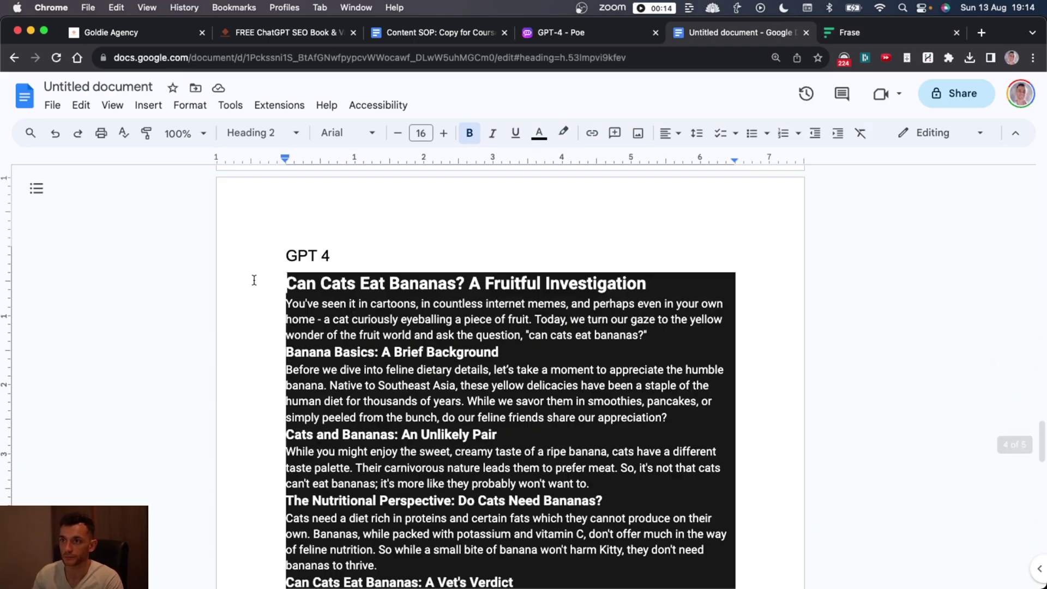
pyautogui.click(255, 280)
pyautogui.press('super+a')
pyautogui.scroll(-6, 255, 280)
pyautogui.scroll(-7, 254, 280)
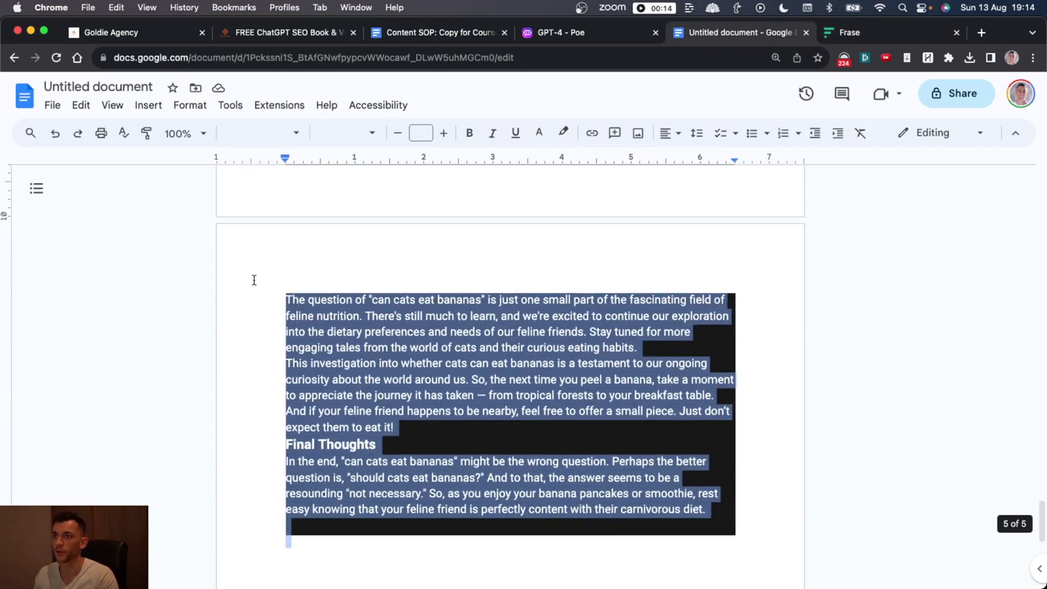
pyautogui.hotkey('ctrl', 'Tab')
pyautogui.press('super+v')
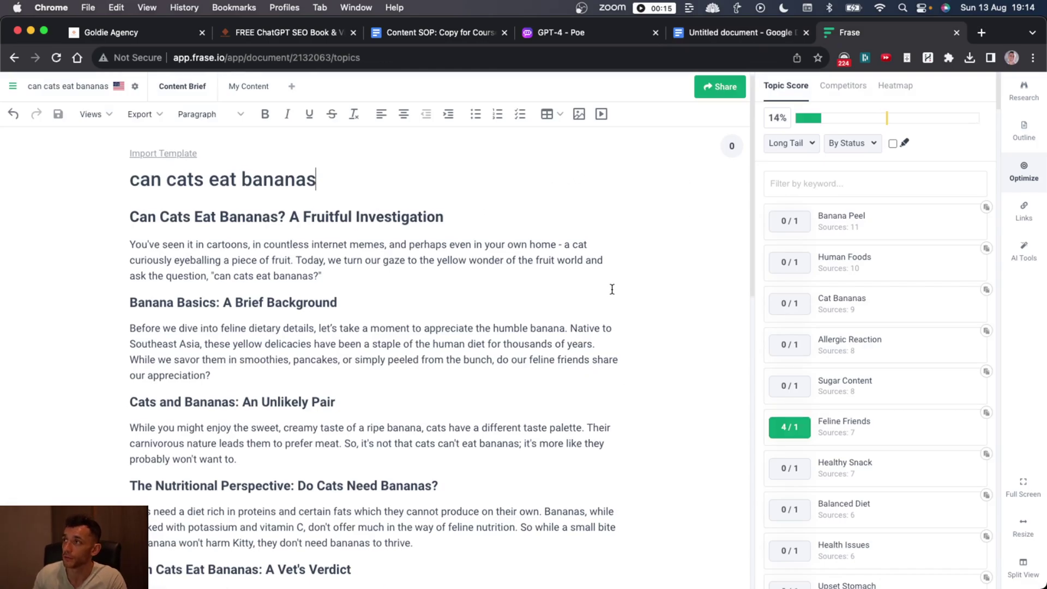
# Add "ChatGPT 4 = 14%" to the WHO WINS? list and make it a numbered ranking with Llama first and Claude second.
pyautogui.click(733, 32)
pyautogui.scroll(20, 373, 359)
pyautogui.click(405, 315)
pyautogui.press('Return')
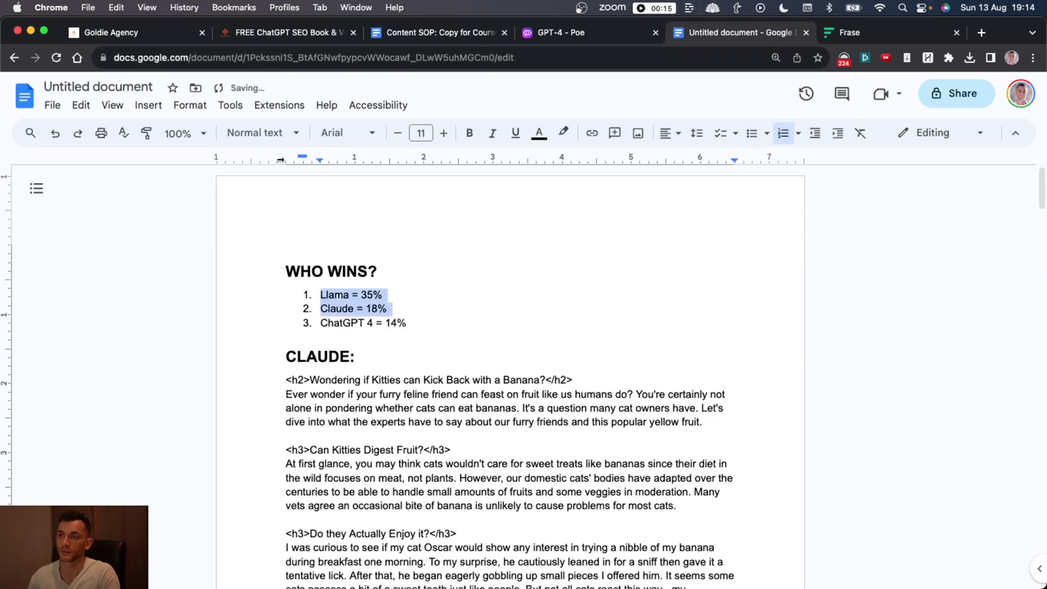
pyautogui.click(285, 257)
pyautogui.moveTo(264, 264); pyautogui.dragTo(507, 315)
pyautogui.tripleClick(333, 295)
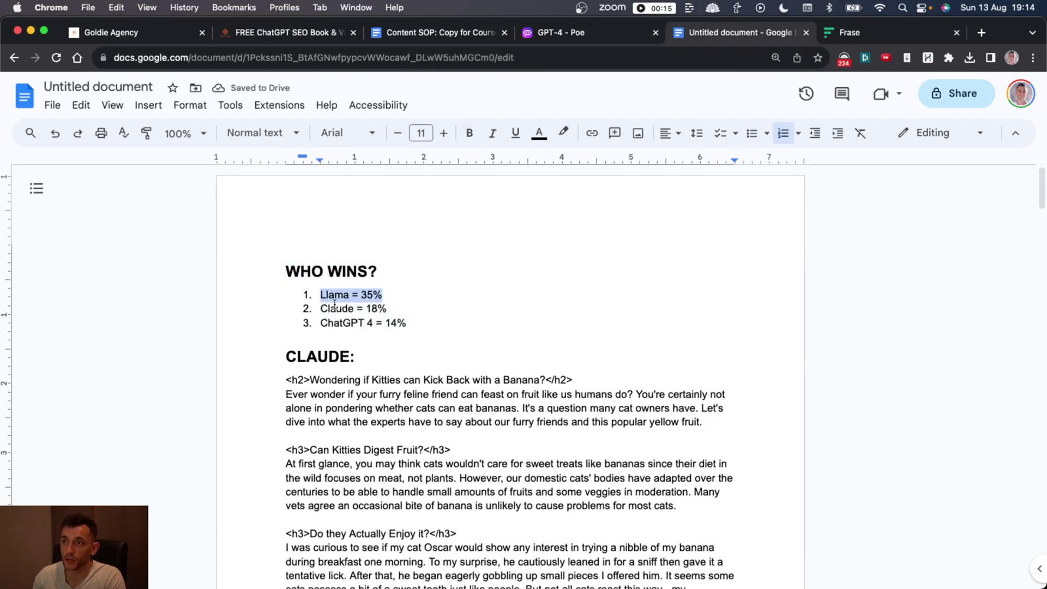
pyautogui.doubleClick(329, 308)
pyautogui.tripleClick(339, 323)
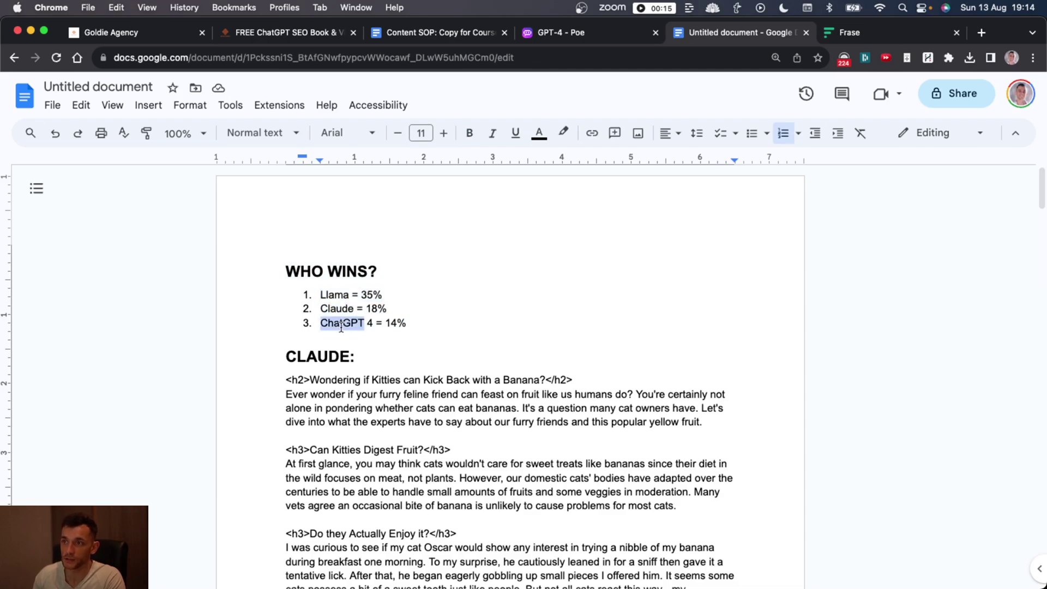
# Replace the GPT-4 article in the Frase document with an outline containing writing instructions for each heading.
pyautogui.click(827, 31)
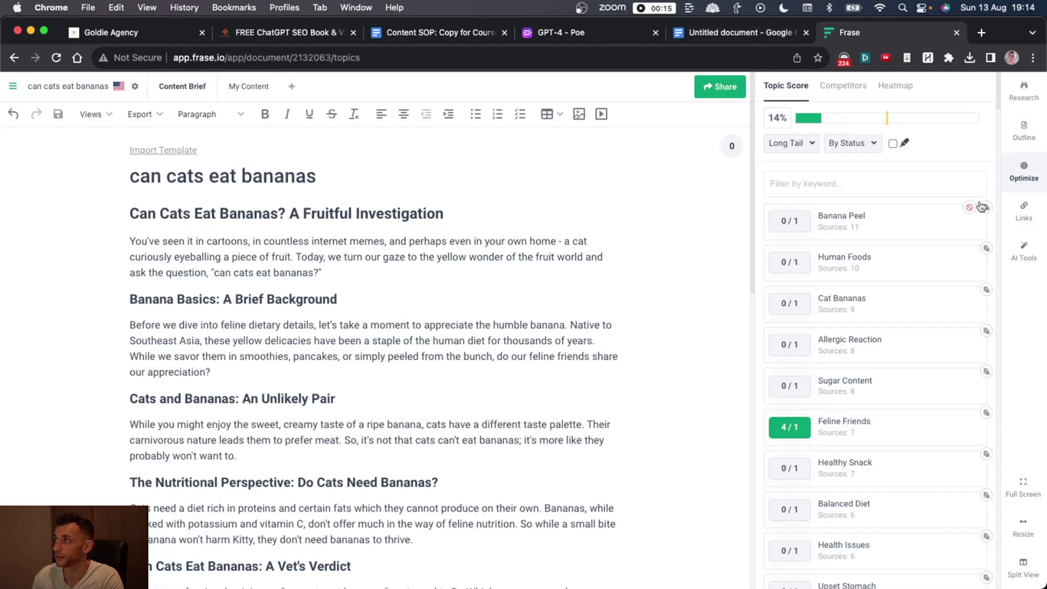
pyautogui.hotkey('ctrl', 'shift', 'Tab')
pyautogui.click(898, 30)
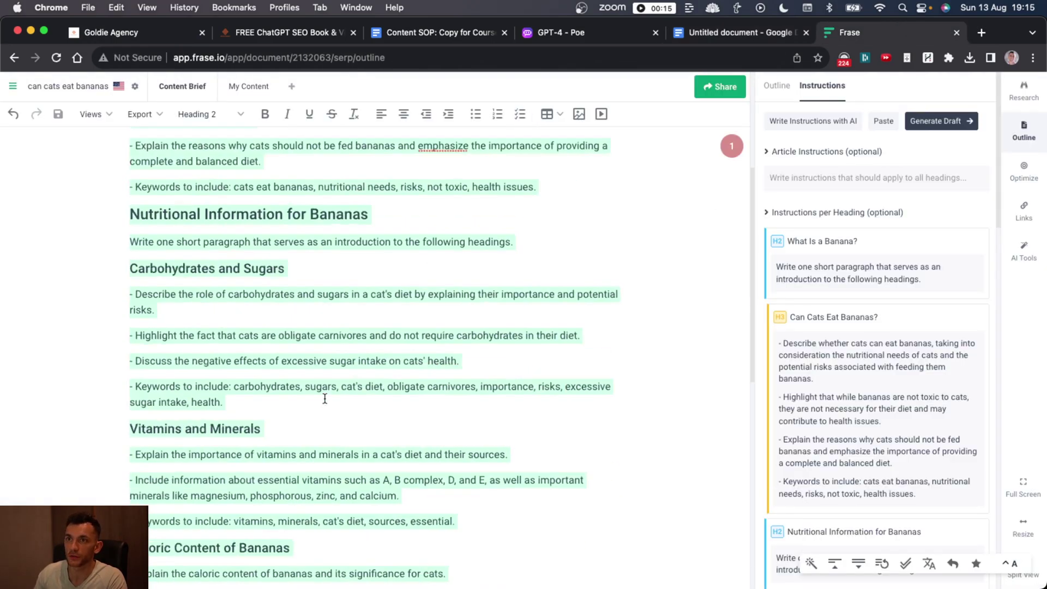
pyautogui.click(710, 196)
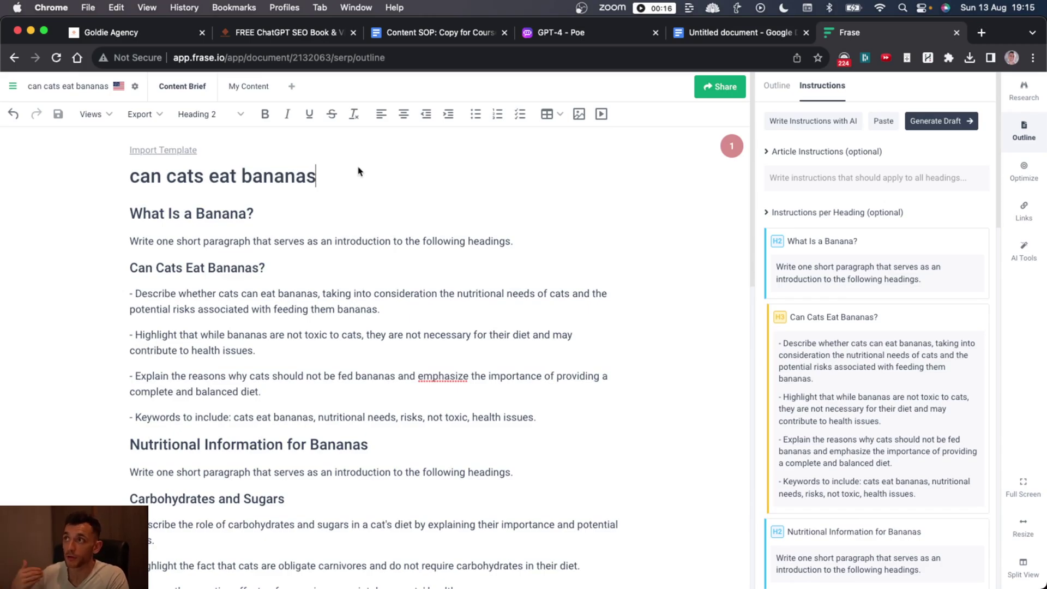
# Copy the entire outline with its instructions from Frase and paste it into a Claude-2-100k chat message in Poe.
pyautogui.click(561, 32)
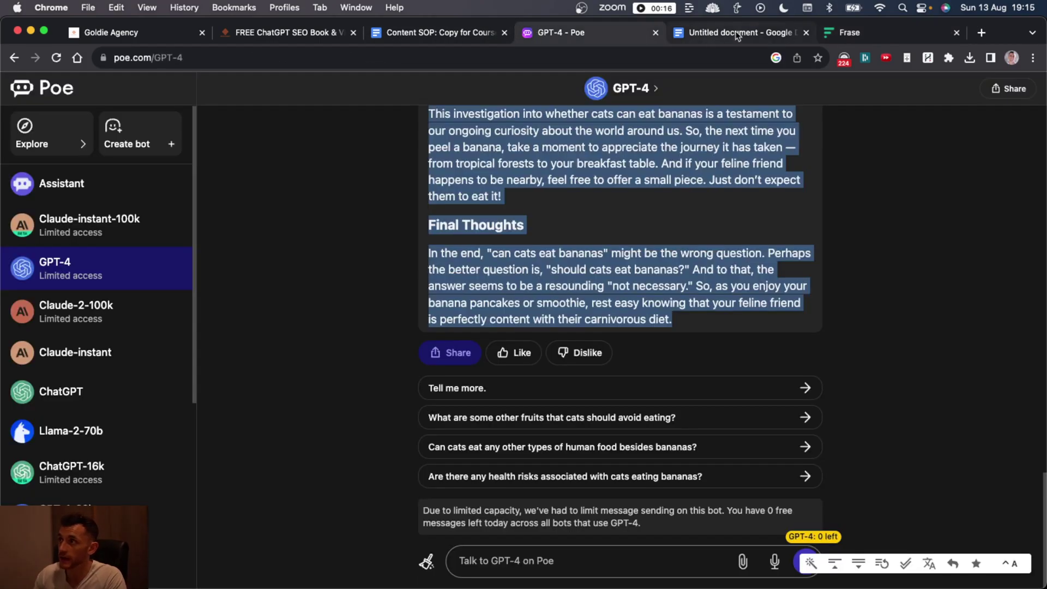
pyautogui.click(856, 33)
pyautogui.click(216, 251)
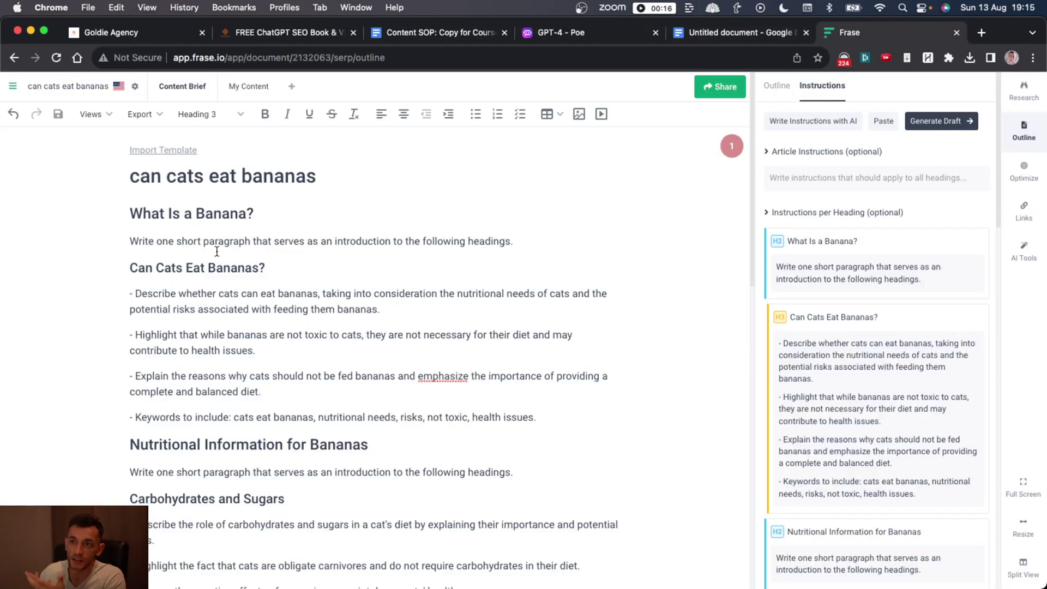
pyautogui.scroll(-2, 290, 347)
pyautogui.press('super+a')
pyautogui.click(563, 33)
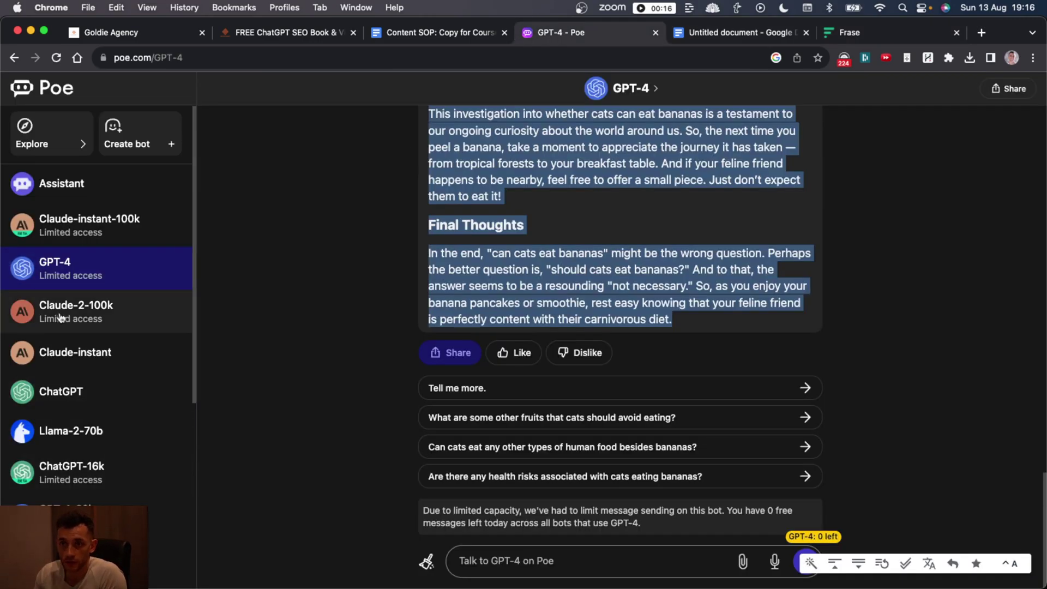
pyautogui.click(78, 308)
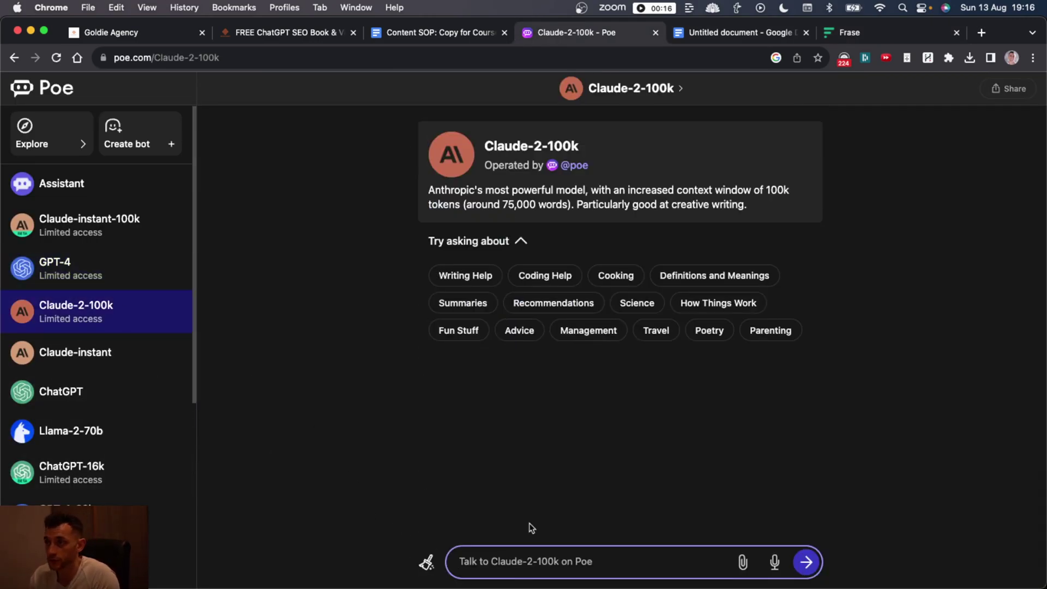
pyautogui.press('super+v')
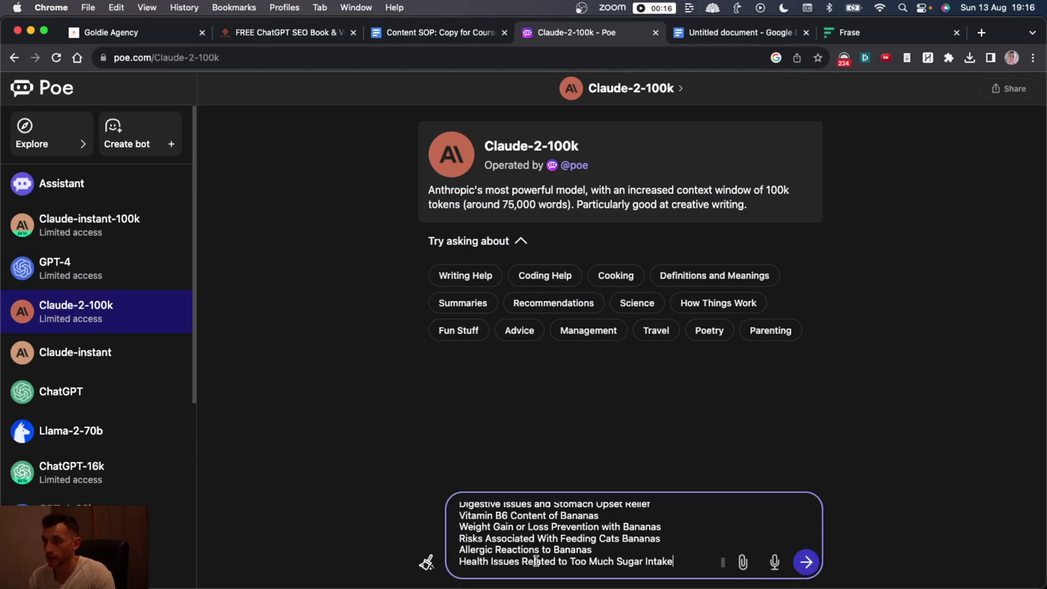
# Put "Write an article on can cats eat bananas based on the content below:" above the pasted outline and send the prompt.
pyautogui.press('super+Up')
pyautogui.hotkey('shift', 'Return')
pyautogui.hotkey('shift', 'Return')
pyautogui.press('Up')
pyautogui.press('Up')
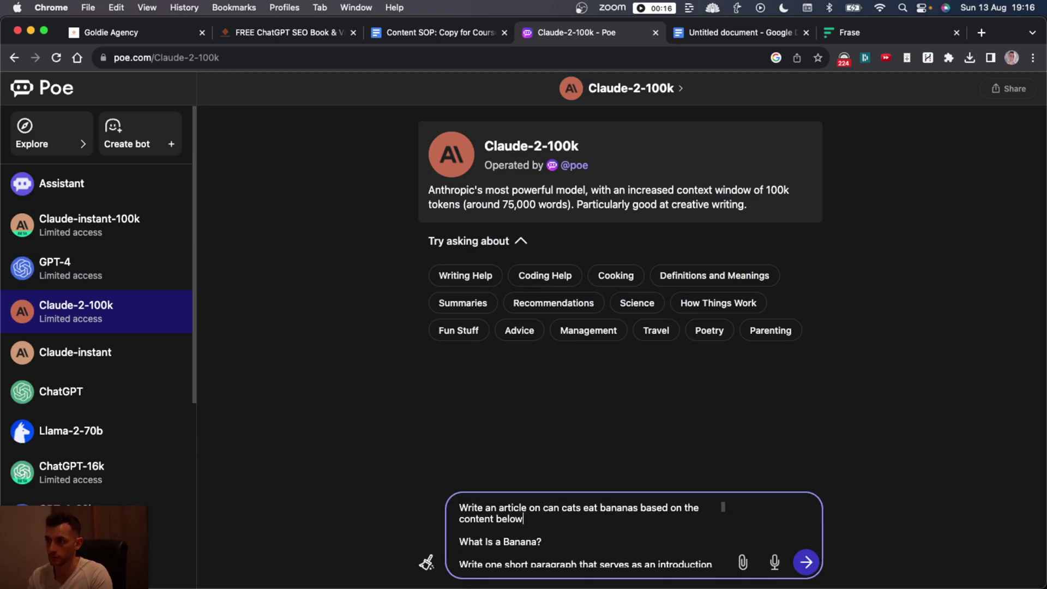
pyautogui.write(':')
pyautogui.press('super+a')
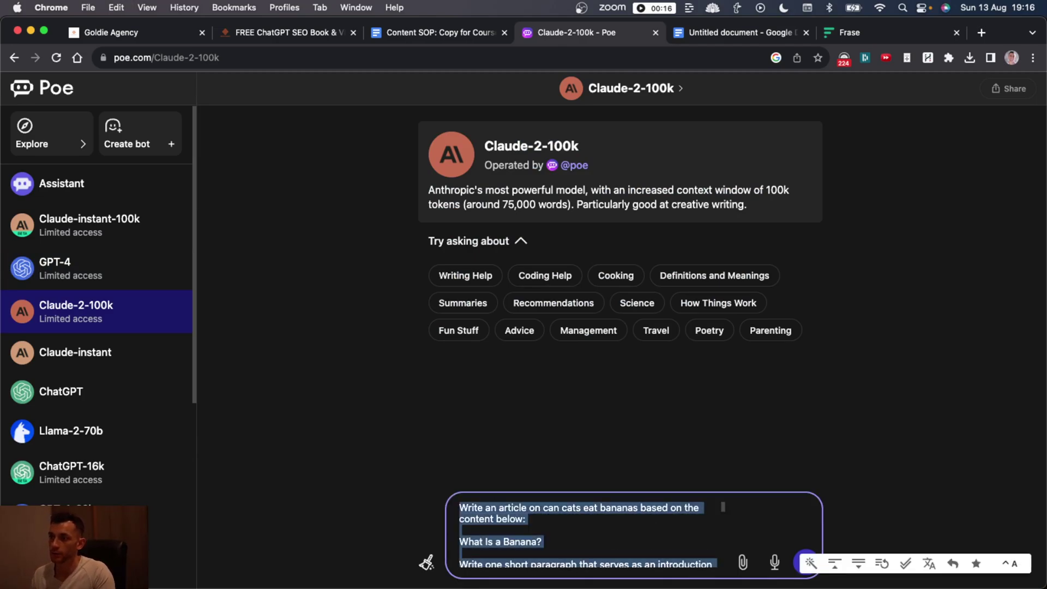
pyautogui.doubleClick(554, 519)
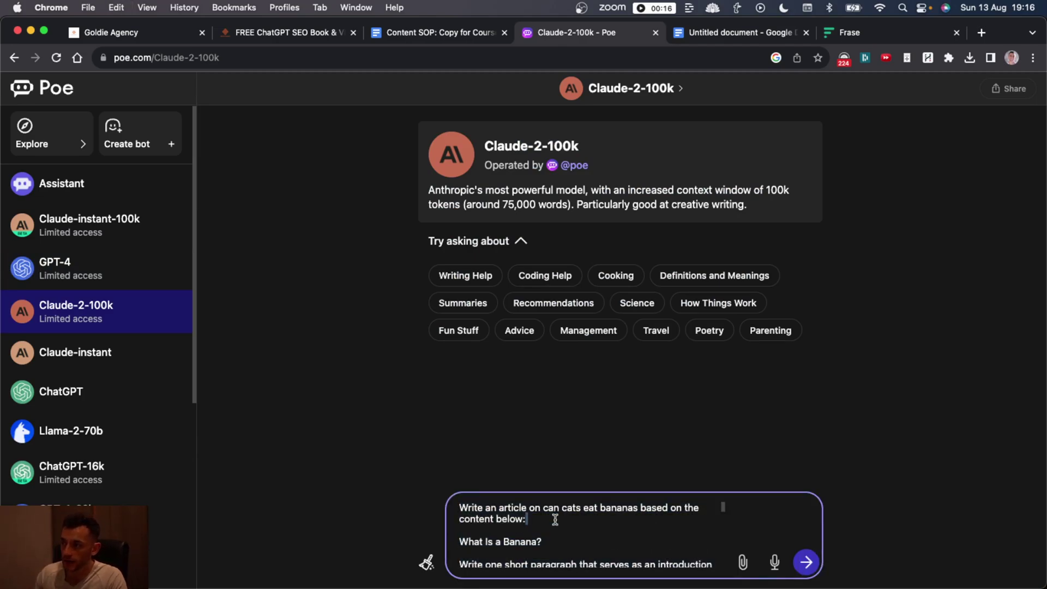
pyautogui.scroll(-3, 572, 526)
pyautogui.scroll(3, 573, 525)
pyautogui.doubleClick(476, 518)
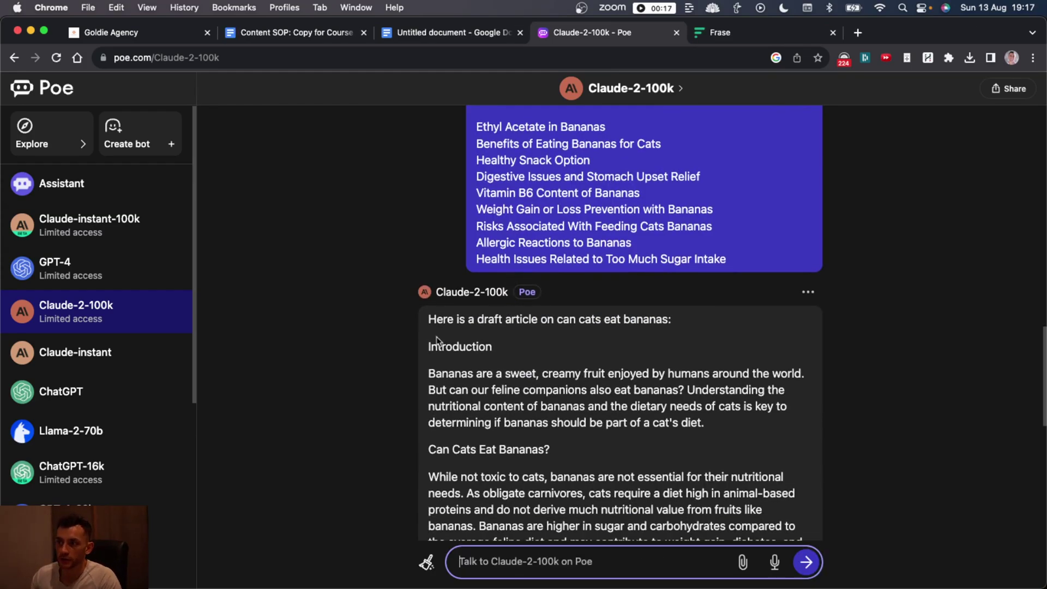
# Copy Claude-2-100k's article from the Introduction heading through its final paragraph.
pyautogui.doubleClick(439, 344)
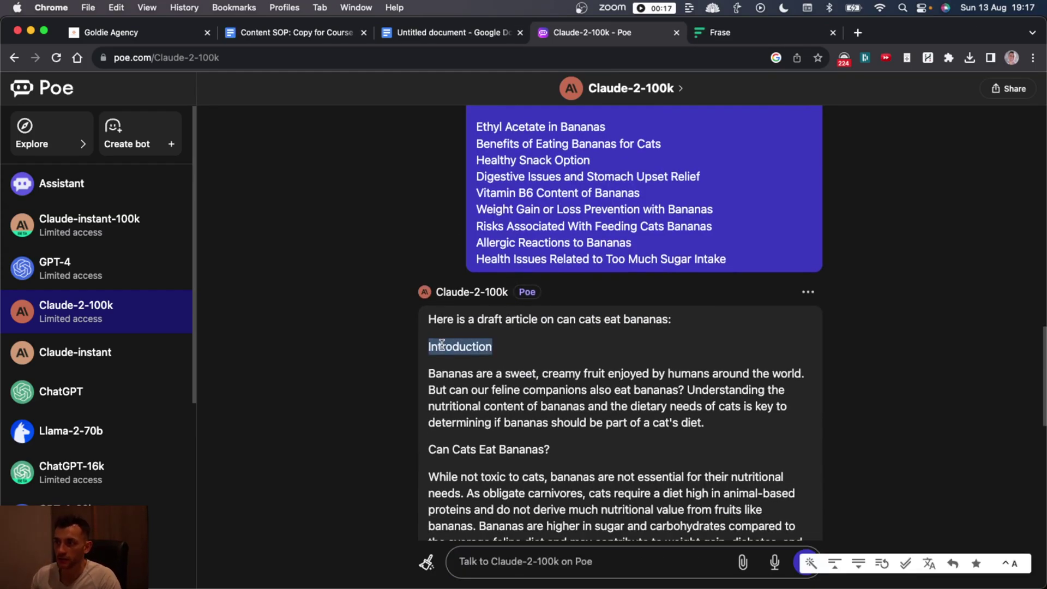
pyautogui.scroll(-14, 467, 351)
pyautogui.keyDown('shift'); pyautogui.click(609, 359); pyautogui.keyUp('shift')
pyautogui.press('super+c')
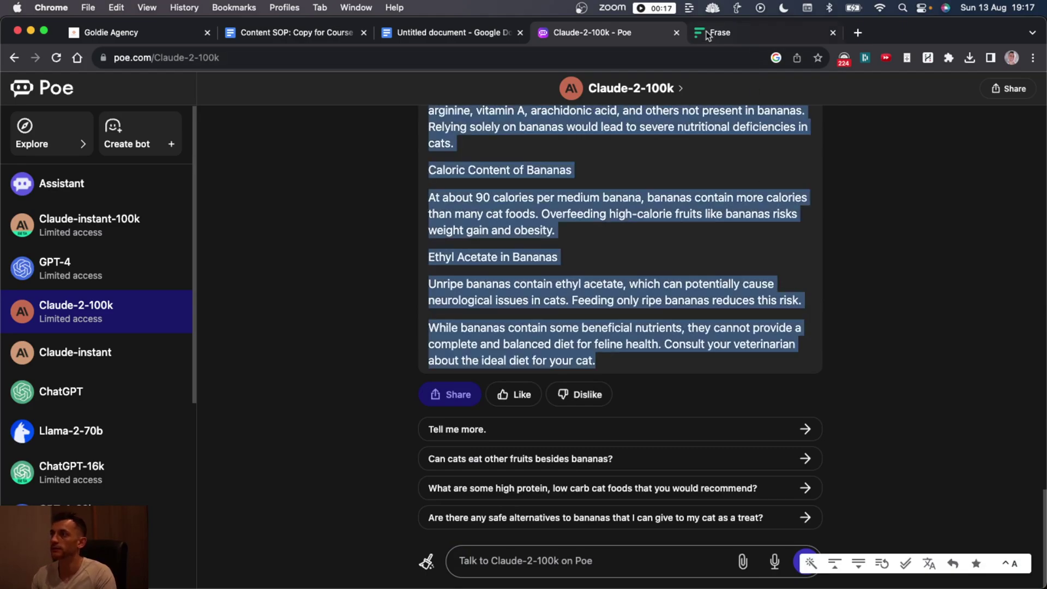
# Replace the outline in the Frase document with the Claude-2-100k article, and check its topic score and text.
pyautogui.click(708, 36)
pyautogui.press('super+a')
pyautogui.press('BackSpace')
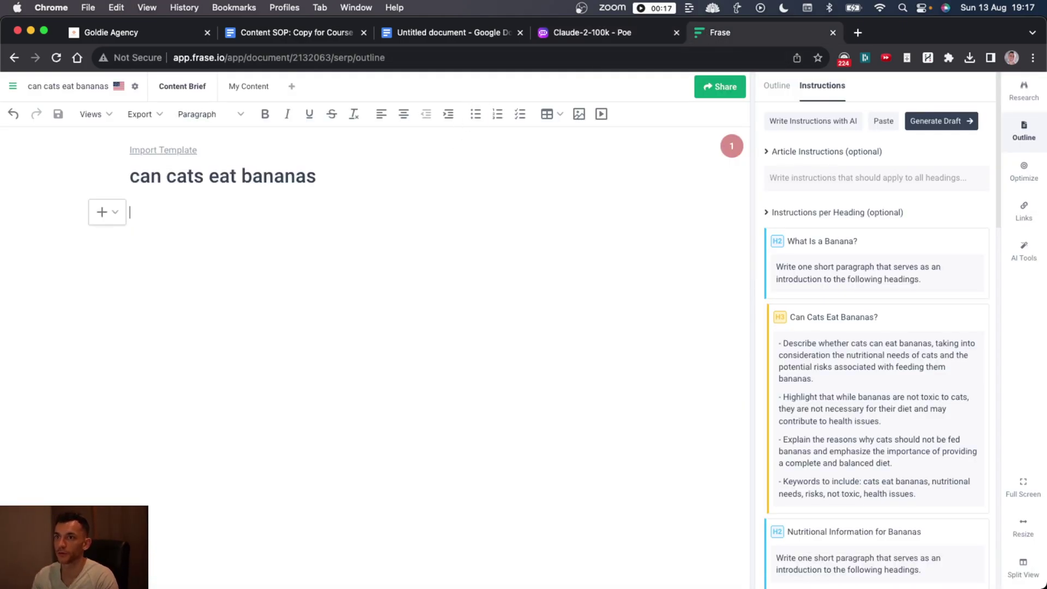
pyautogui.press('super+v')
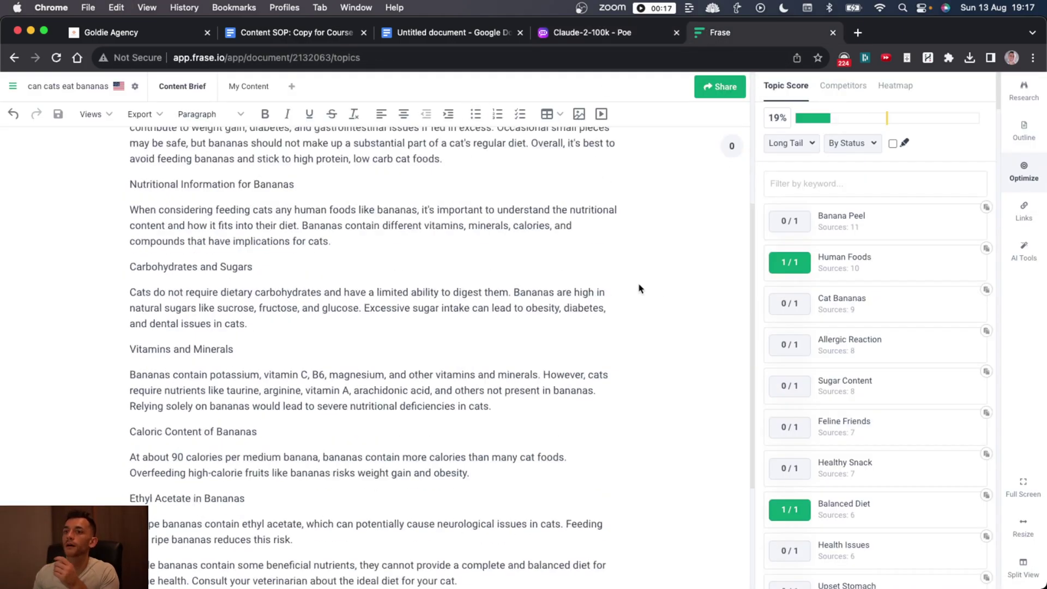
pyautogui.scroll(-4, 655, 278)
pyautogui.scroll(8, 662, 275)
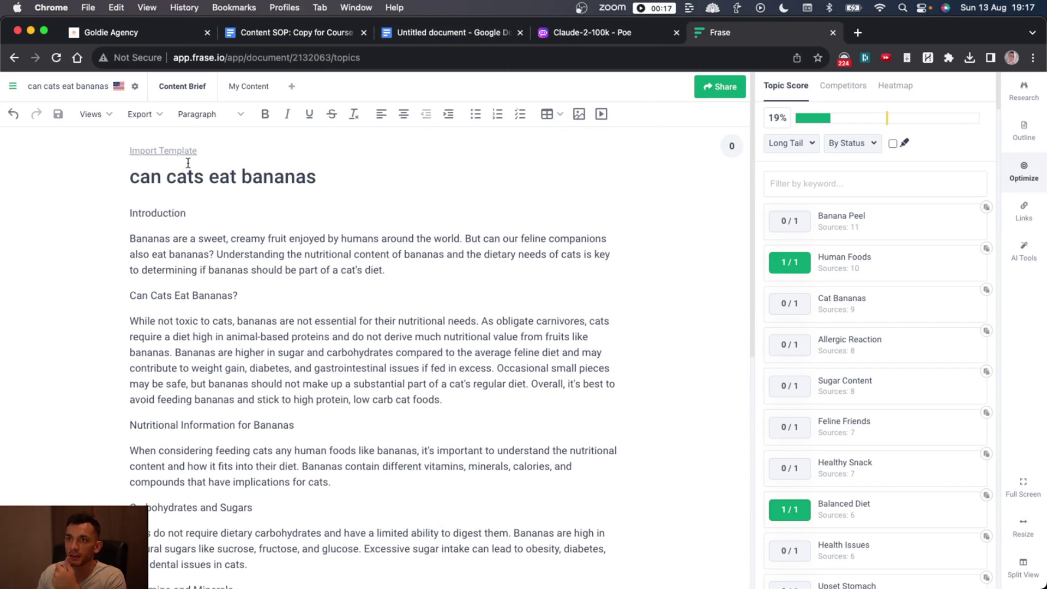
# Compare the outline-based article in Frase and Poe, and check Claude's entry in the Google Docs "WHO WINS?" list.
pyautogui.scroll(-8, 327, 327)
pyautogui.scroll(8, 329, 332)
pyautogui.click(615, 35)
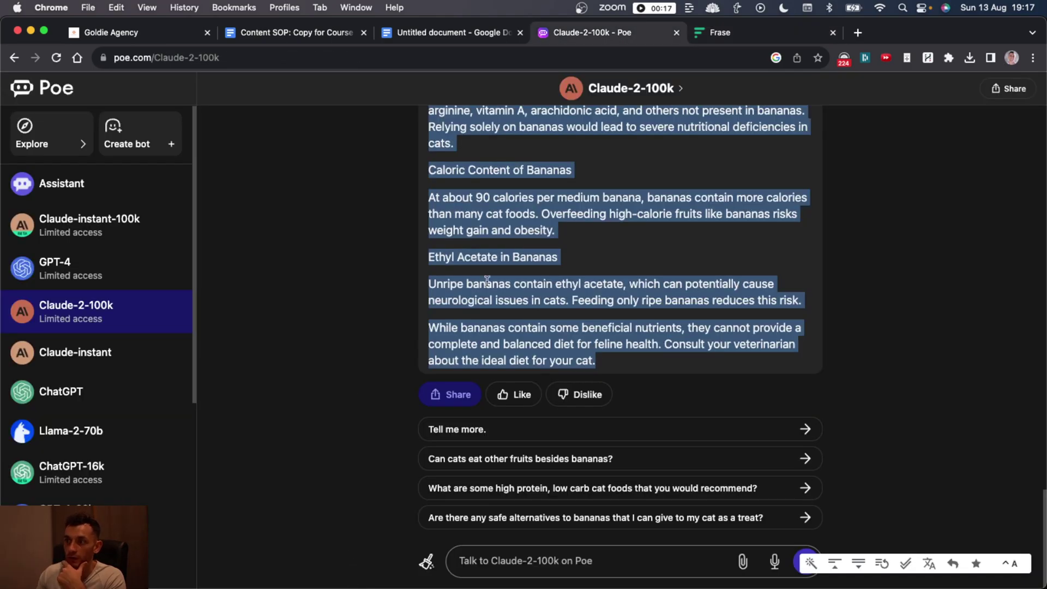
pyautogui.scroll(15, 501, 280)
pyautogui.hotkey('ctrl', 'Tab')
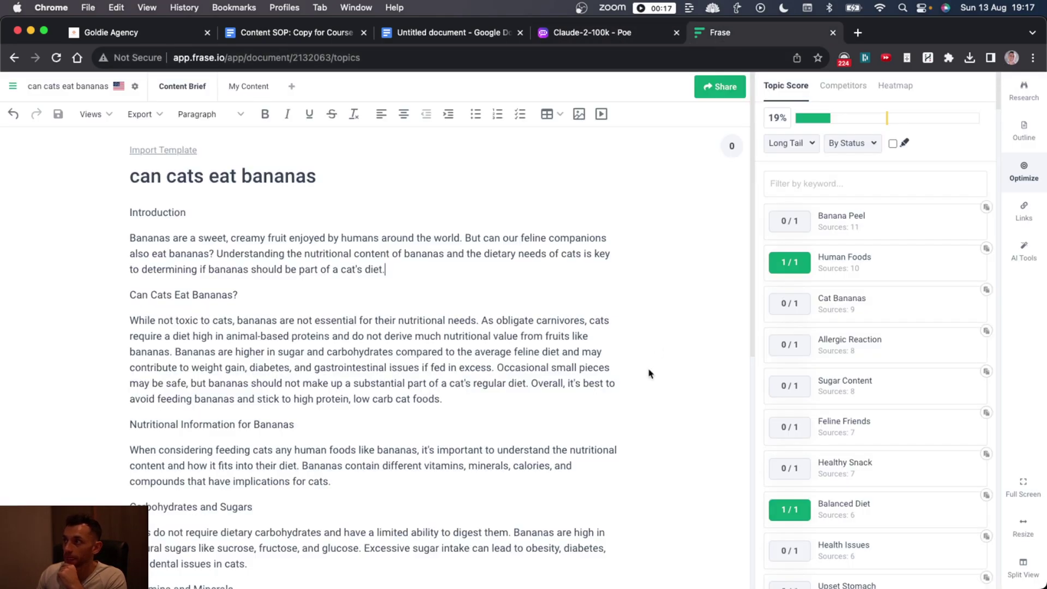
pyautogui.click(444, 33)
pyautogui.moveTo(388, 309); pyautogui.dragTo(277, 313)
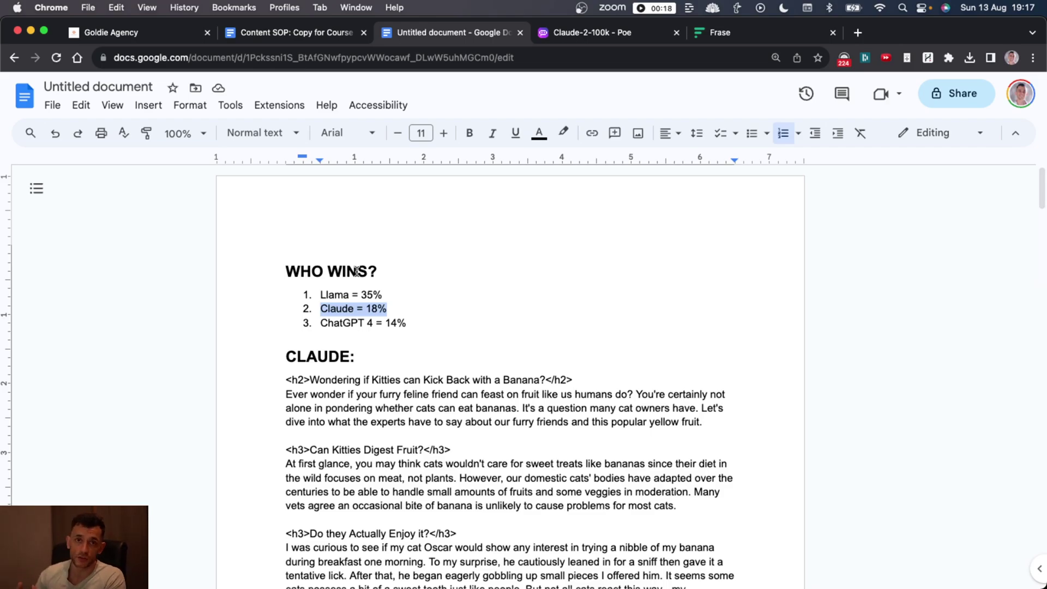
# Review the outline-based prompt and the generated article in the Claude-2-100k chat in Poe, and return to the Frase document.
pyautogui.click(627, 34)
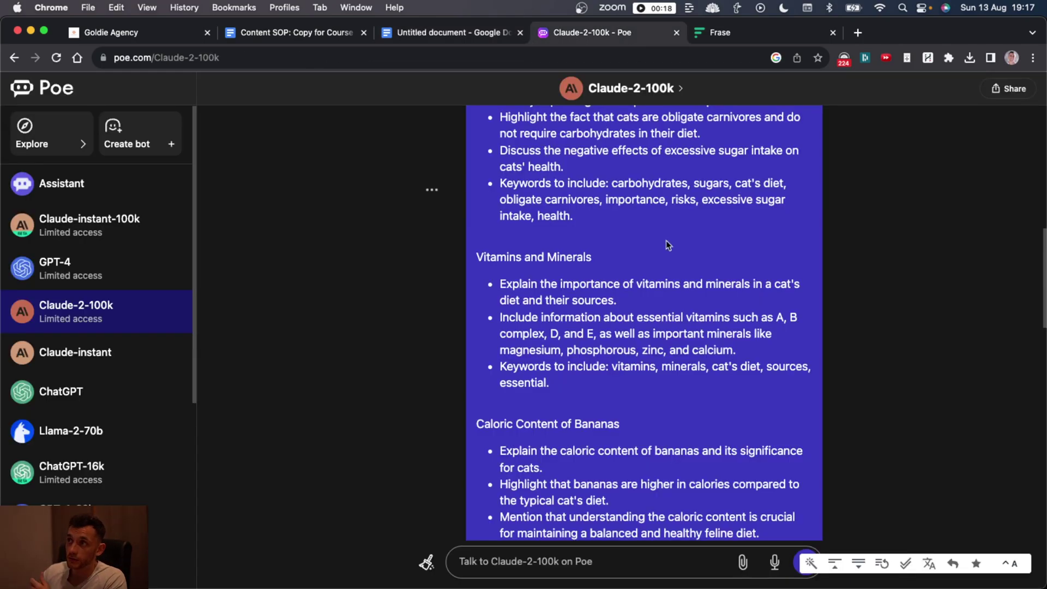
pyautogui.scroll(15, 481, 324)
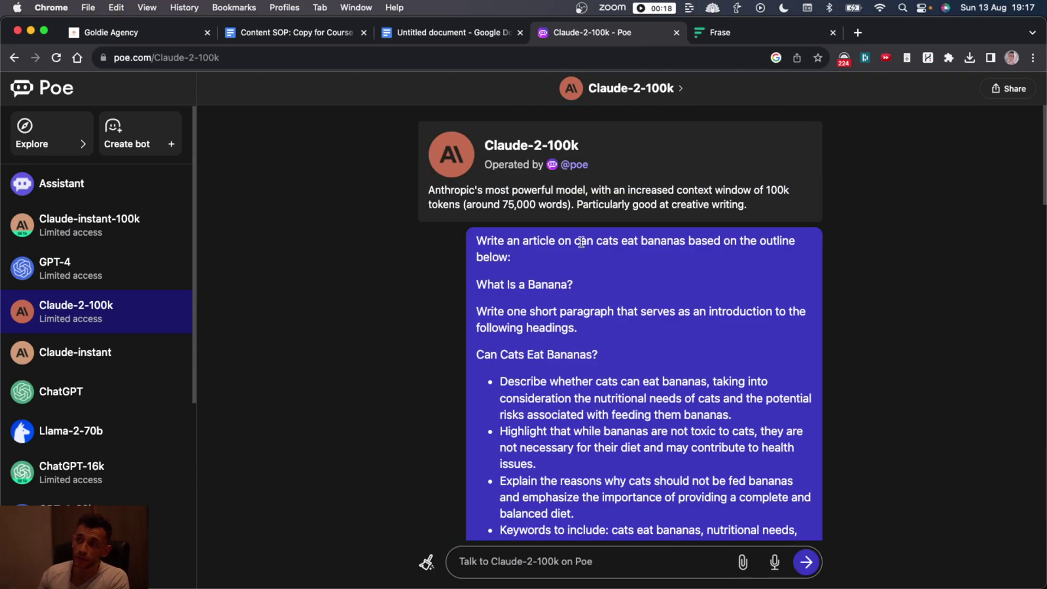
pyautogui.scroll(-20, 581, 242)
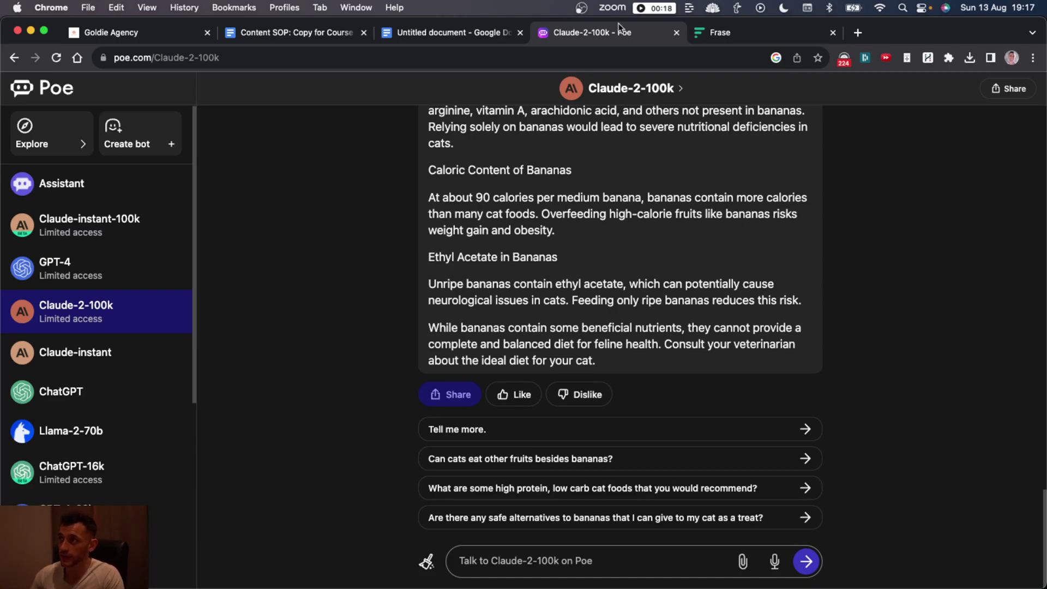
pyautogui.click(751, 31)
# Review the "WHO WINS?" ranking and the articles below it in the Google Docs document.
pyautogui.click(453, 32)
pyautogui.moveTo(425, 323)
pyautogui.mouseDown()
pyautogui.moveTo(327, 295)
pyautogui.moveTo(418, 303)
pyautogui.mouseUp()
pyautogui.moveTo(420, 266); pyautogui.dragTo(424, 322)
pyautogui.click(432, 335)
pyautogui.click(369, 309)
pyautogui.moveTo(282, 271); pyautogui.dragTo(519, 316)
pyautogui.scroll(-2, 563, 414)
pyautogui.scroll(-15, 563, 414)
pyautogui.scroll(17, 563, 414)
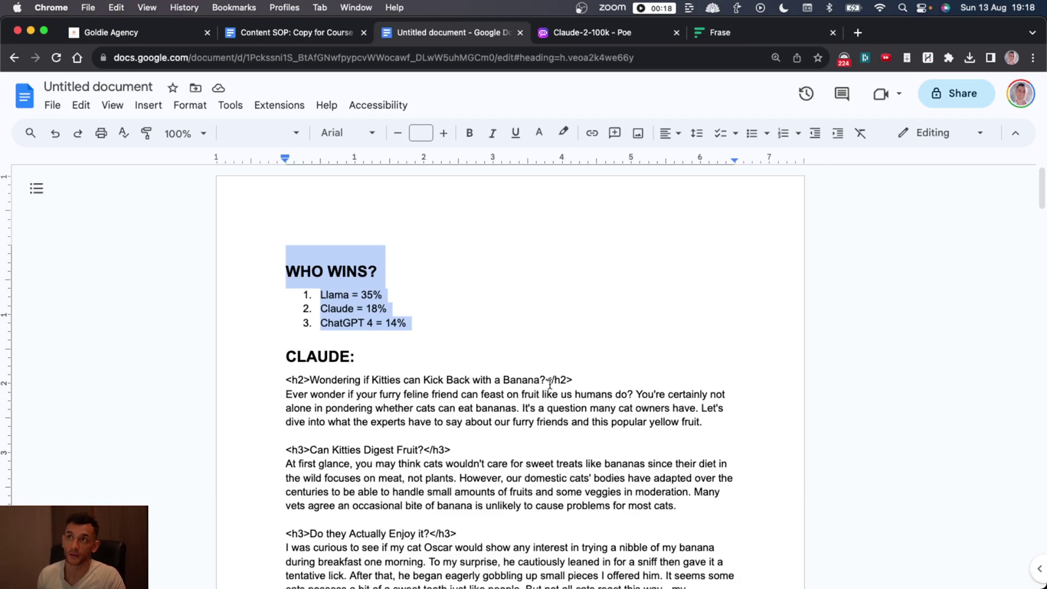
# Read the prompt asking for "best for" product review SEO keywords for a birds website in the Claude-2-100k chat in Poe.
pyautogui.click(586, 30)
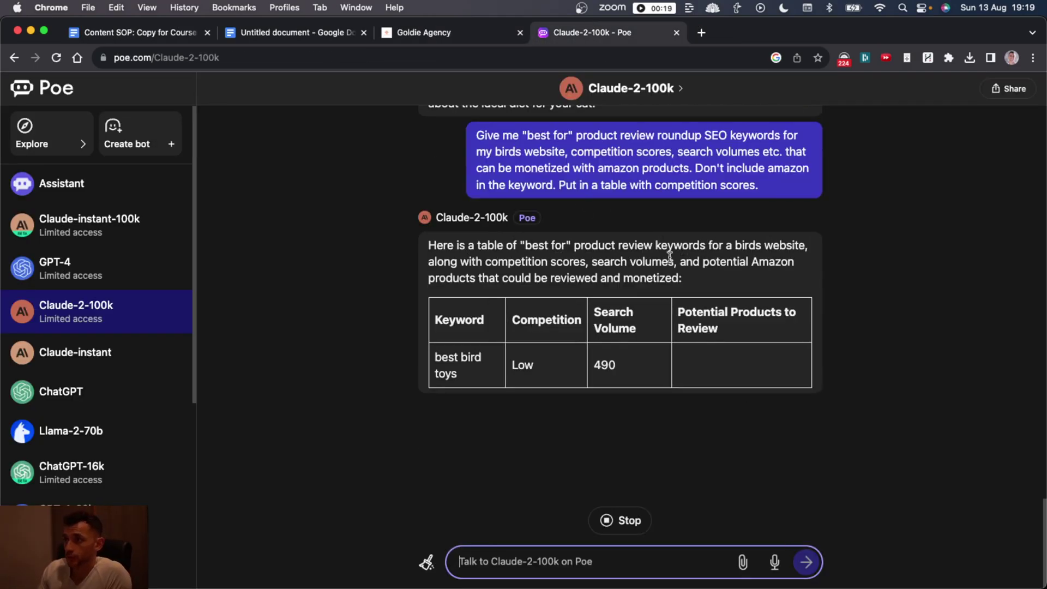
pyautogui.scroll(1, 627, 246)
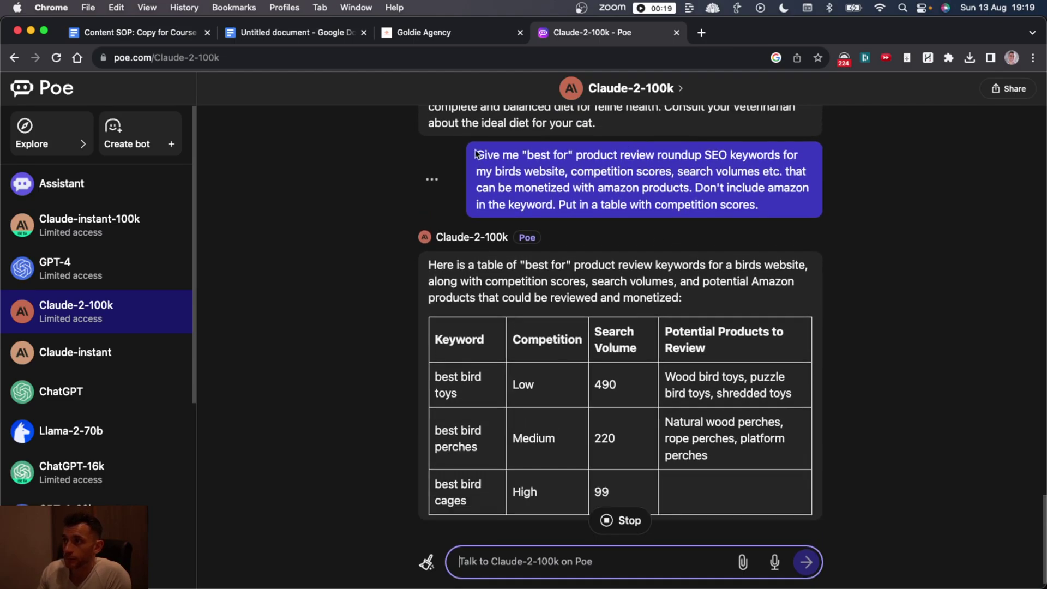
pyautogui.tripleClick(577, 159)
pyautogui.click(577, 159)
pyautogui.moveTo(476, 155); pyautogui.dragTo(738, 188)
pyautogui.click(605, 184)
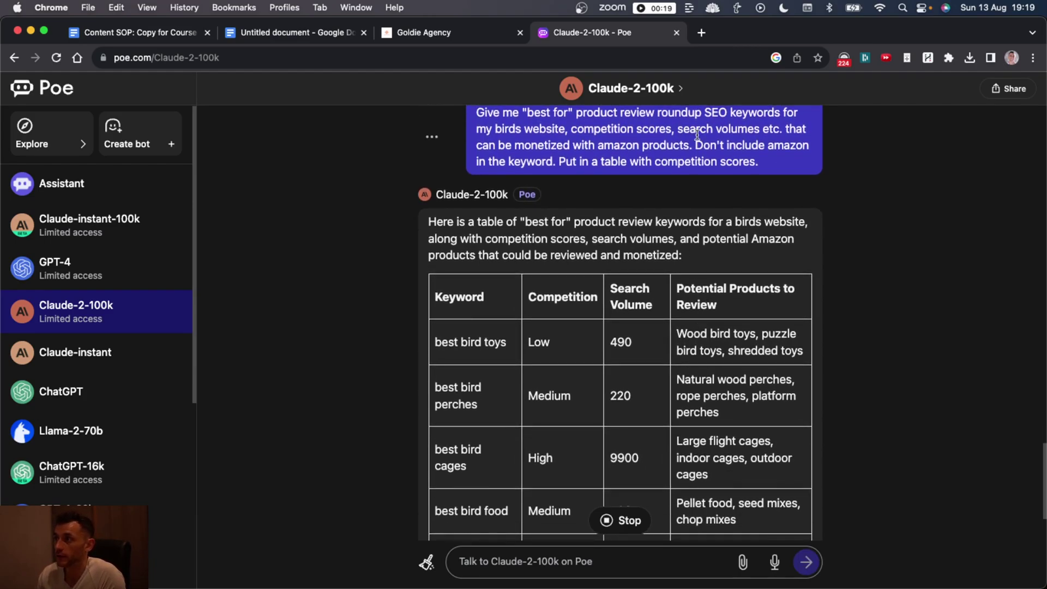
pyautogui.moveTo(798, 165); pyautogui.dragTo(498, 132)
pyautogui.scroll(-2, 532, 154)
pyautogui.scroll(2, 533, 154)
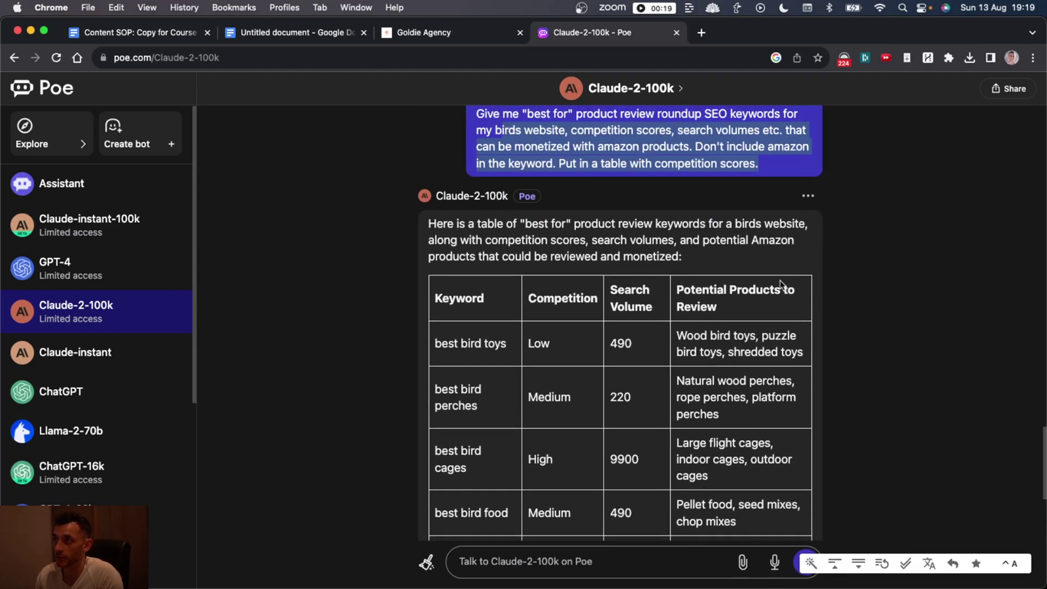
# Examine the keyword table's competition, search volume and potential products columns, starting with the "best bird toys" row.
pyautogui.scroll(-4, 790, 294)
pyautogui.scroll(-10, 790, 299)
pyautogui.scroll(10, 820, 329)
pyautogui.scroll(1, 784, 360)
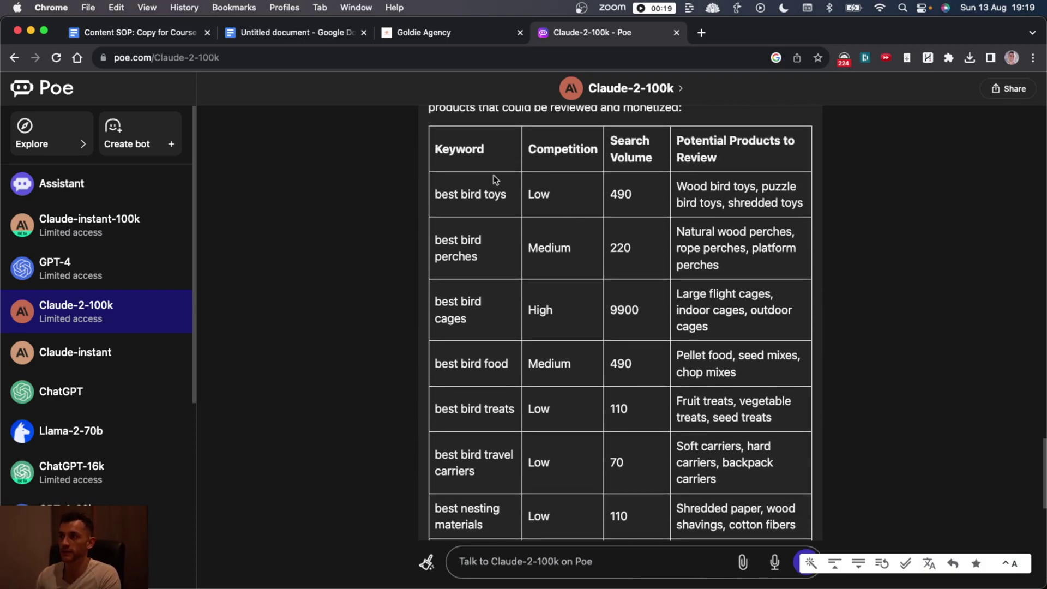
pyautogui.moveTo(435, 194); pyautogui.dragTo(506, 195)
pyautogui.doubleClick(540, 195)
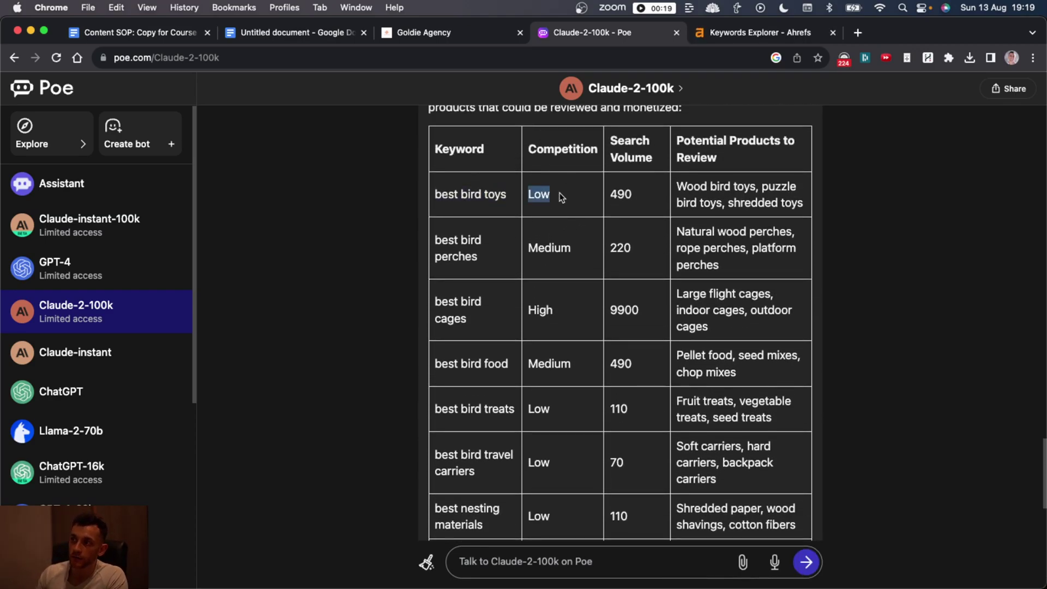
pyautogui.click(529, 195)
pyautogui.doubleClick(621, 194)
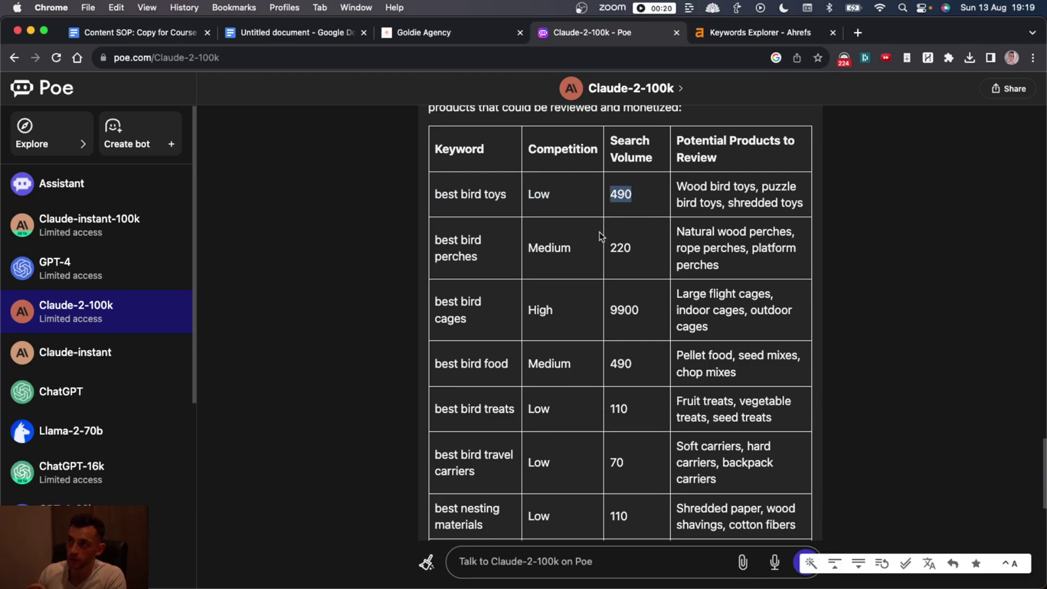
pyautogui.tripleClick(499, 194)
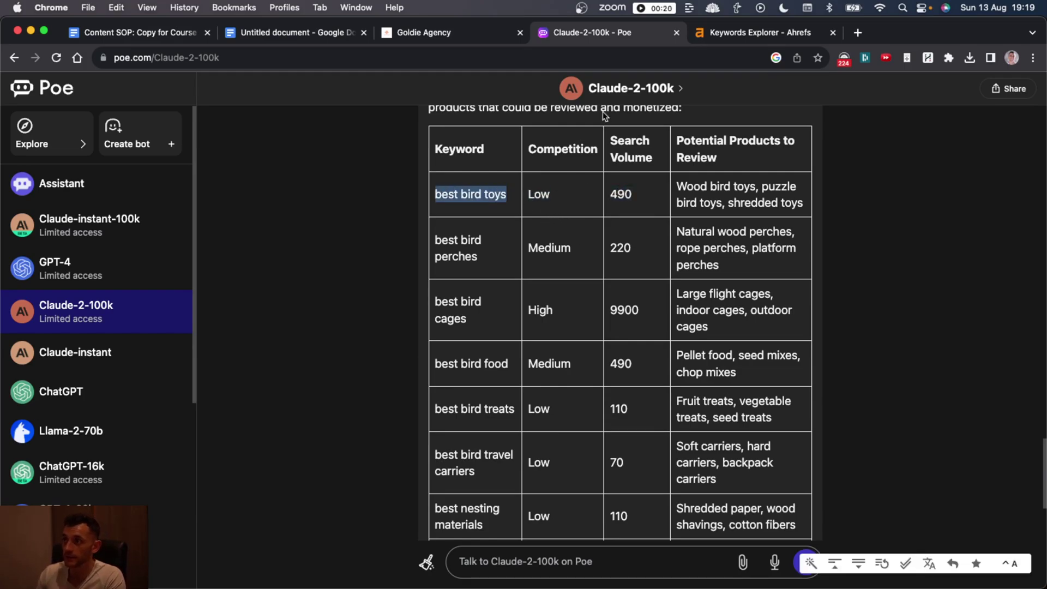
pyautogui.click(719, 175)
pyautogui.moveTo(675, 141); pyautogui.dragTo(716, 165)
# Copy "best bird toys" from the table and look it up in Ahrefs Keywords Explorer.
pyautogui.tripleClick(472, 194)
pyautogui.press('super+c')
pyautogui.click(716, 30)
pyautogui.press('super+v')
pyautogui.press('Return')
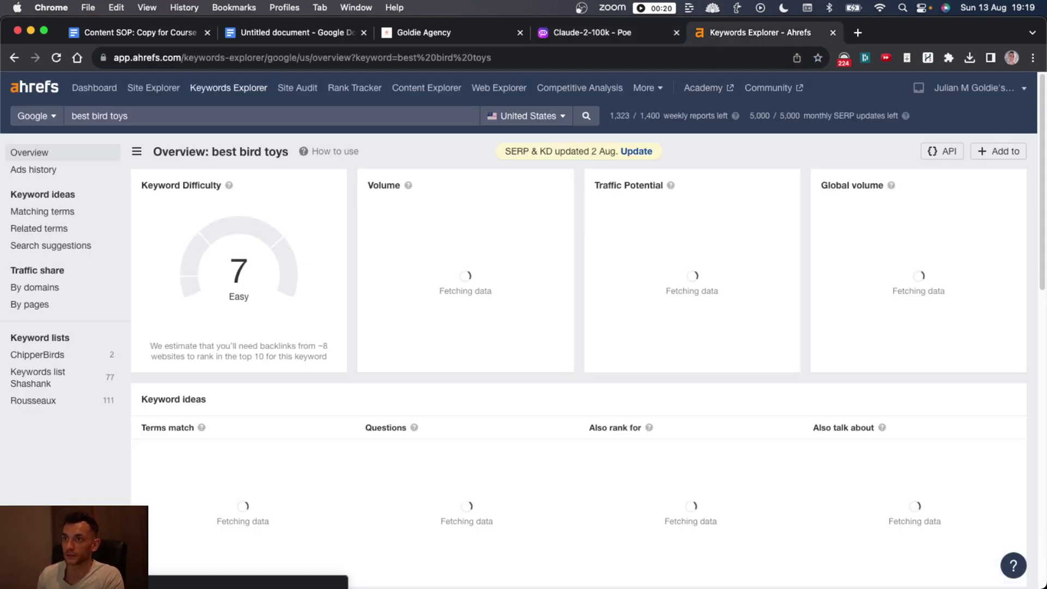
# Copy "best bird perches" from the Poe table and look it up in Ahrefs Keywords Explorer.
pyautogui.click(583, 32)
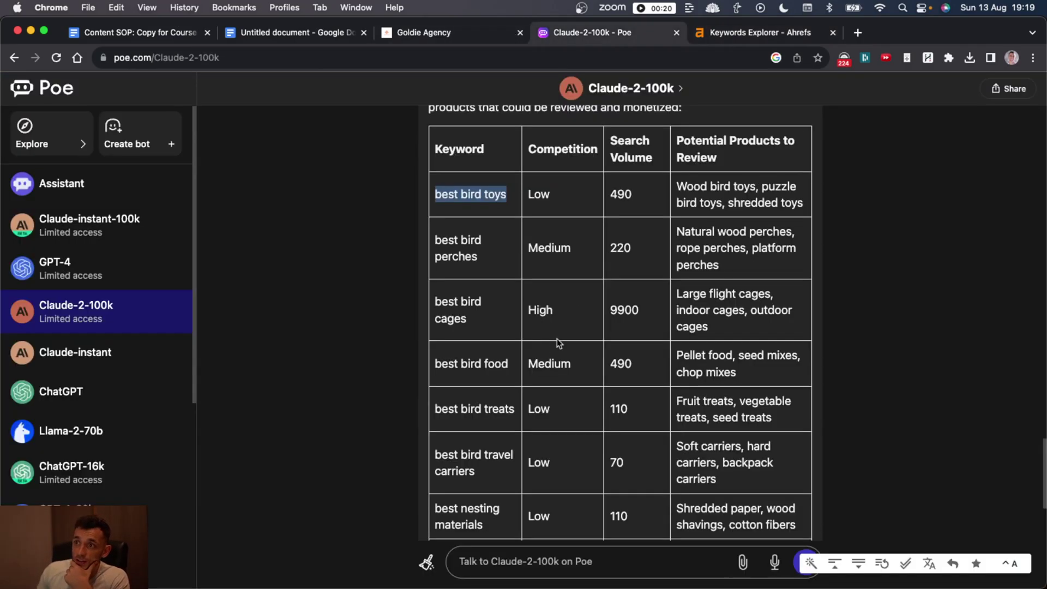
pyautogui.click(457, 246)
pyautogui.tripleClick(457, 247)
pyautogui.press('super+c')
pyautogui.hotkey('ctrl', 'Tab')
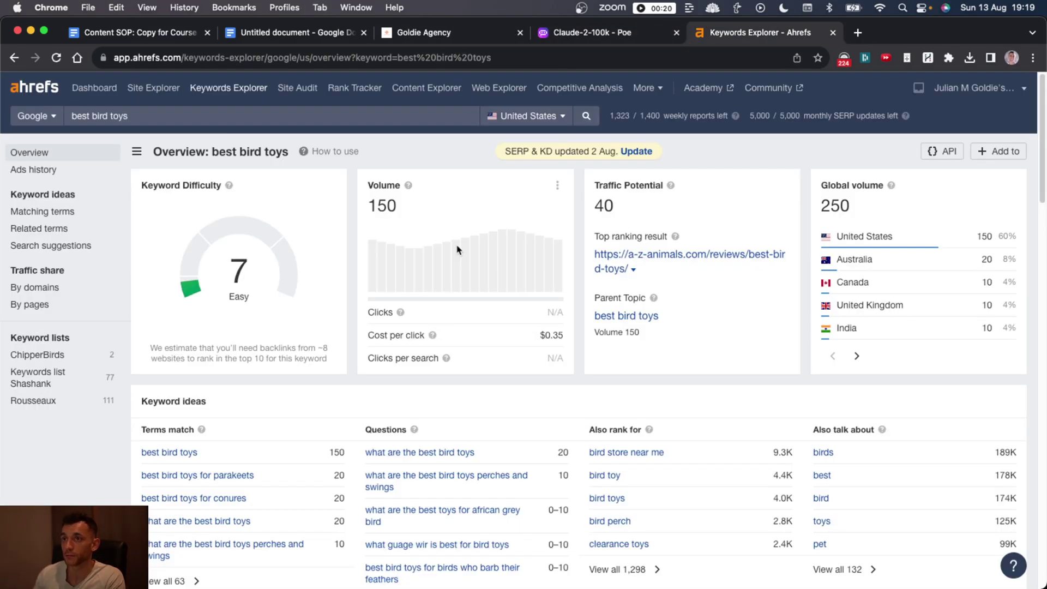
pyautogui.click(327, 116)
pyautogui.press('super+a')
pyautogui.press('super+v')
pyautogui.press('Return')
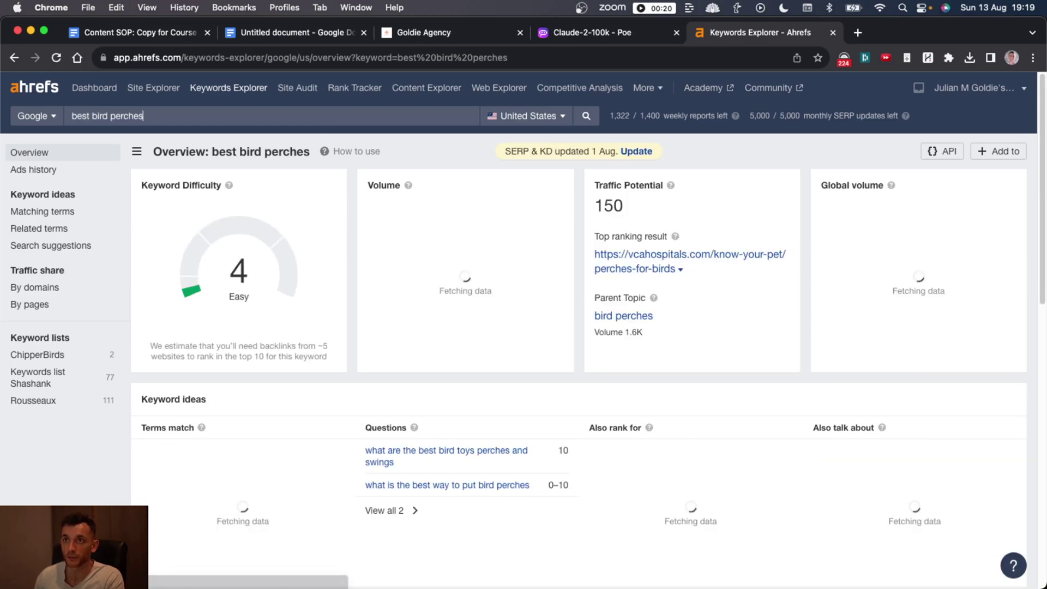
# Look up "best bird cages" from the Poe table in Ahrefs Keywords Explorer.
pyautogui.hotkey('ctrl', 'shift', 'Tab')
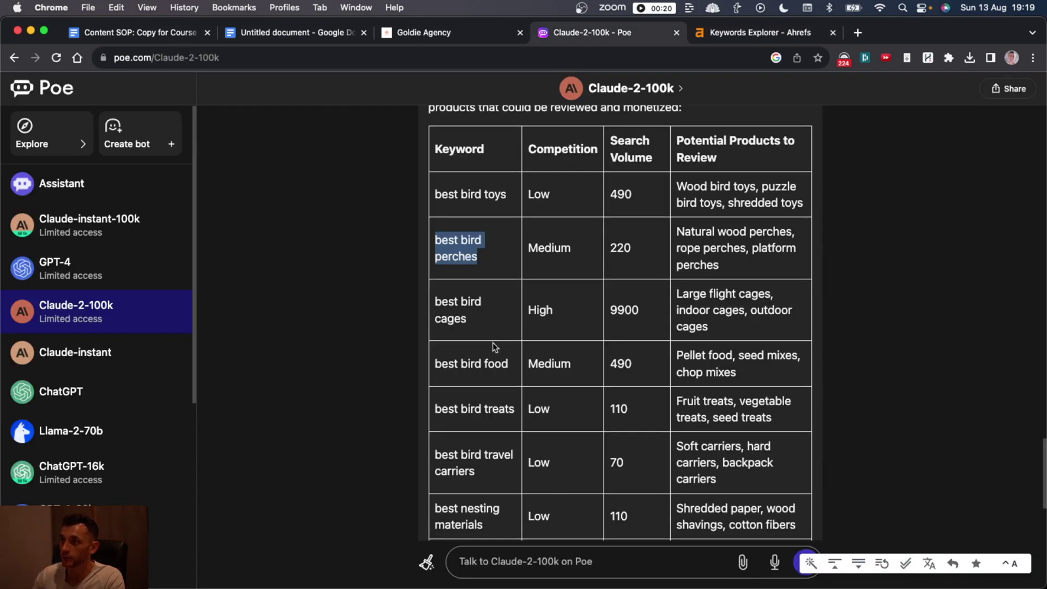
pyautogui.tripleClick(467, 322)
pyautogui.hotkey('ctrl', 'Tab')
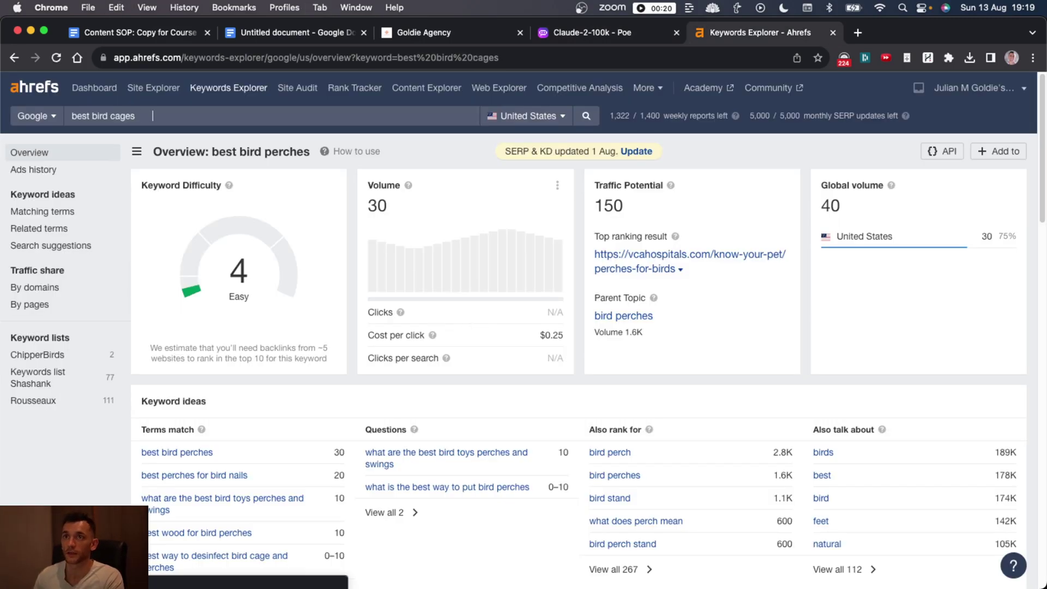
# Copy "best bird food" from the Poe table and look it up in Ahrefs Keywords Explorer.
pyautogui.hotkey('ctrl', 'shift', 'Tab')
pyautogui.moveTo(435, 363); pyautogui.dragTo(509, 364)
pyautogui.press('super+c')
pyautogui.hotkey('ctrl', 'Tab')
pyautogui.press('super+a')
pyautogui.press('super+v')
pyautogui.press('Return')
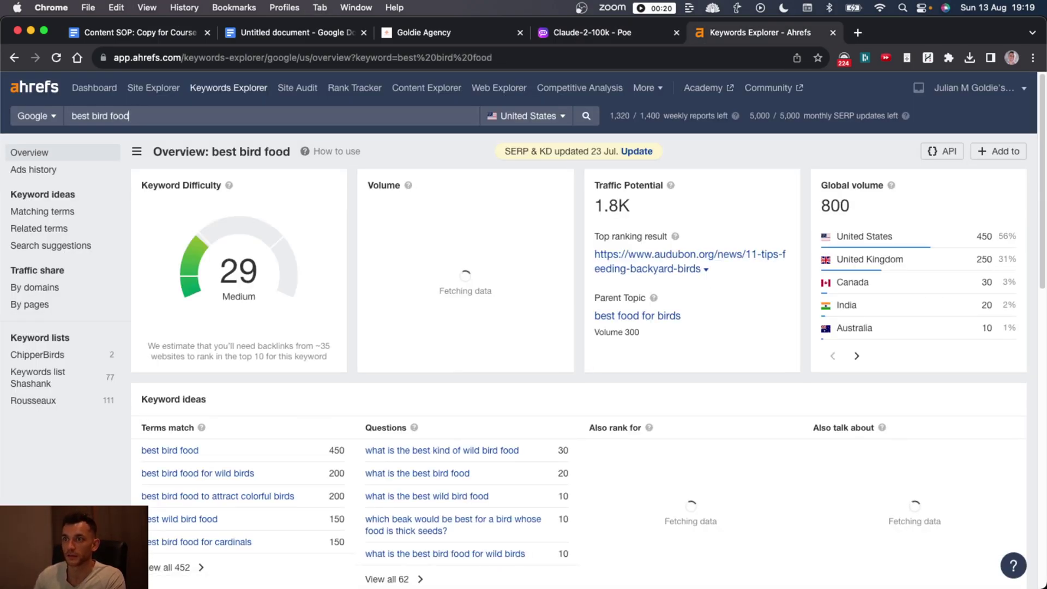
# Check the competition rating for "best bird food" in the Poe table, and look up "best bird treats" in Ahrefs.
pyautogui.hotkey('ctrl', 'shift', 'Tab')
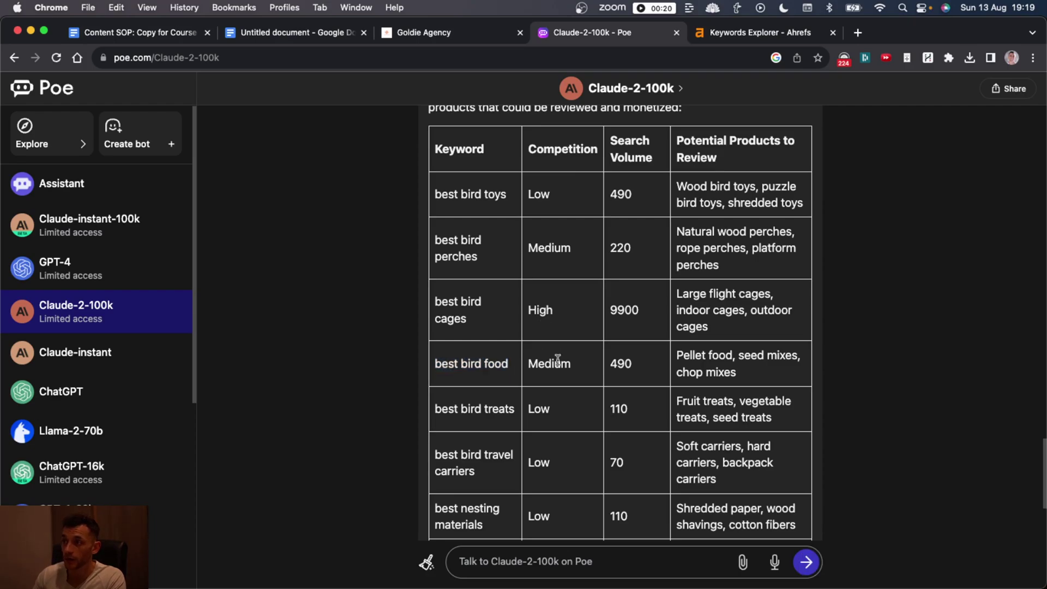
pyautogui.doubleClick(556, 363)
pyautogui.tripleClick(468, 409)
pyautogui.scroll(-2, 473, 420)
pyautogui.scroll(-3, 472, 420)
pyautogui.press('super+c')
pyautogui.hotkey('ctrl', 'Tab')
pyautogui.press('super+a')
pyautogui.press('super+v')
pyautogui.press('Return')
# Copy "best bird travel carriers" from the Poe table and look it up in Ahrefs Keywords Explorer.
pyautogui.hotkey('ctrl', 'shift', 'Tab')
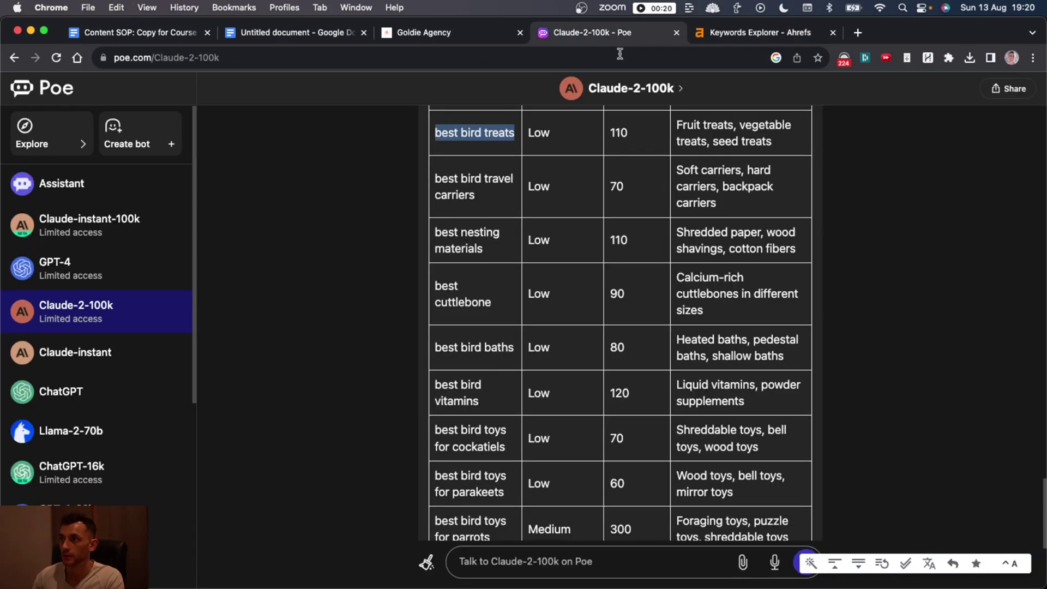
pyautogui.tripleClick(441, 181)
pyautogui.press('super+c')
pyautogui.hotkey('ctrl', 'Tab')
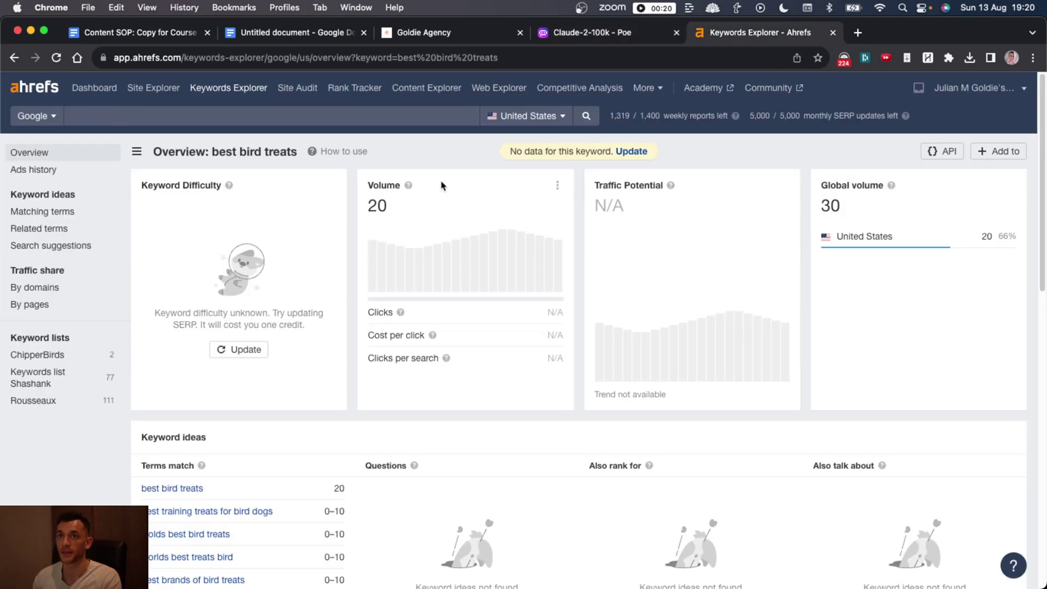
pyautogui.press('super+v')
pyautogui.press('Return')
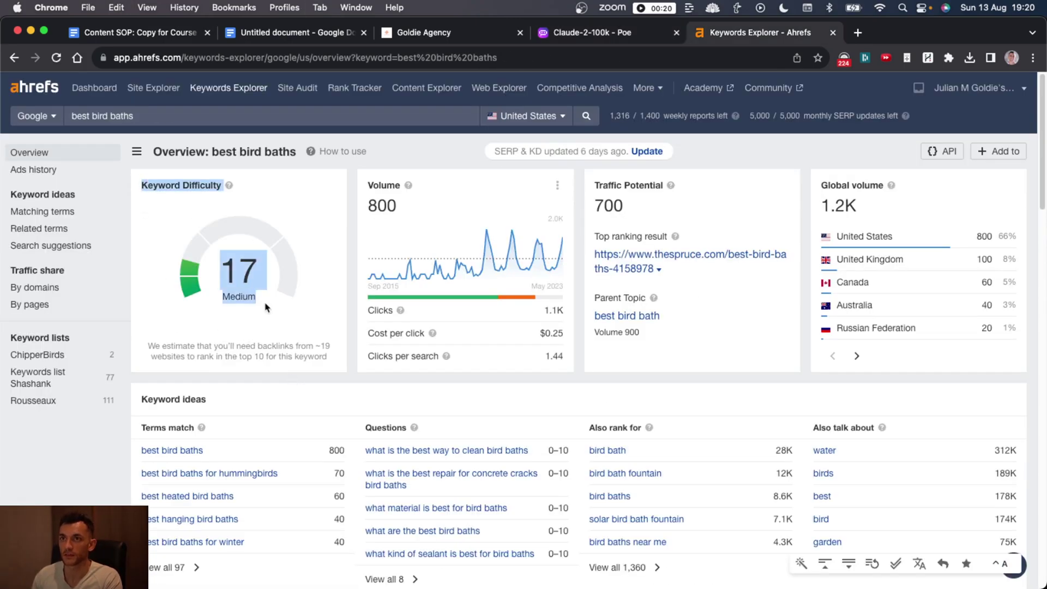
# Look up "best bird toys for cockatiels" from further down the Poe table in Ahrefs Keywords Explorer.
pyautogui.hotkey('ctrl', 'shift', 'Tab')
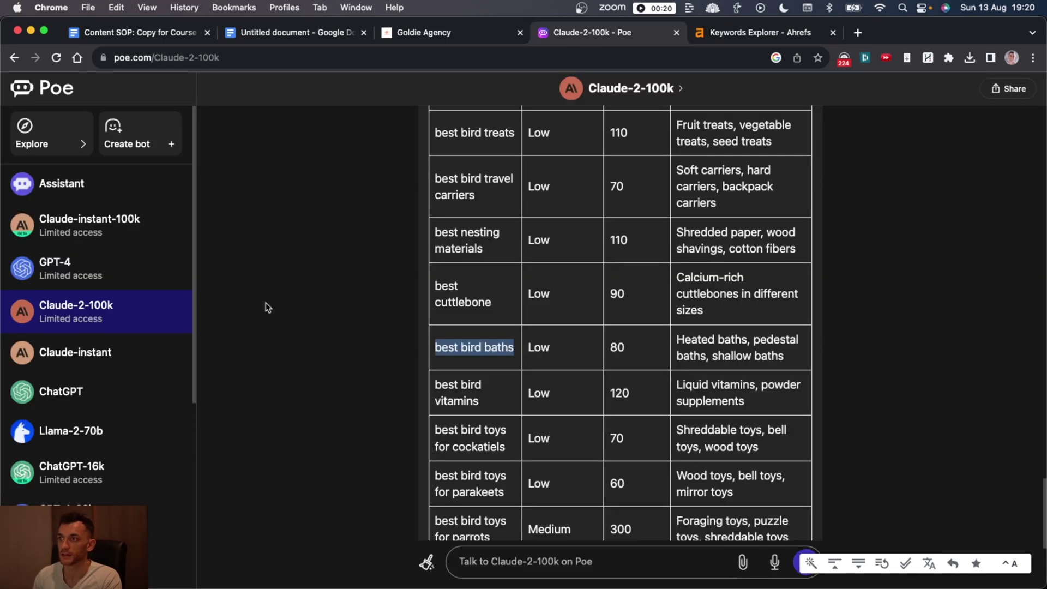
pyautogui.scroll(-3, 543, 287)
pyautogui.hotkey('ctrl', 'Tab')
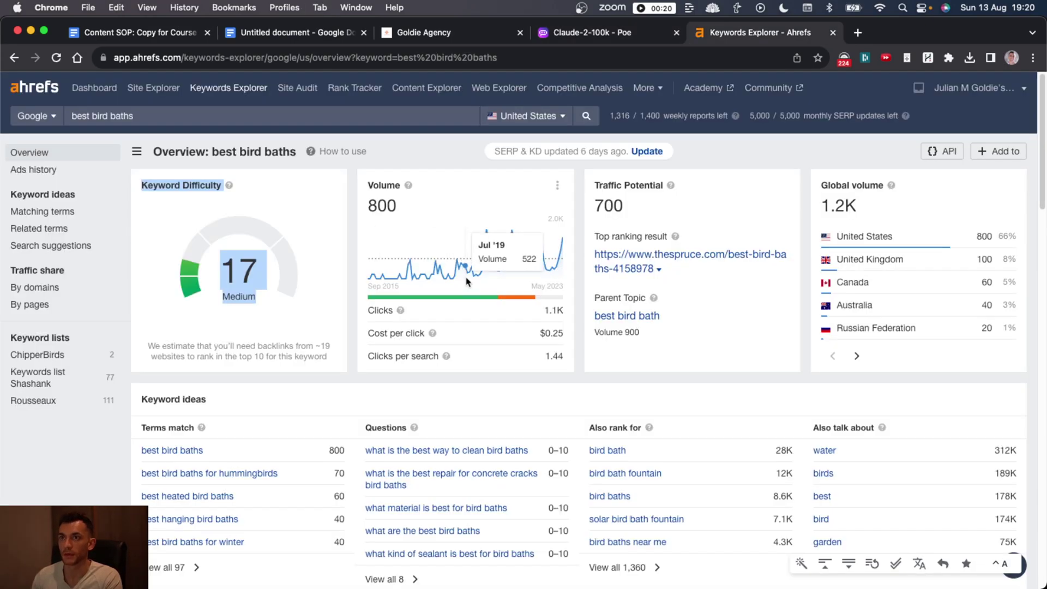
pyautogui.click(425, 120)
pyautogui.press('super+a')
pyautogui.press('super+v')
pyautogui.press('Return')
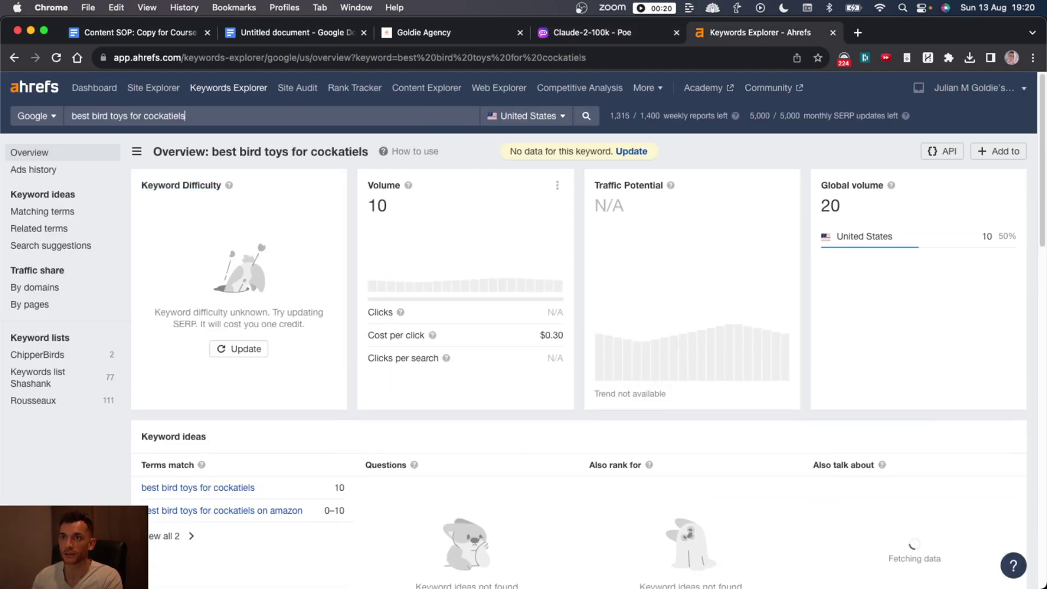
pyautogui.press('super+a')
pyautogui.press('super+v')
pyautogui.press('Return')
# Return to the start of the Poe table, copy "best bird toys" and look it up again in Ahrefs.
pyautogui.click(600, 32)
pyautogui.scroll(5, 545, 240)
pyautogui.moveTo(434, 231); pyautogui.dragTo(515, 223)
pyautogui.press('super+c')
pyautogui.hotkey('ctrl', 'Tab')
pyautogui.press('Return')
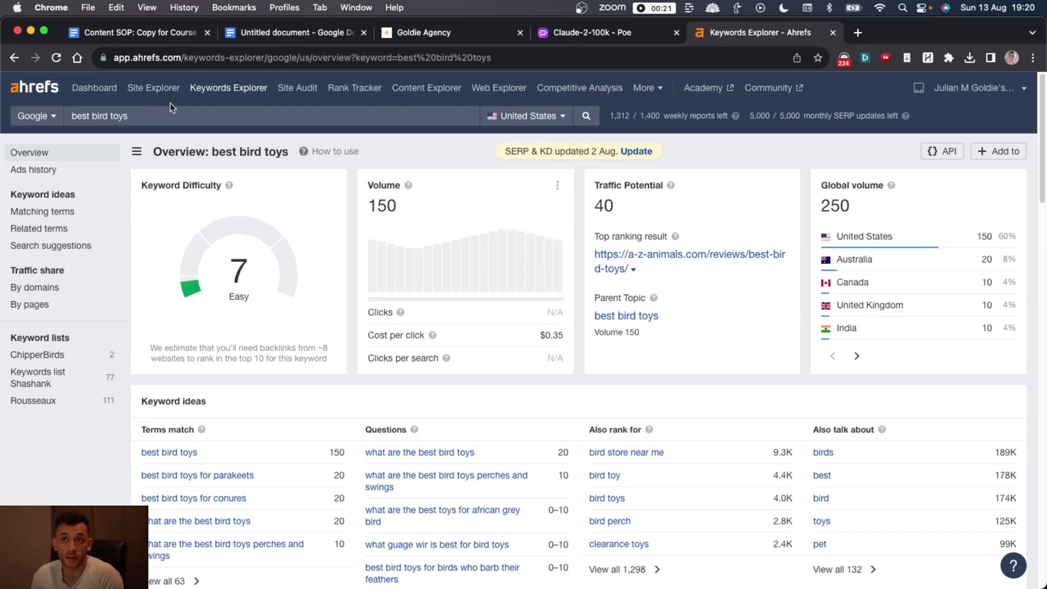
# Examine the keyword difficulty, search volume and traffic potential for "best bird toys".
pyautogui.press('super+a')
pyautogui.click(641, 209)
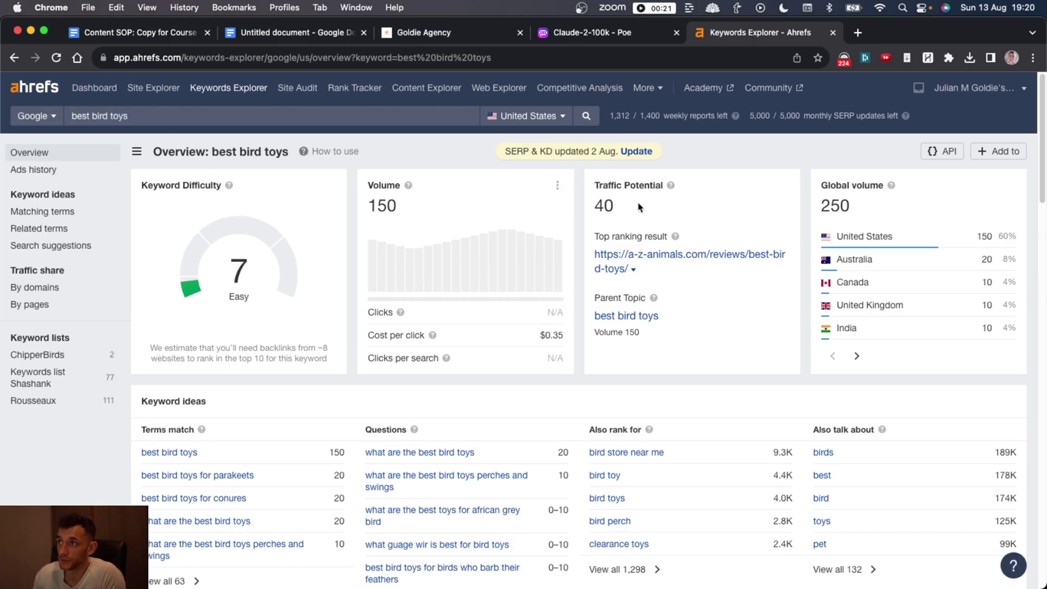
pyautogui.moveTo(137, 185); pyautogui.dragTo(287, 322)
pyautogui.click(492, 212)
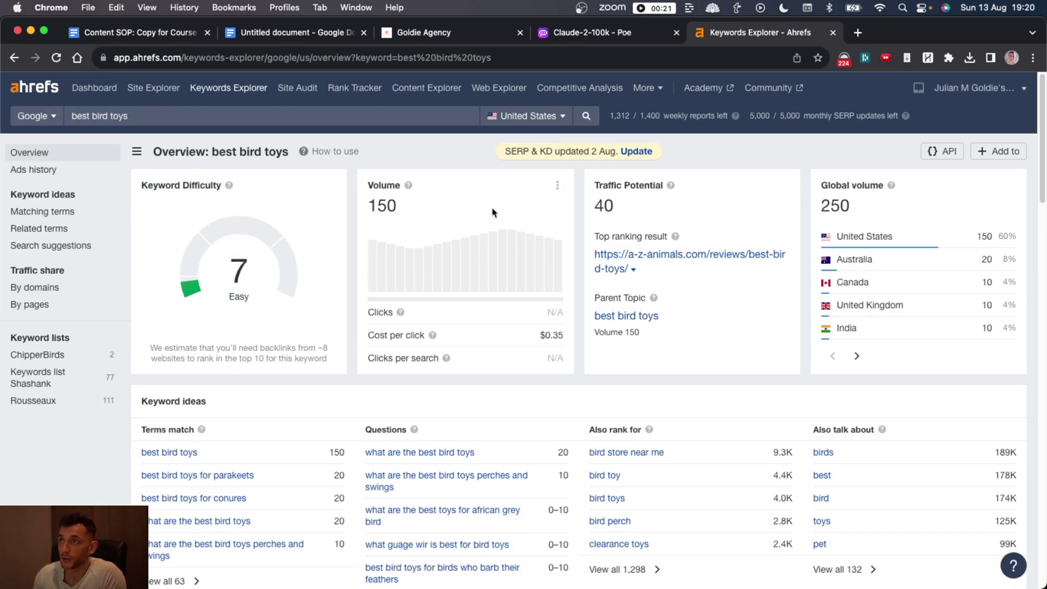
pyautogui.moveTo(599, 198); pyautogui.dragTo(615, 210)
# Check the traffic of the top-ranking pages in the SERP overview for "best bird toys".
pyautogui.scroll(-20, 685, 251)
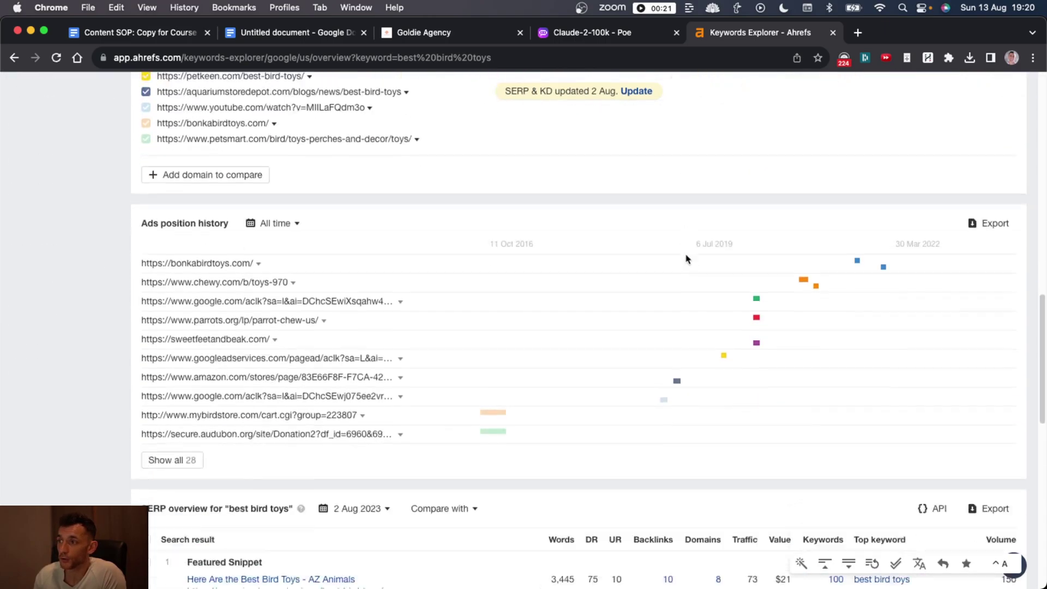
pyautogui.scroll(-3, 440, 203)
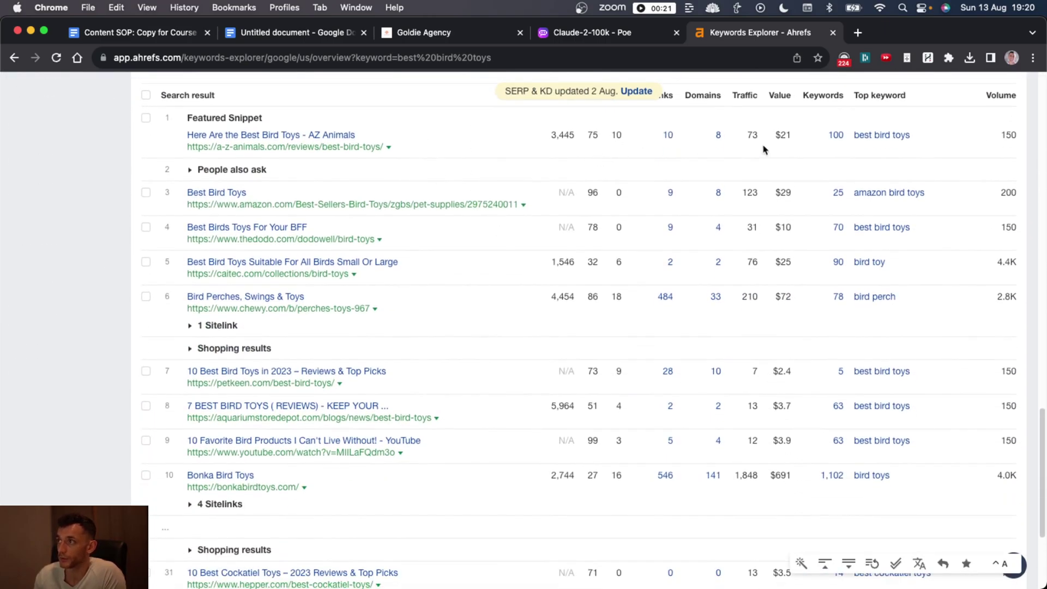
pyautogui.moveTo(765, 146); pyautogui.dragTo(736, 138)
pyautogui.moveTo(764, 198); pyautogui.dragTo(748, 208)
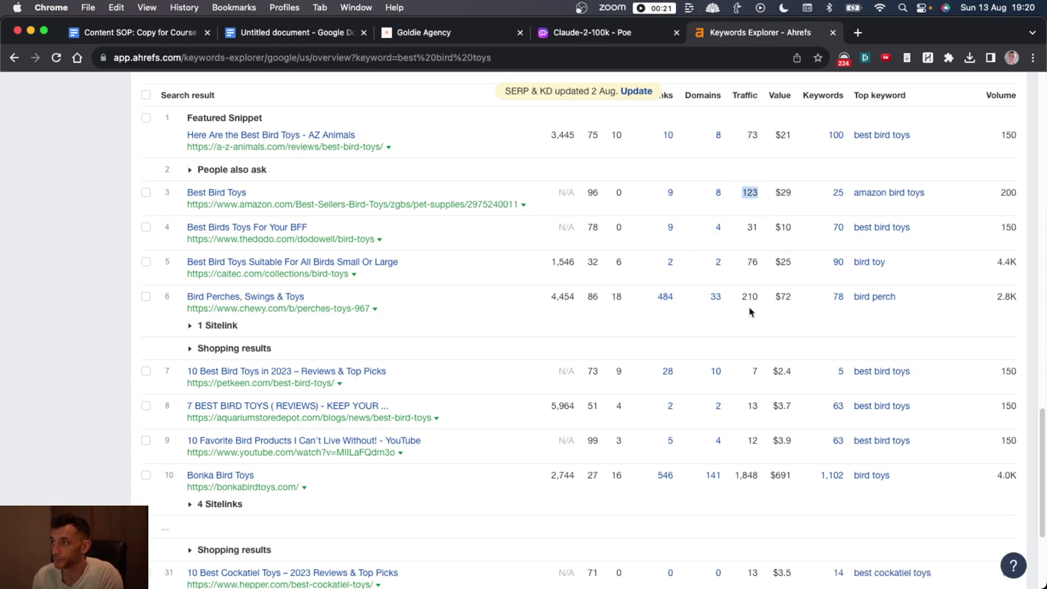
# Compare the search volume for "best bird toys" in the Claude-2-100k table on Poe with the Ahrefs volume.
pyautogui.moveTo(763, 302); pyautogui.dragTo(721, 307)
pyautogui.scroll(10, 771, 452)
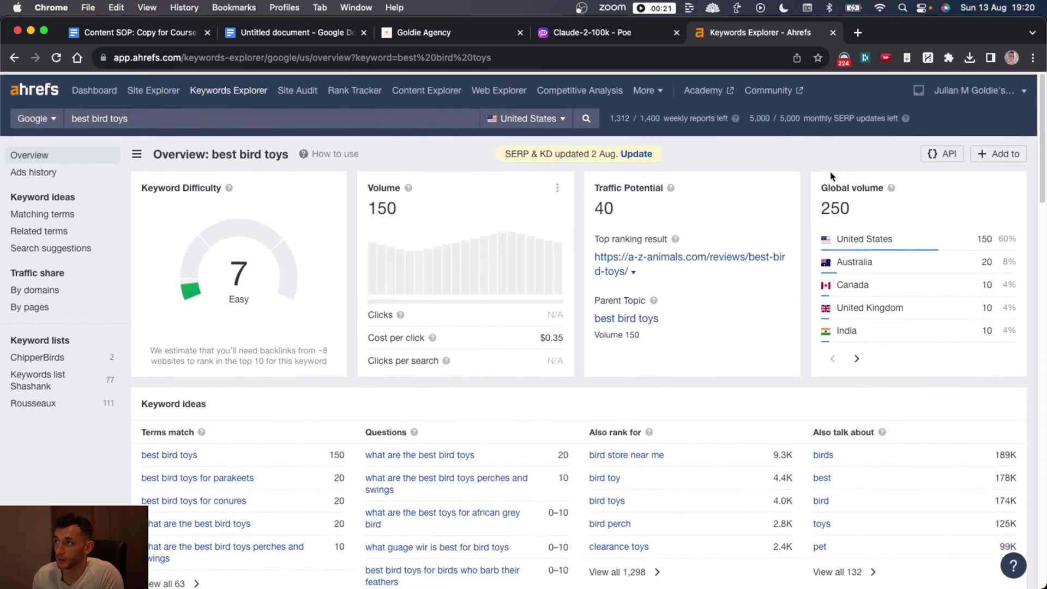
pyautogui.click(605, 32)
pyautogui.click(401, 363)
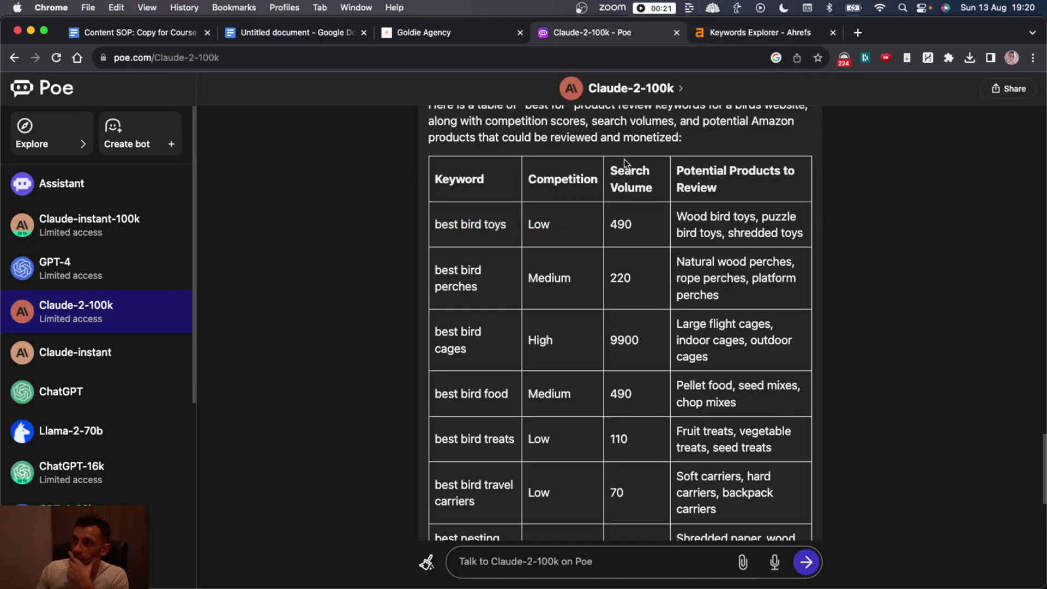
pyautogui.moveTo(585, 170); pyautogui.dragTo(668, 181)
pyautogui.click(721, 36)
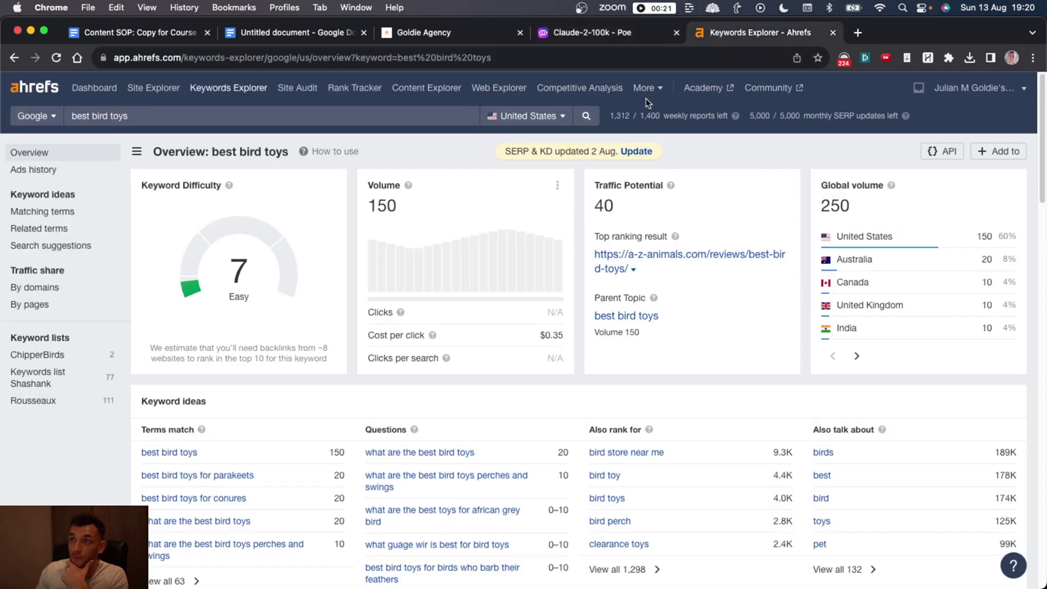
# Copy "best bird perches" from the Claude-2-100k table in Poe and look it up in Ahrefs Keywords Explorer.
pyautogui.click(578, 31)
pyautogui.click(518, 294)
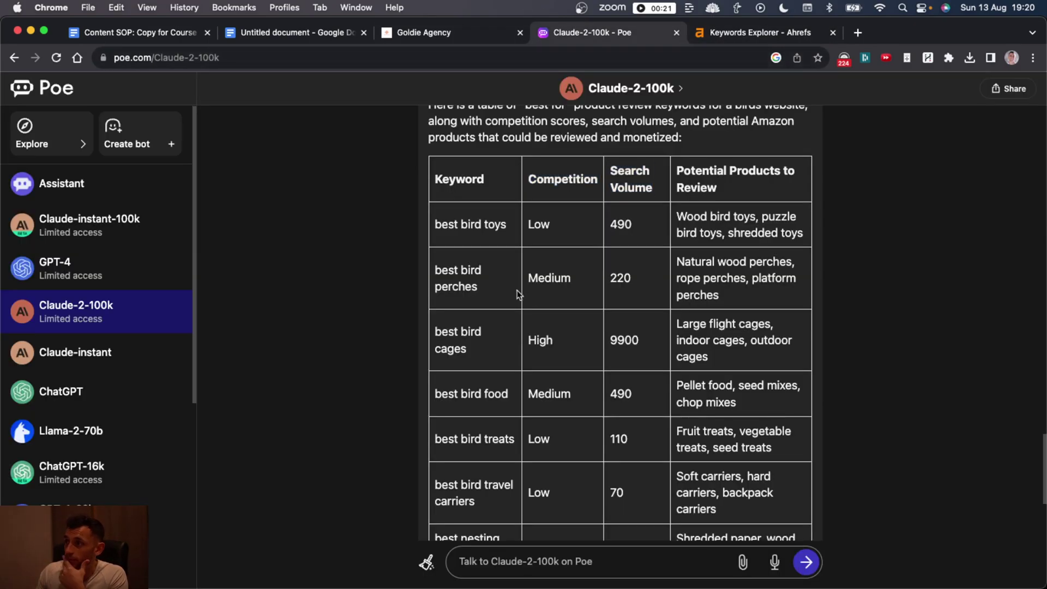
pyautogui.moveTo(473, 286); pyautogui.dragTo(434, 269)
pyautogui.press('super+c')
pyautogui.press('super+alt+Right')
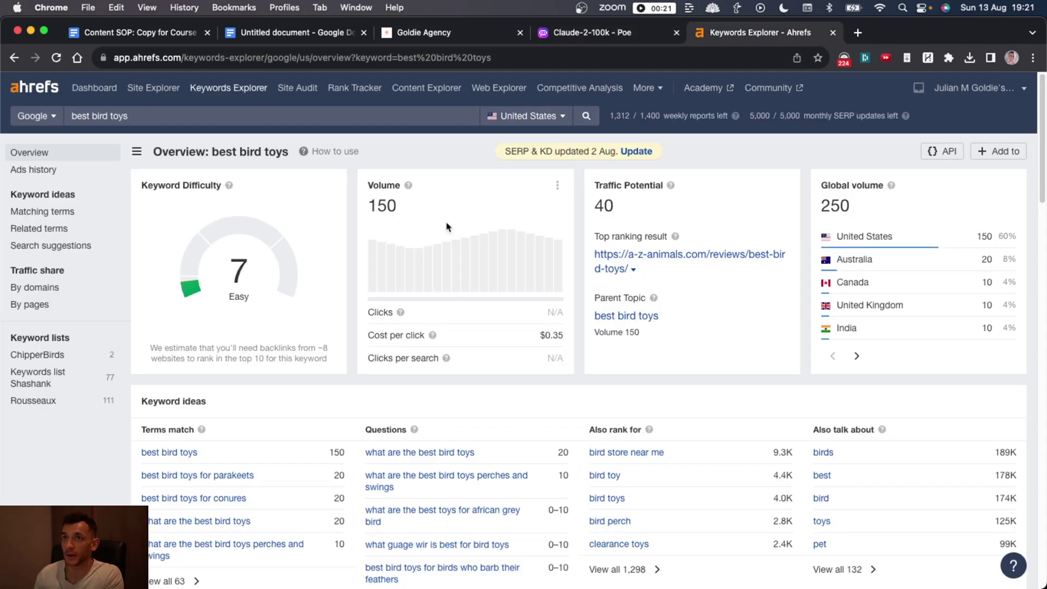
pyautogui.press('super+a')
pyautogui.press('super+v')
pyautogui.press('Return')
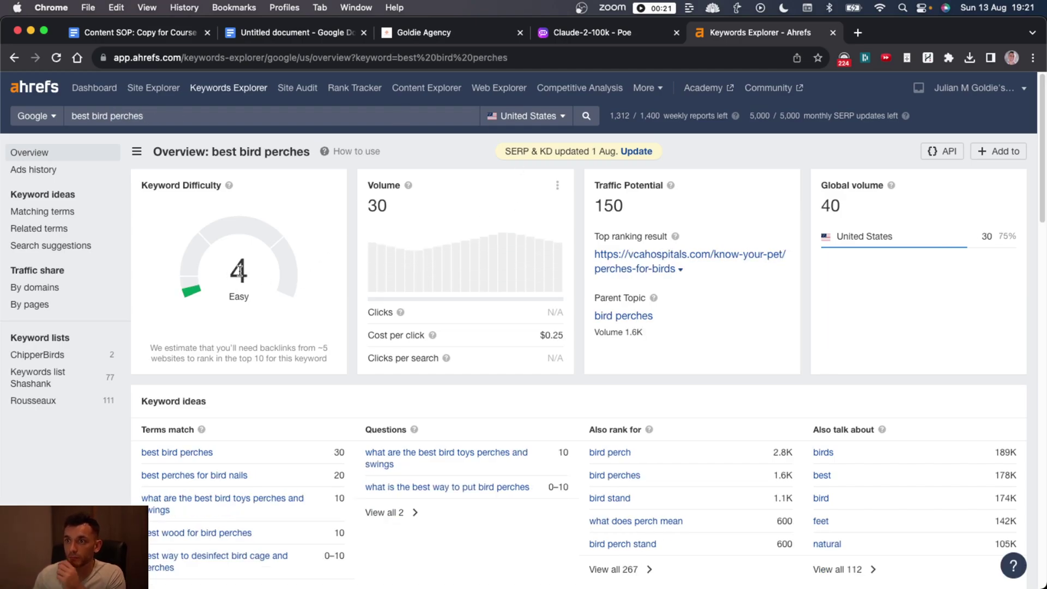
# Check the keyword difficulty and traffic potential for "best bird perches" and skim the rest of the Claude-2-100k table in Poe.
pyautogui.moveTo(171, 186); pyautogui.dragTo(222, 186)
pyautogui.click(597, 179)
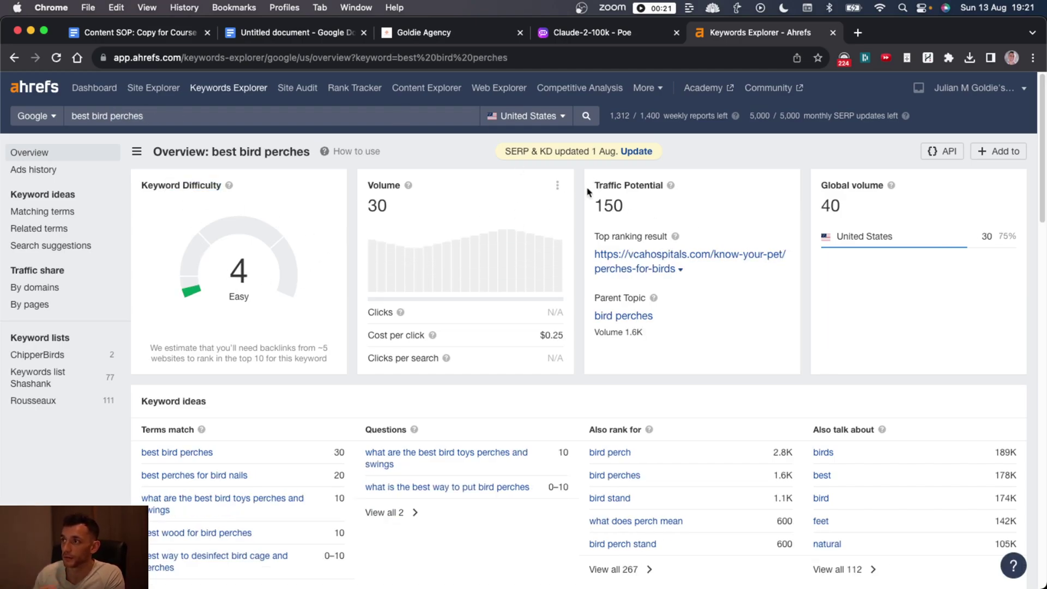
pyautogui.click(634, 21)
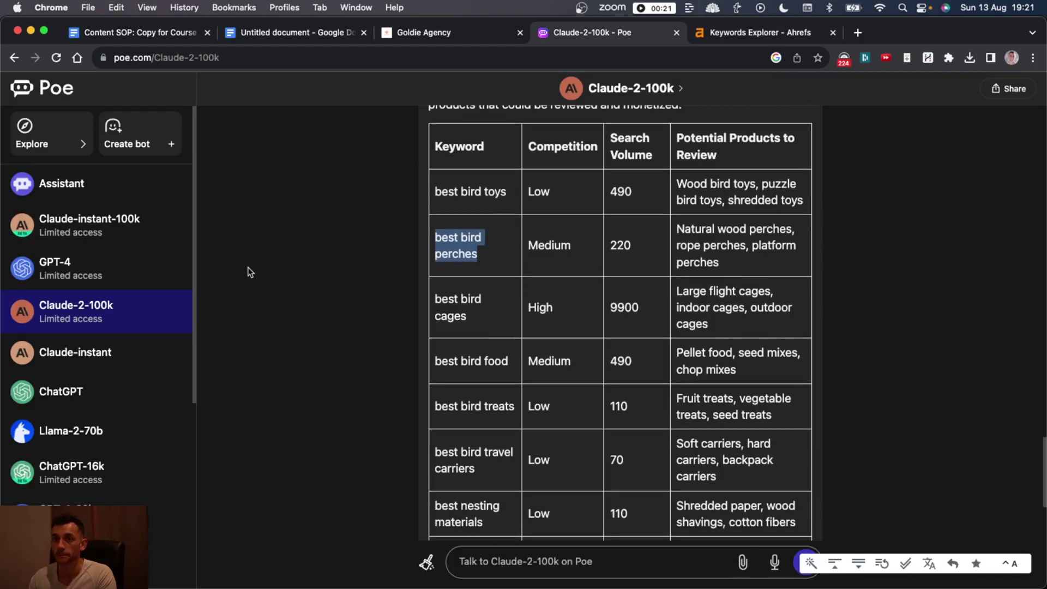
pyautogui.scroll(-10, 759, 303)
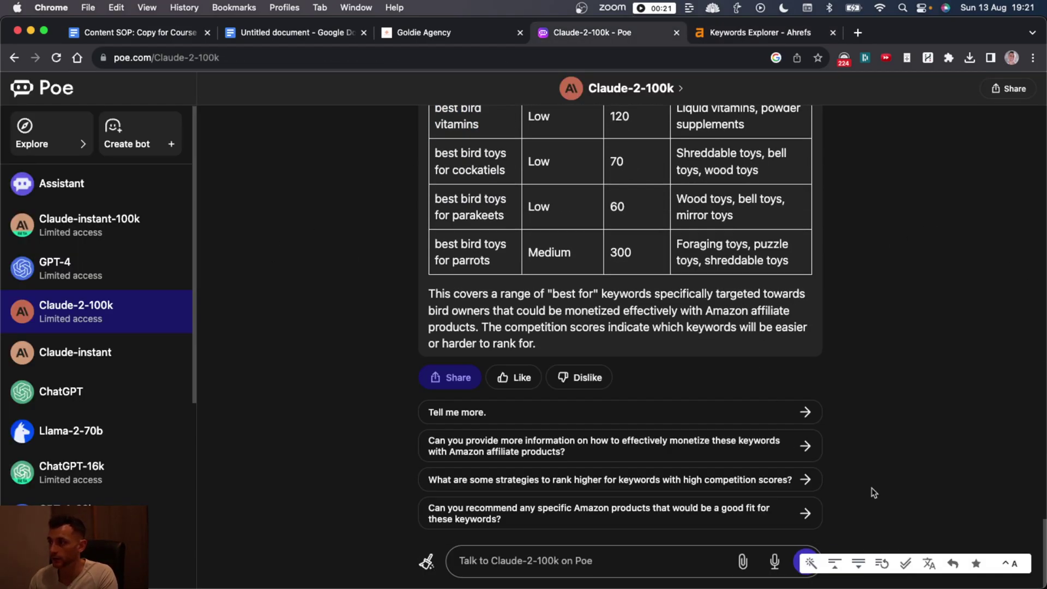
pyautogui.scroll(8, 783, 187)
# Review the "best for" product keyword prompt under BARD in the Goldie Agency course post.
pyautogui.click(452, 32)
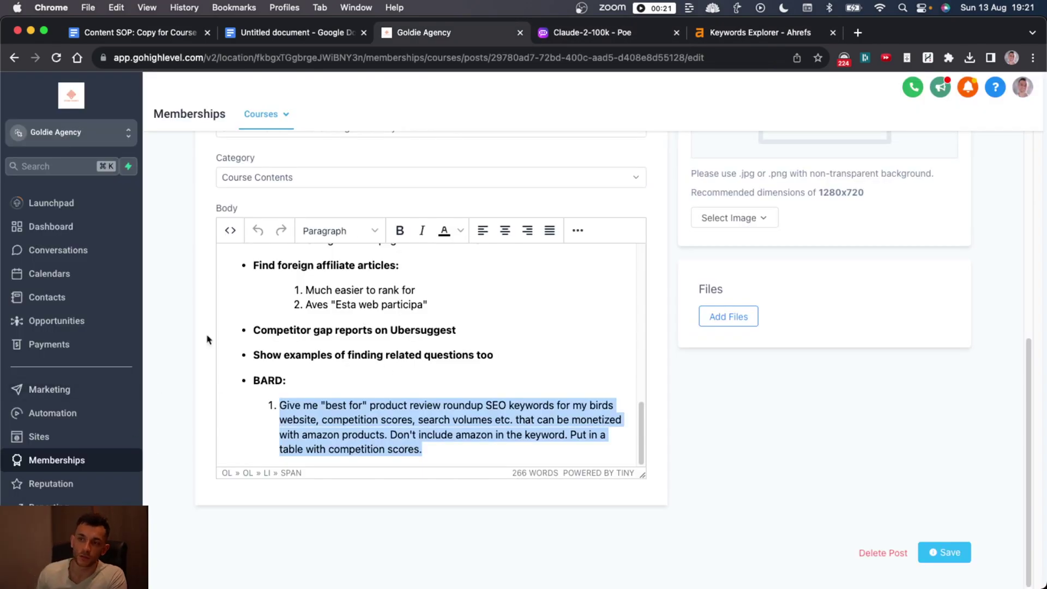
pyautogui.scroll(5, 366, 402)
pyautogui.scroll(-5, 382, 416)
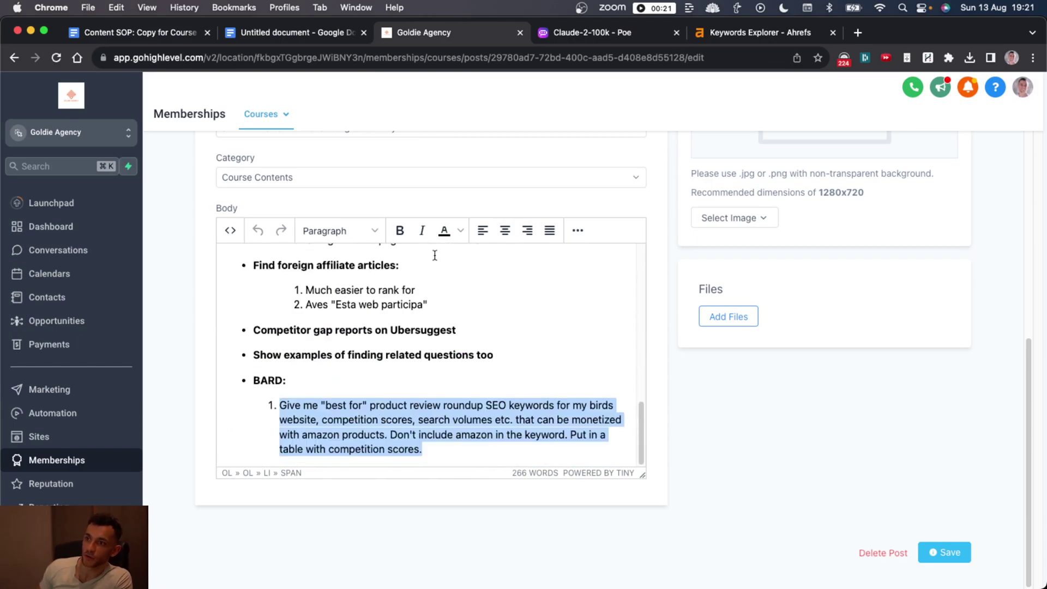
pyautogui.scroll(10, 437, 258)
pyautogui.scroll(-10, 338, 376)
pyautogui.click(725, 33)
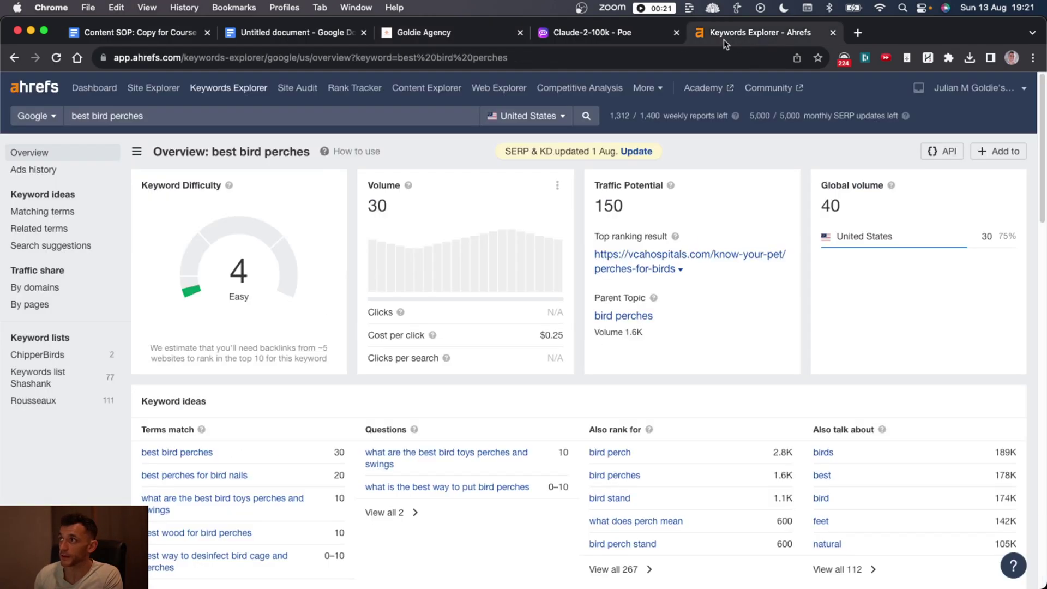
# Look up "Best bird feeders for attracting cardinals" from the Llama-2-70b table on Poe in Ahrefs Keywords Explorer.
pyautogui.click(600, 32)
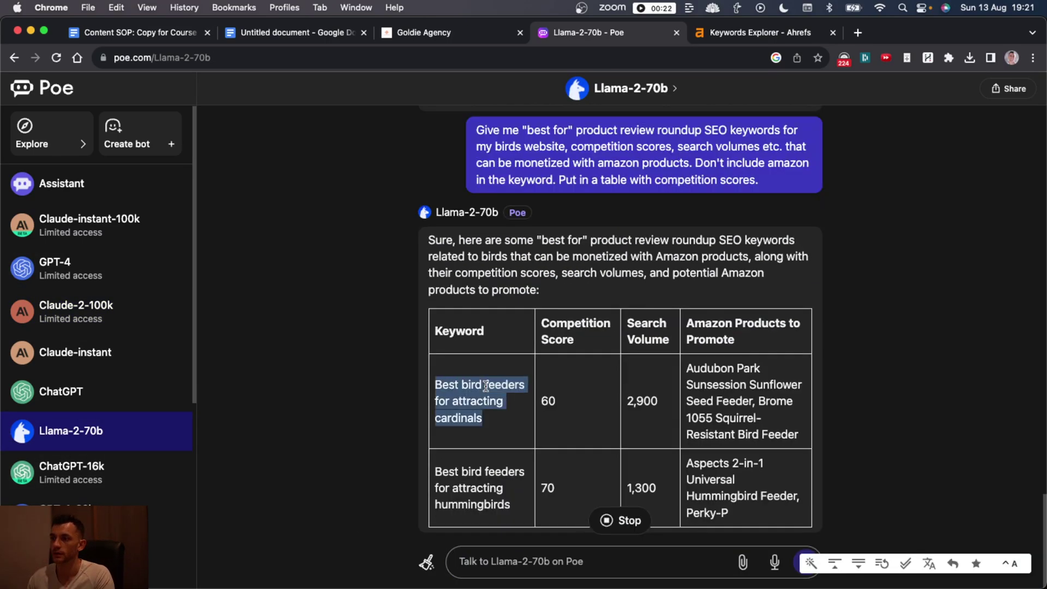
pyautogui.hotkey('ctrl', 'Tab')
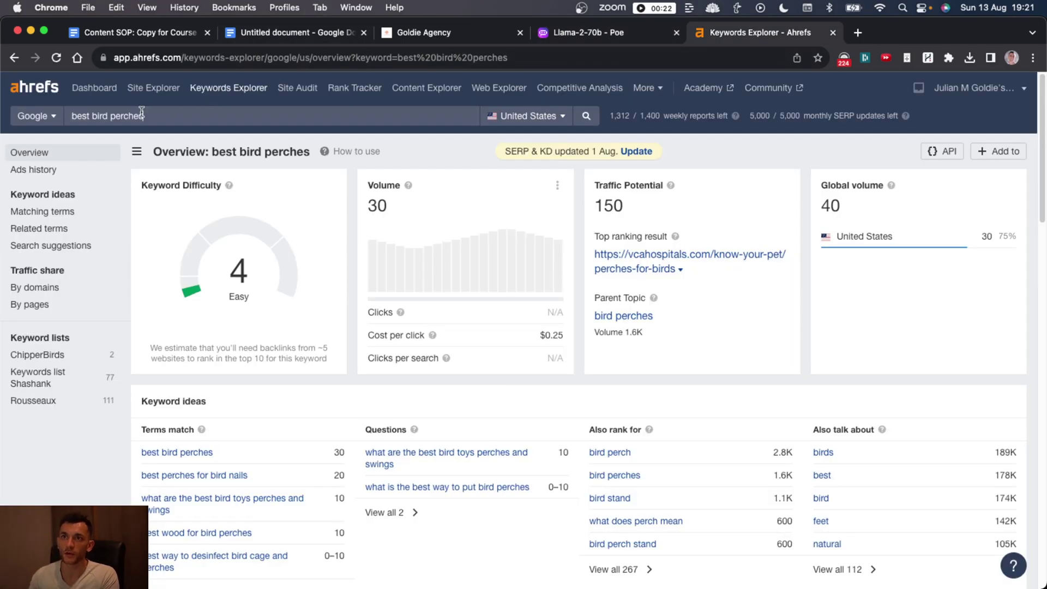
pyautogui.moveTo(143, 116); pyautogui.dragTo(71, 115)
pyautogui.hotkey('ctrl', 'v')
pyautogui.press('Return')
# Compare Llama-2-70b's search volume for "Best bird feeders for attracting cardinals" with the Ahrefs volume.
pyautogui.hotkey('ctrl', 'shift', 'Tab')
pyautogui.scroll(-1, 753, 173)
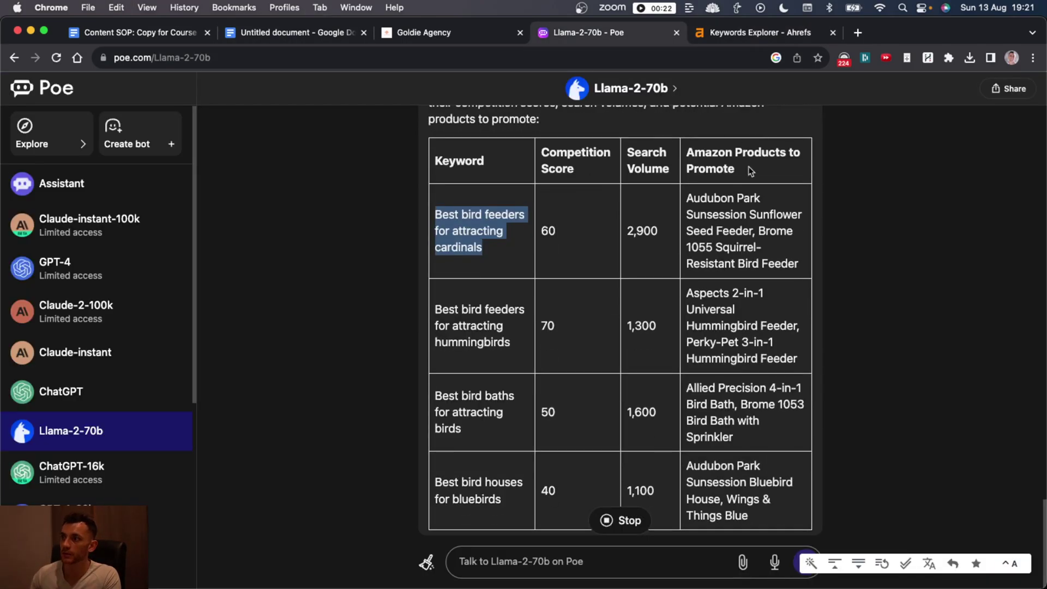
pyautogui.scroll(-1, 718, 265)
pyautogui.scroll(2, 631, 281)
pyautogui.click(427, 243)
pyautogui.moveTo(427, 243); pyautogui.dragTo(497, 267)
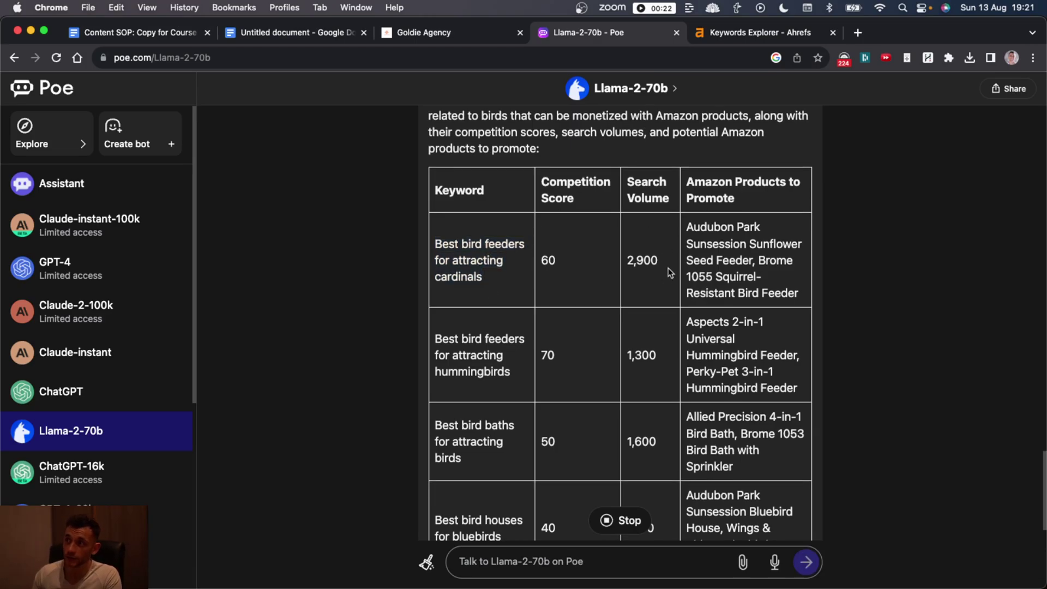
pyautogui.doubleClick(642, 260)
pyautogui.click(730, 32)
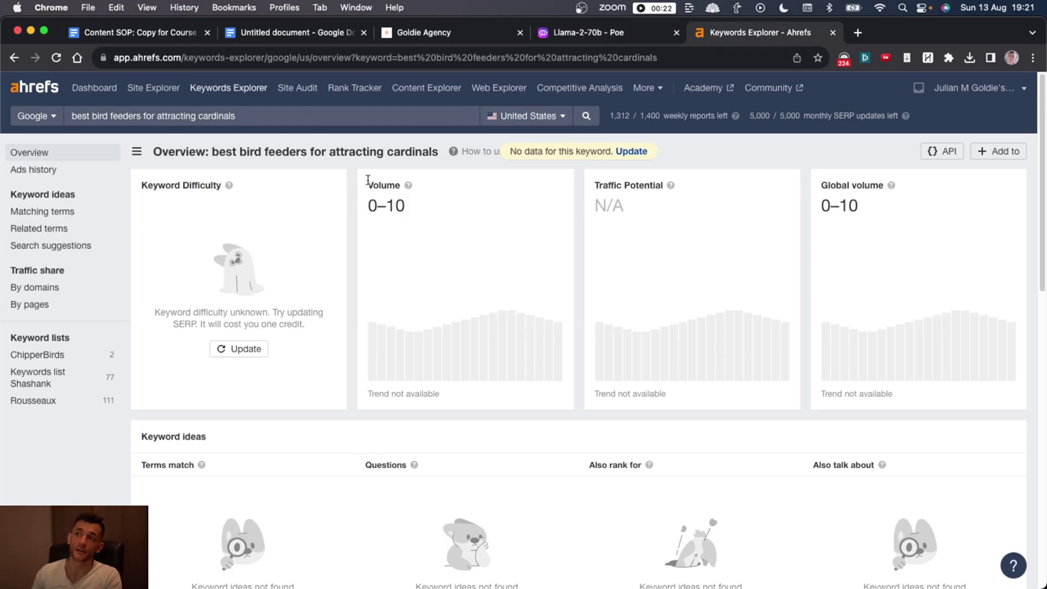
pyautogui.moveTo(369, 180); pyautogui.dragTo(458, 214)
# Pick another keyword from further down the Llama-2-70b table in Poe and look it up in Ahrefs Keywords Explorer.
pyautogui.click(545, 33)
pyautogui.scroll(-5, 562, 213)
pyautogui.scroll(3, 557, 217)
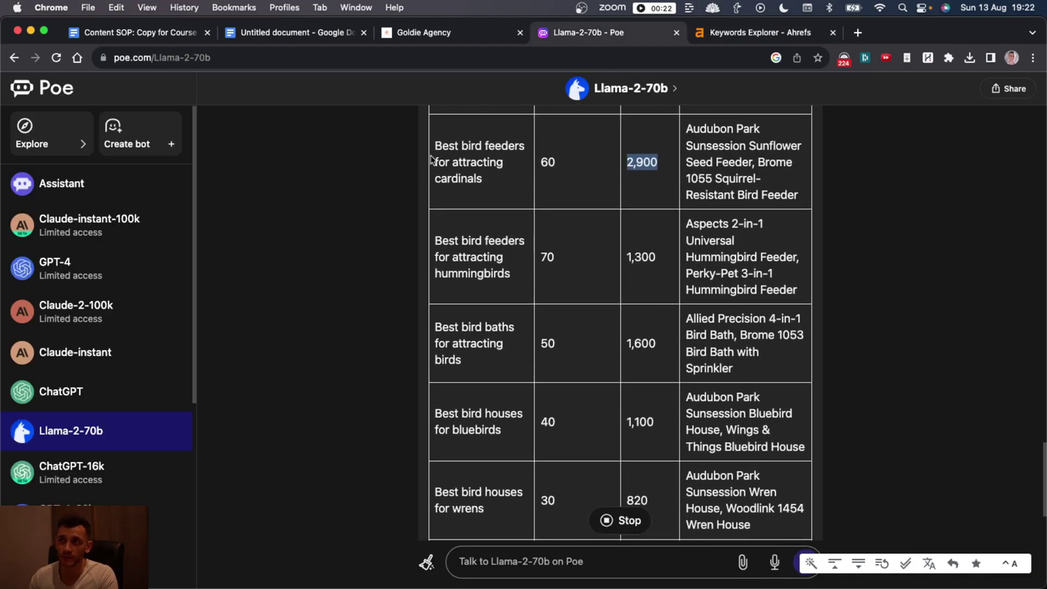
pyautogui.moveTo(434, 147); pyautogui.dragTo(518, 185)
pyautogui.scroll(-3, 517, 193)
pyautogui.scroll(-1, 518, 193)
pyautogui.tripleClick(476, 308)
pyautogui.hotkey('ctrl', 'Tab')
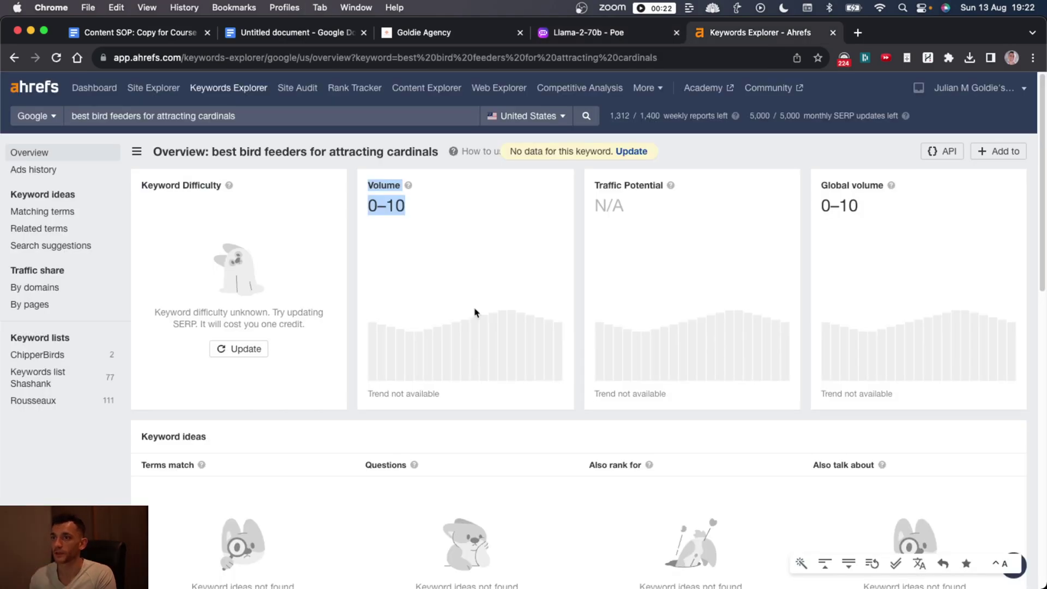
pyautogui.click(314, 108)
pyautogui.press('super+a')
pyautogui.press('super+v')
pyautogui.press('Return')
# Review the end of Llama-2-70b's keyword table in Poe and the source prompt in the Goldie Agency course post.
pyautogui.hotkey('ctrl', 'shift', 'Tab')
pyautogui.scroll(-5, 489, 296)
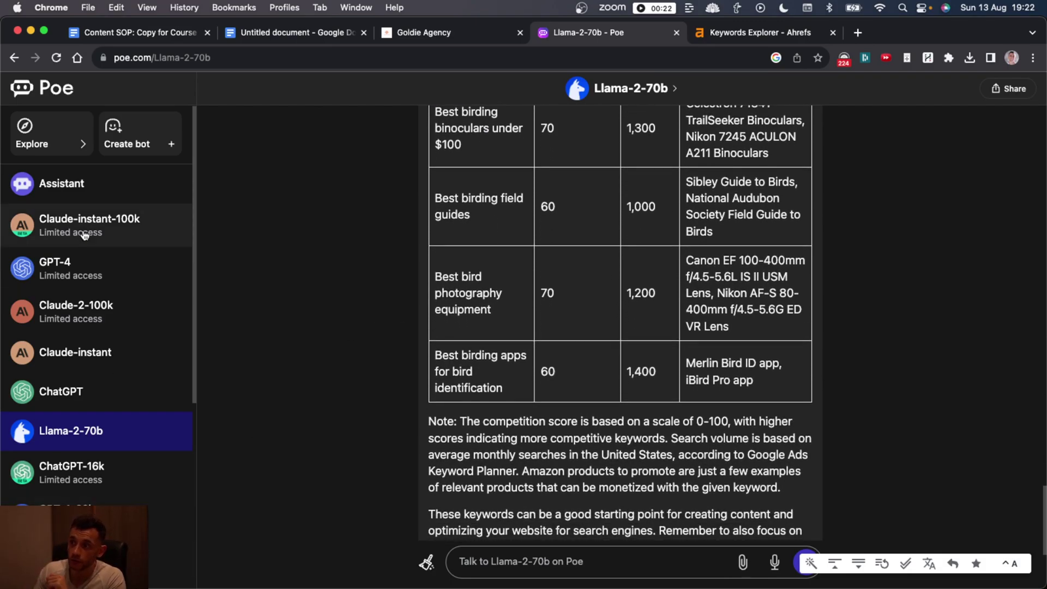
pyautogui.click(447, 33)
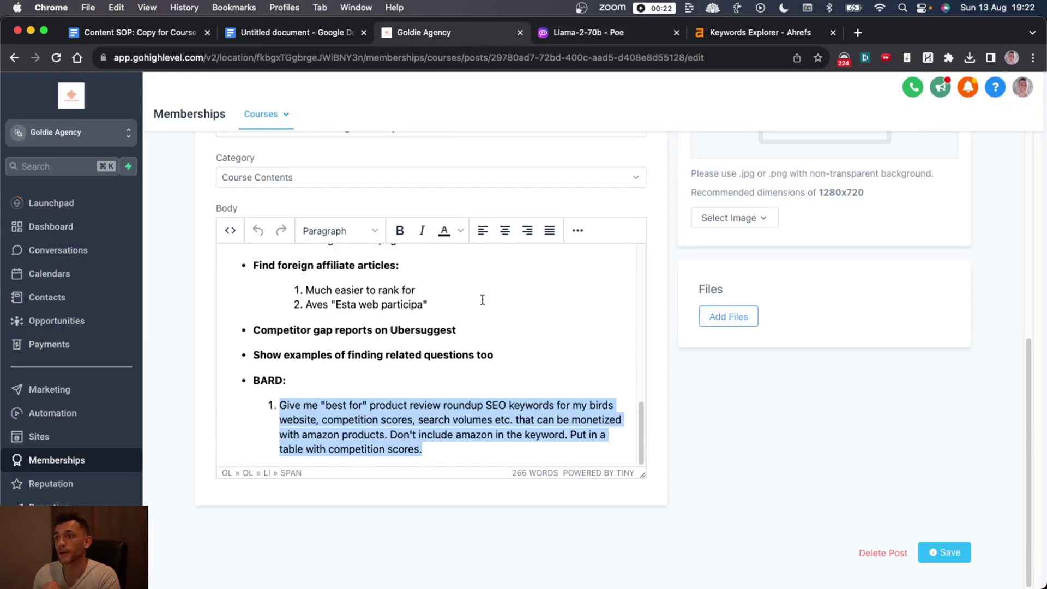
pyautogui.click(640, 30)
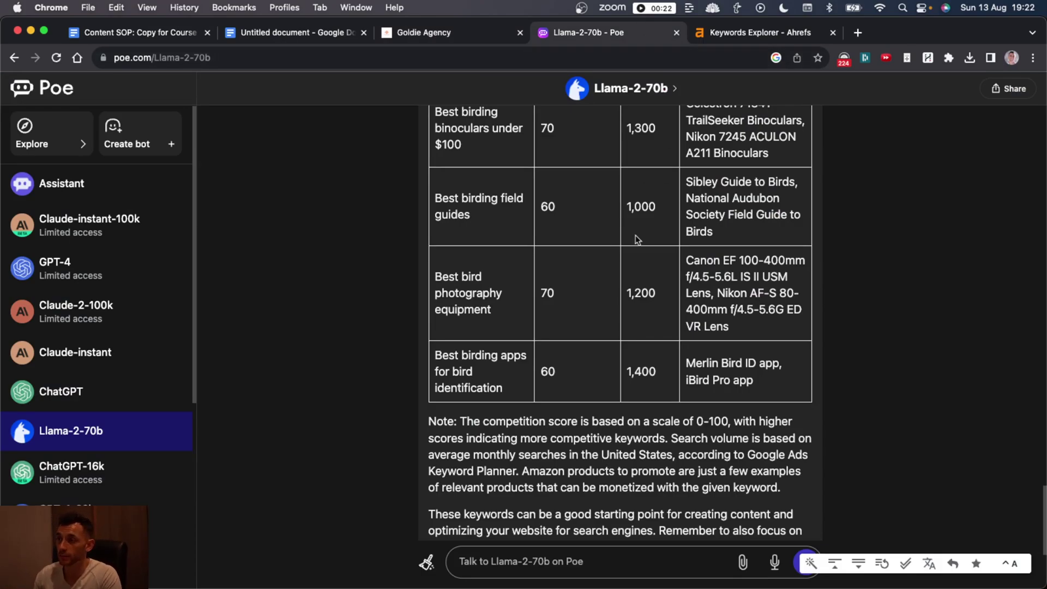
pyautogui.scroll(2, 734, 336)
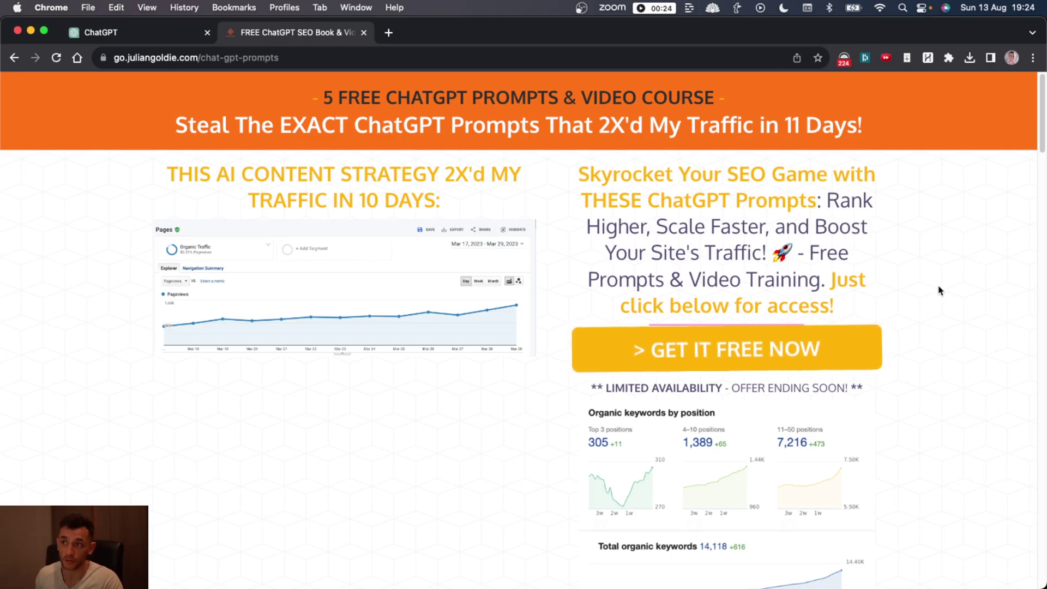
# Skim the free ChatGPT prompts and video course landing page from start to end and return to its headline.
pyautogui.scroll(-1, 892, 316)
pyautogui.scroll(-15, 892, 319)
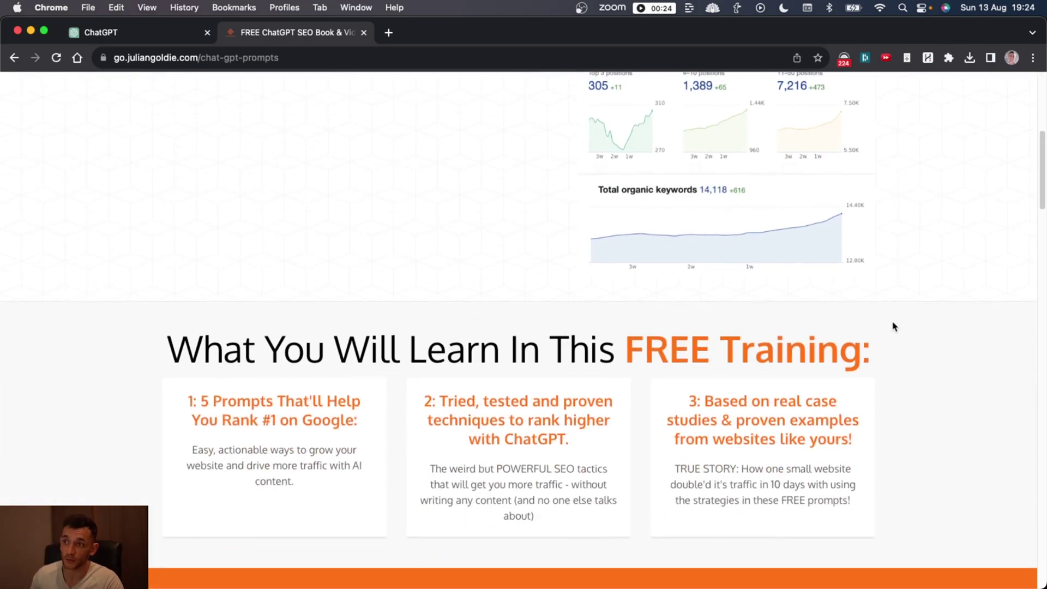
pyautogui.scroll(-20, 892, 326)
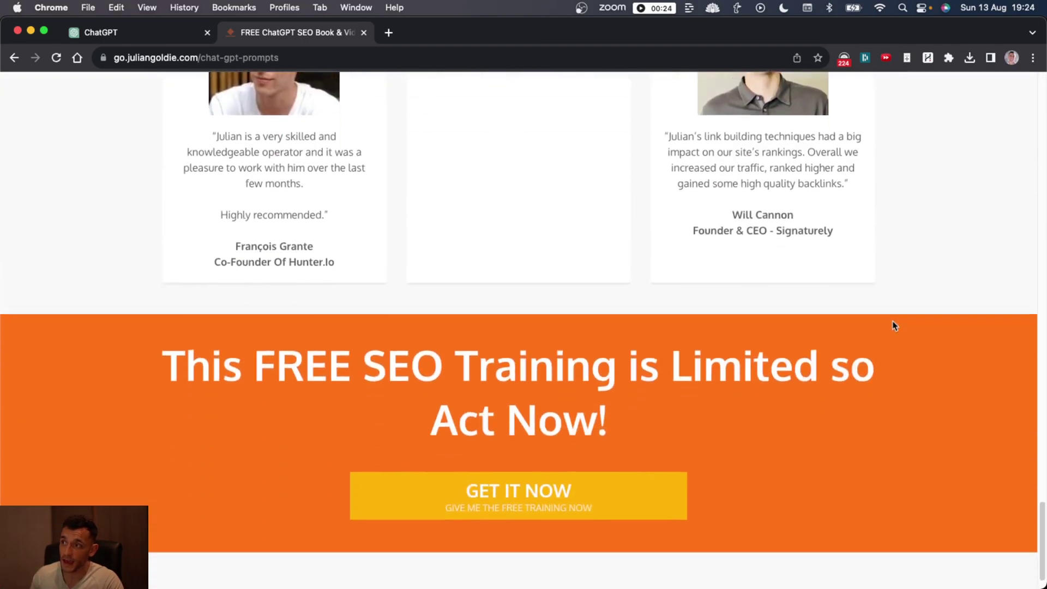
pyautogui.scroll(20, 927, 359)
pyautogui.scroll(15, 933, 398)
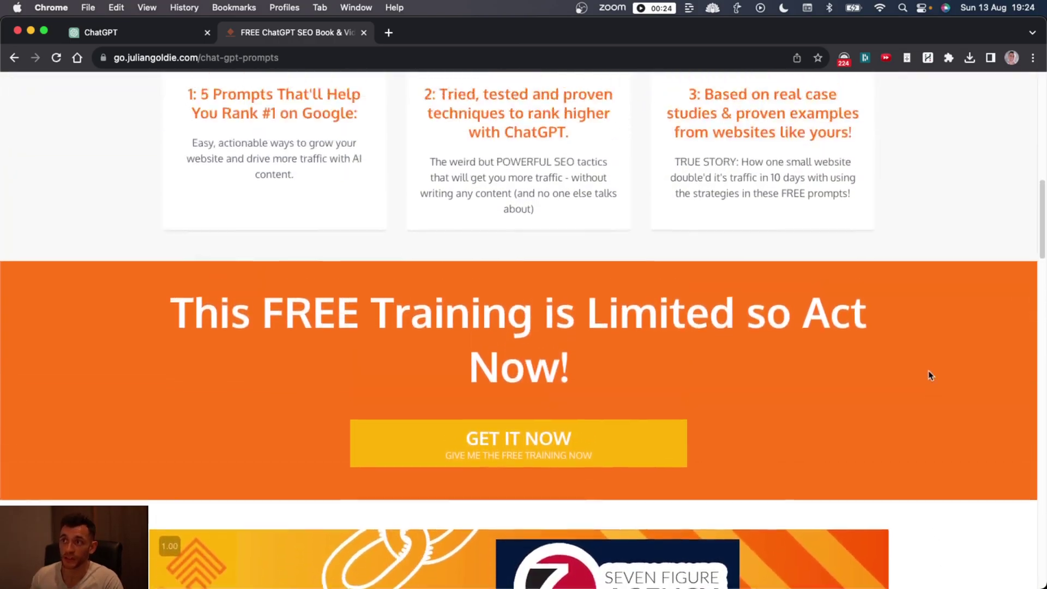
pyautogui.scroll(5, 938, 366)
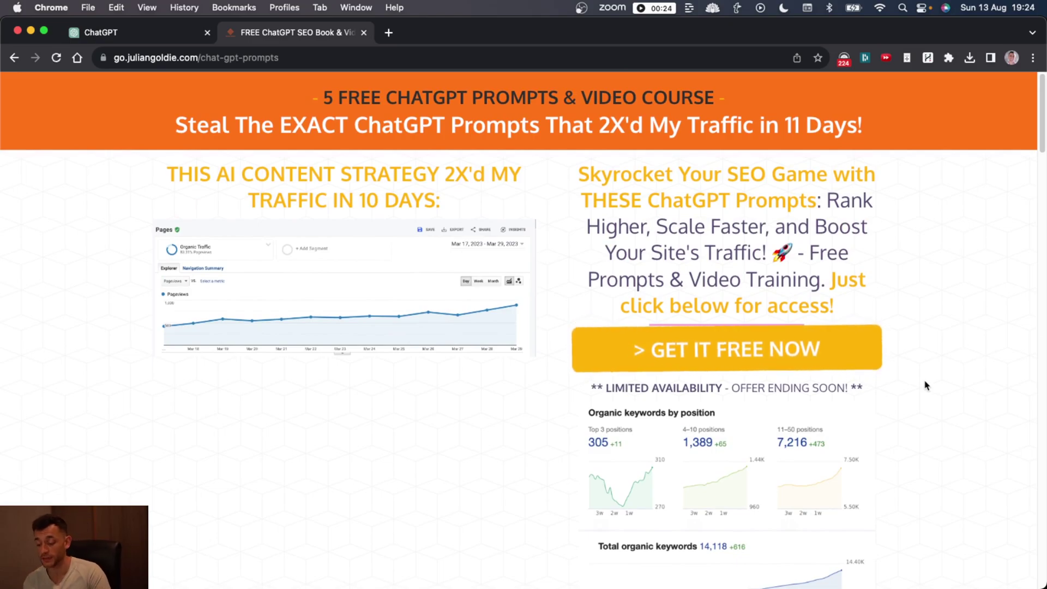
# Open the free SEO strategy session page and skim what the session offers website owners.
pyautogui.click(861, 367)
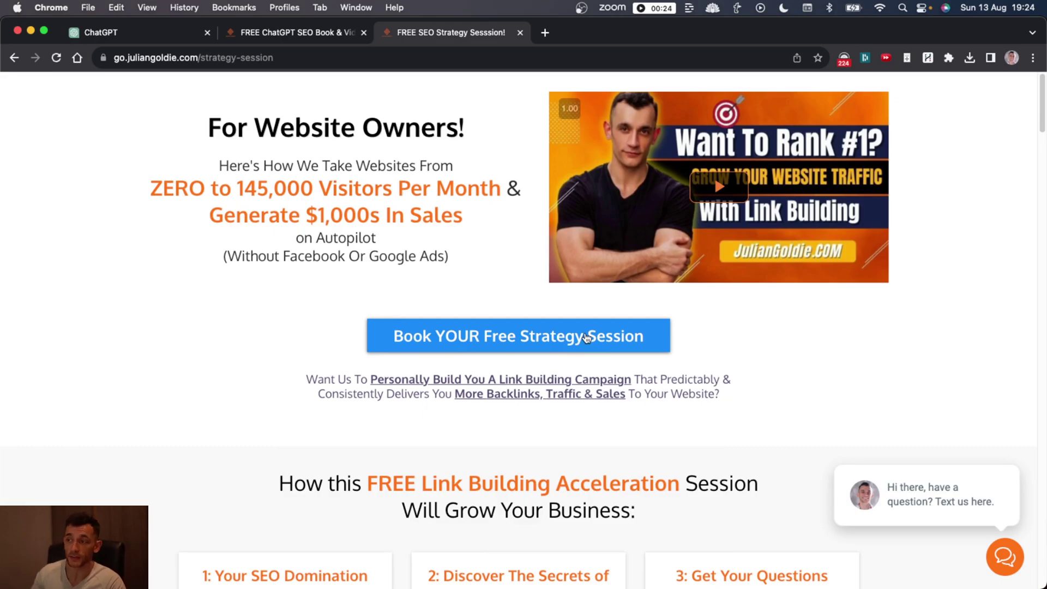
pyautogui.scroll(-9, 665, 440)
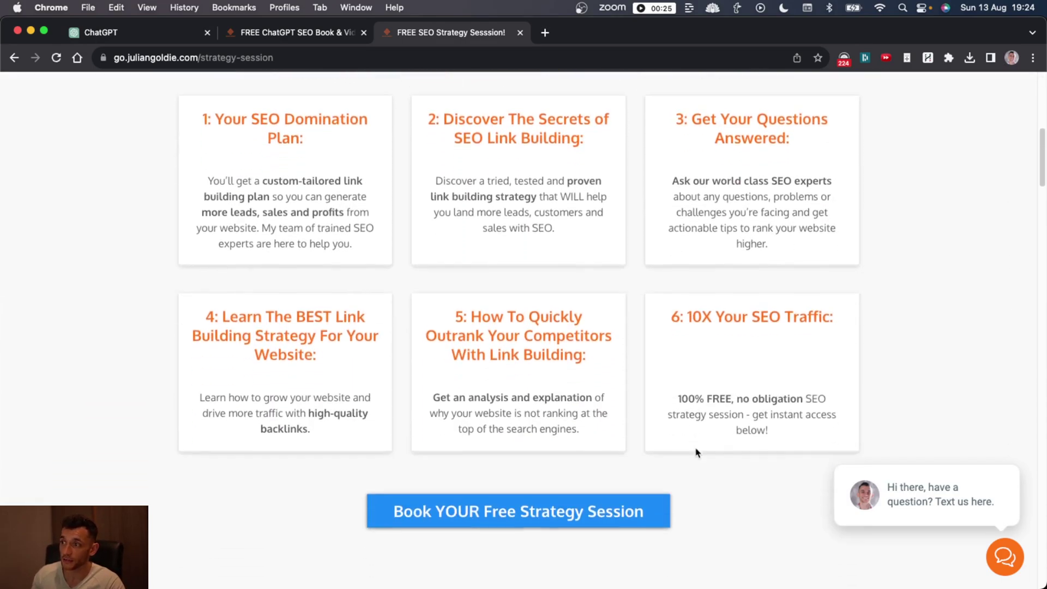
pyautogui.scroll(-10, 696, 453)
pyautogui.scroll(20, 709, 468)
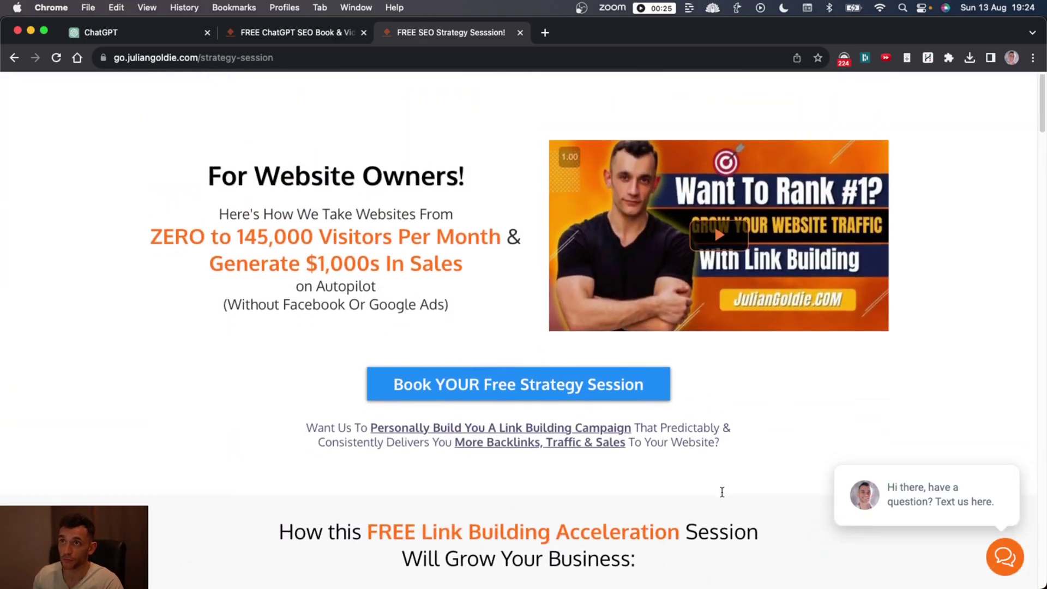
pyautogui.scroll(-15, 719, 518)
pyautogui.scroll(6, 725, 532)
pyautogui.scroll(-5, 727, 529)
pyautogui.scroll(20, 734, 535)
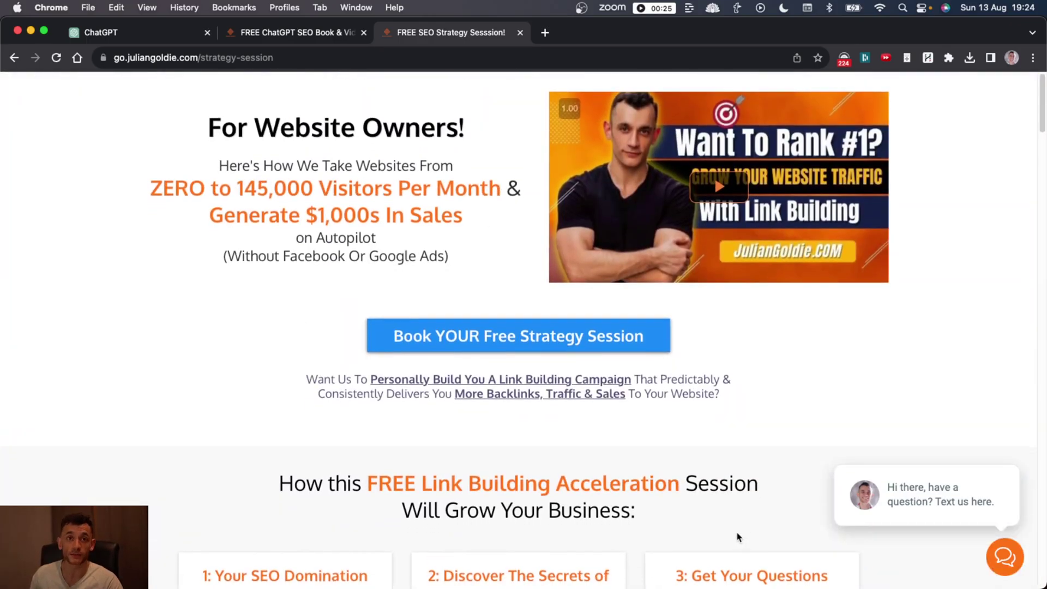